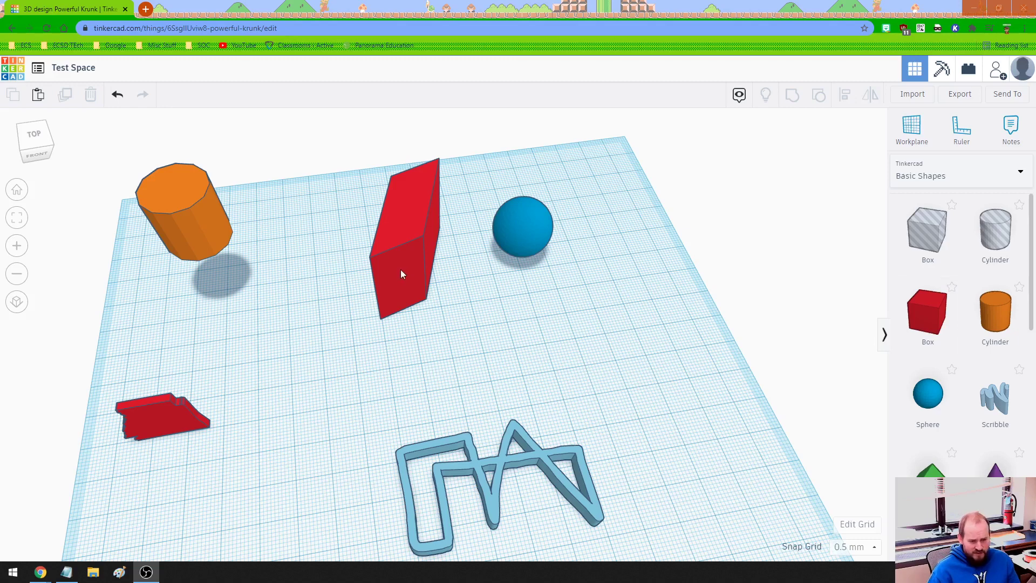
Step: Move the red box, the blue sphere and the Arkansas shape toward the back of the workplane to clear its middle
left_click_drag(400, 269, 271, 163)
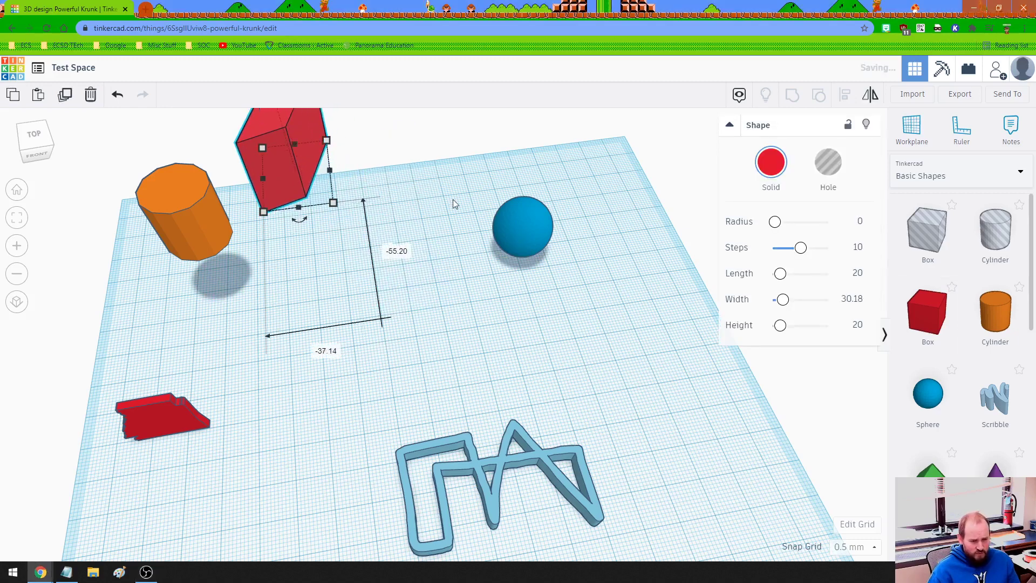
left_click_drag(512, 233, 400, 163)
left_click_drag(172, 405, 150, 289)
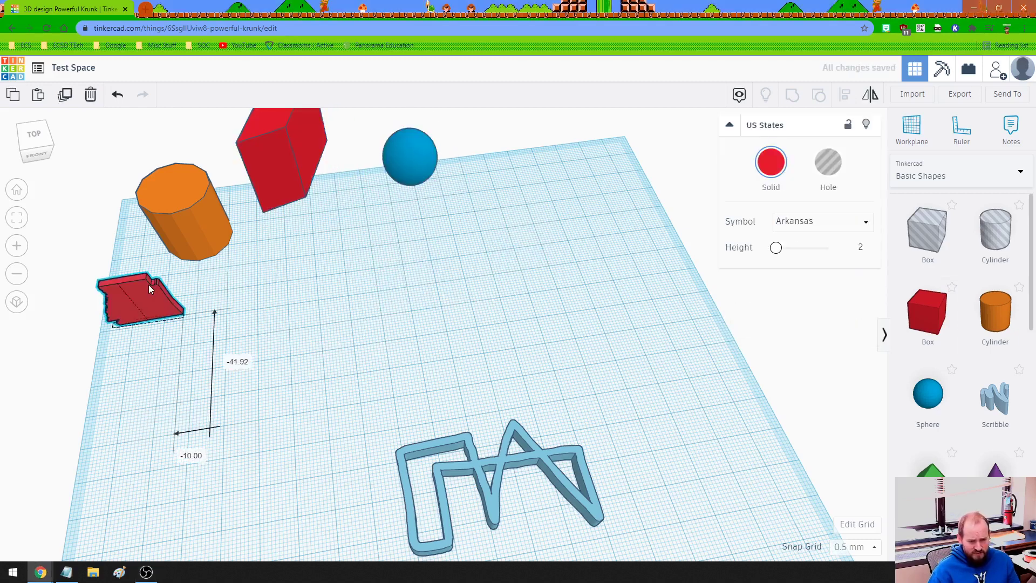
left_click(505, 342)
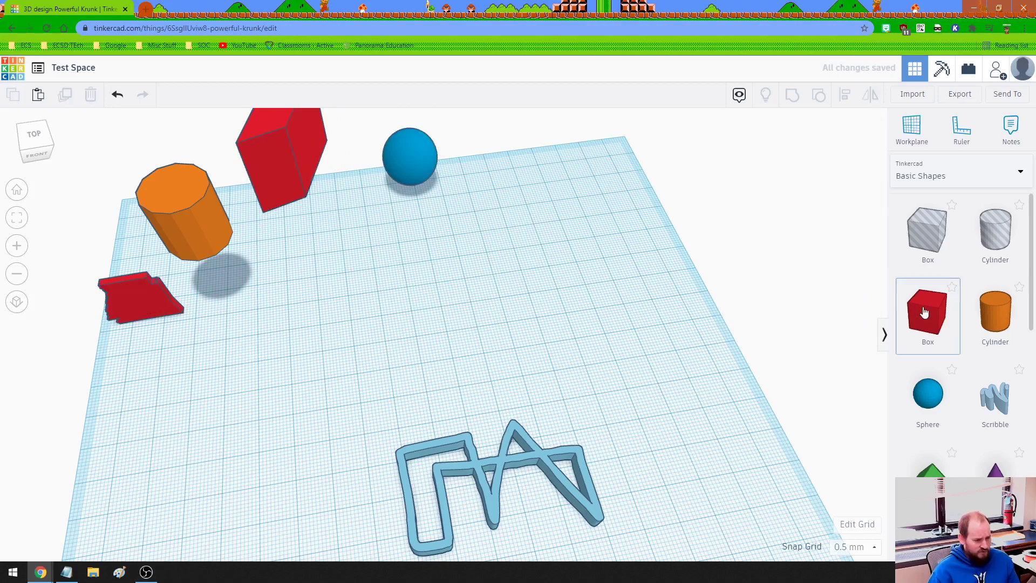
Step: Place a 20 mm red box in the middle of the workplane and a green roof beside it
left_click_drag(924, 312, 449, 320)
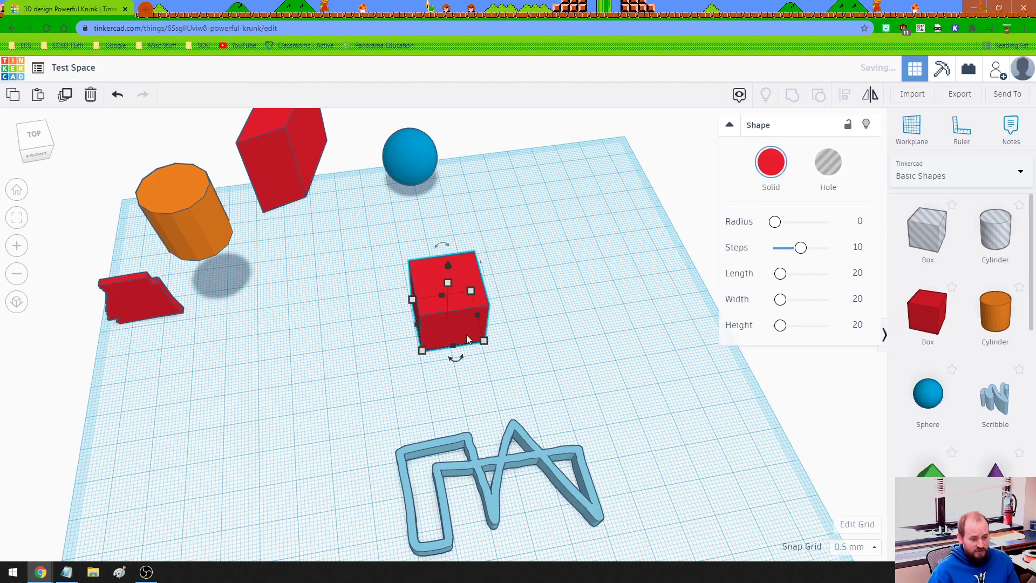
left_click(672, 376)
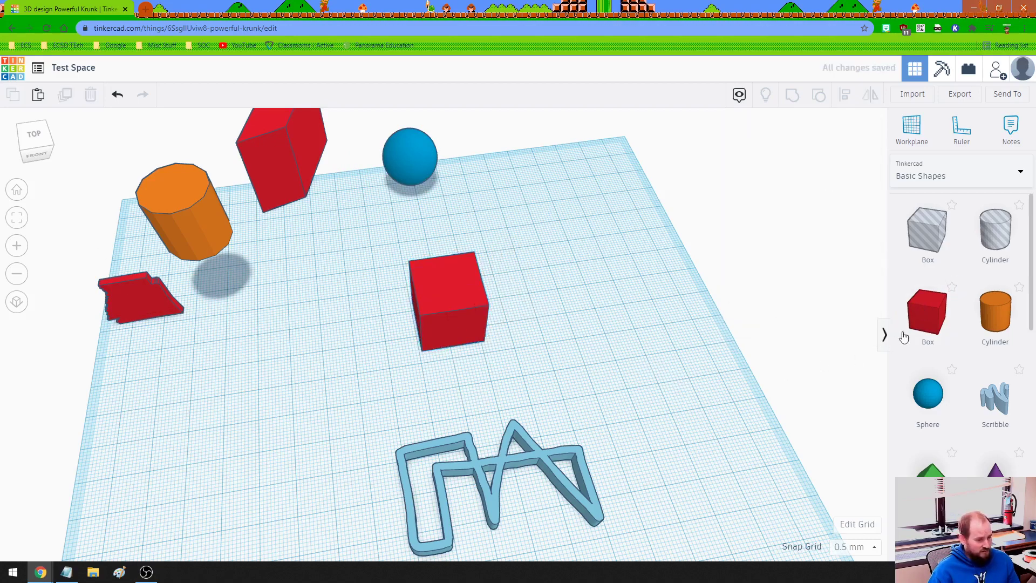
scroll(950, 383, "down", 2)
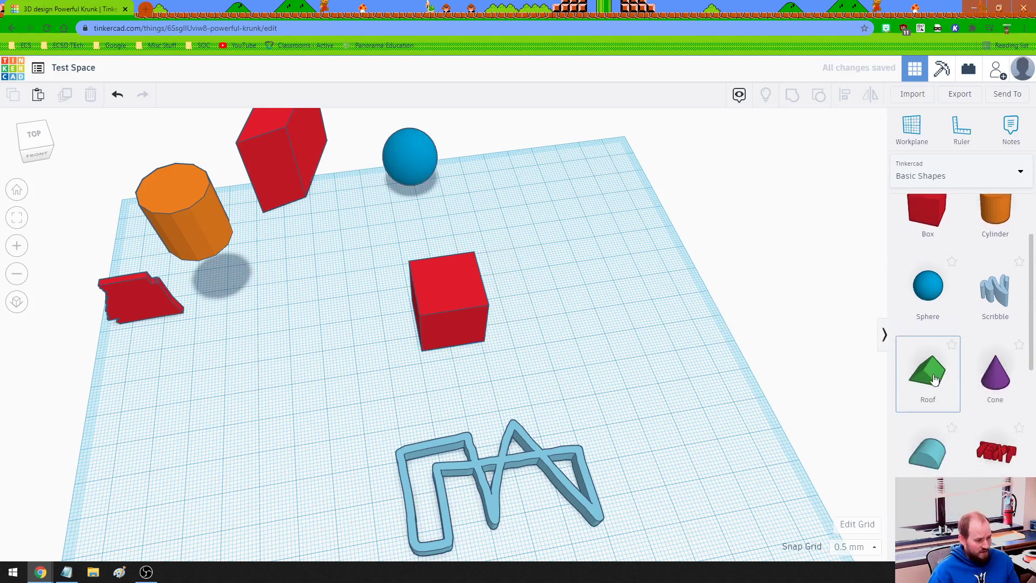
left_click_drag(934, 379, 517, 273)
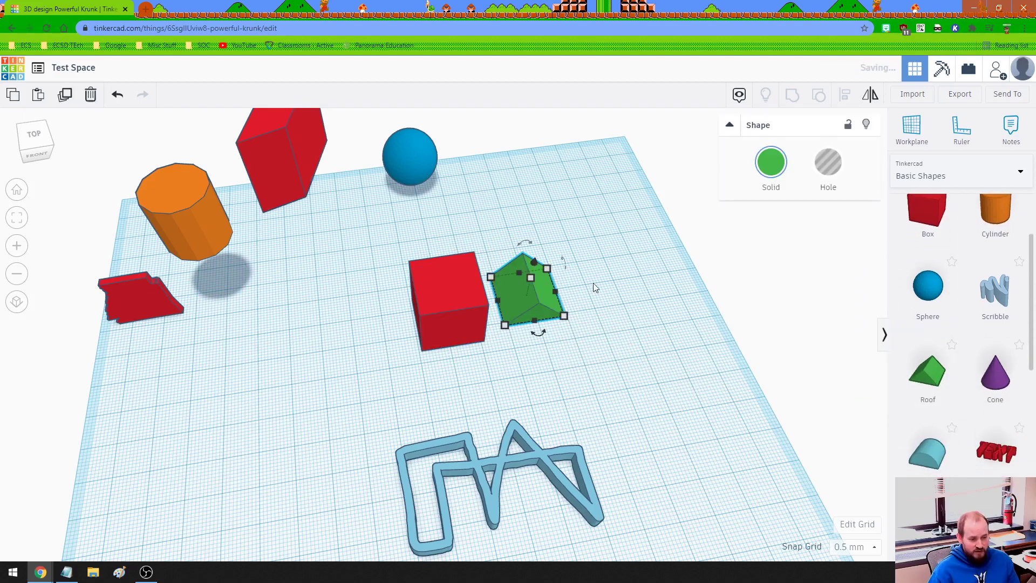
left_click(564, 330)
Step: Move the blue sphere and the older red box behind the orange cylinder, away from the new shapes
right_click_drag(564, 331, 444, 276)
left_click_drag(419, 215, 186, 144)
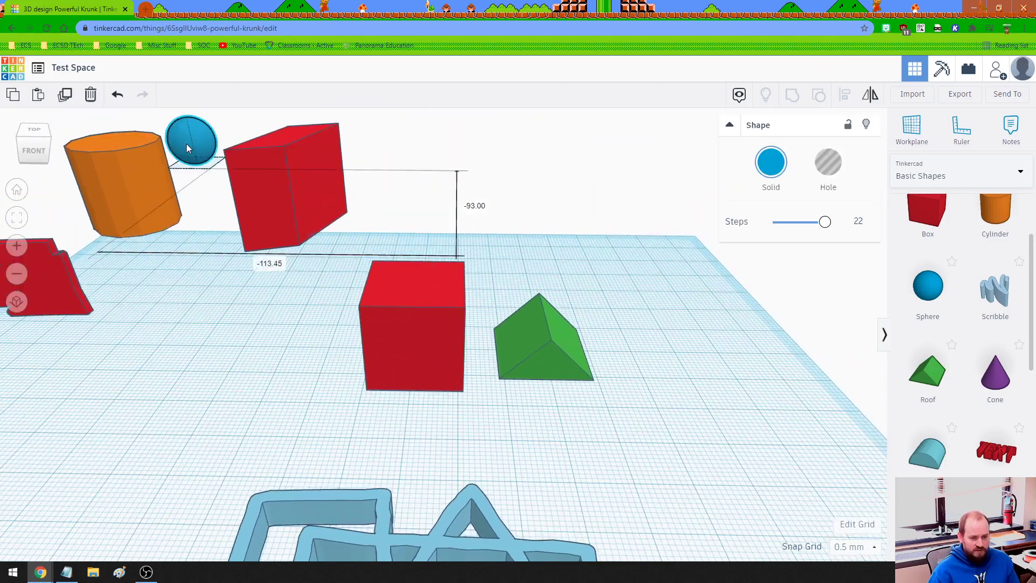
left_click_drag(270, 206, 143, 197)
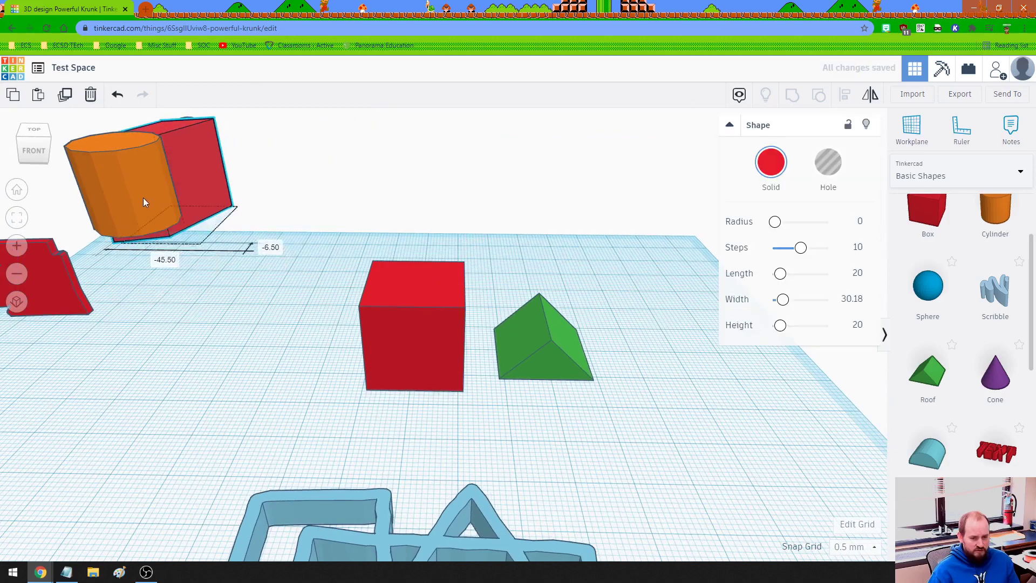
left_click(252, 342)
Step: Raise the green roof to 20 mm above the workplane to match the red box's height
left_click(539, 360)
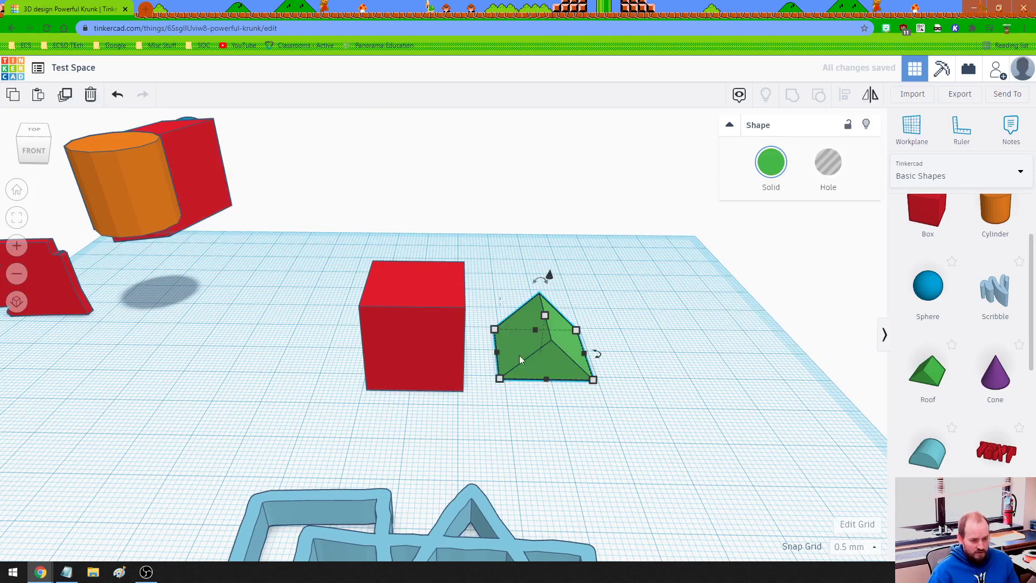
left_click_drag(550, 278, 550, 215)
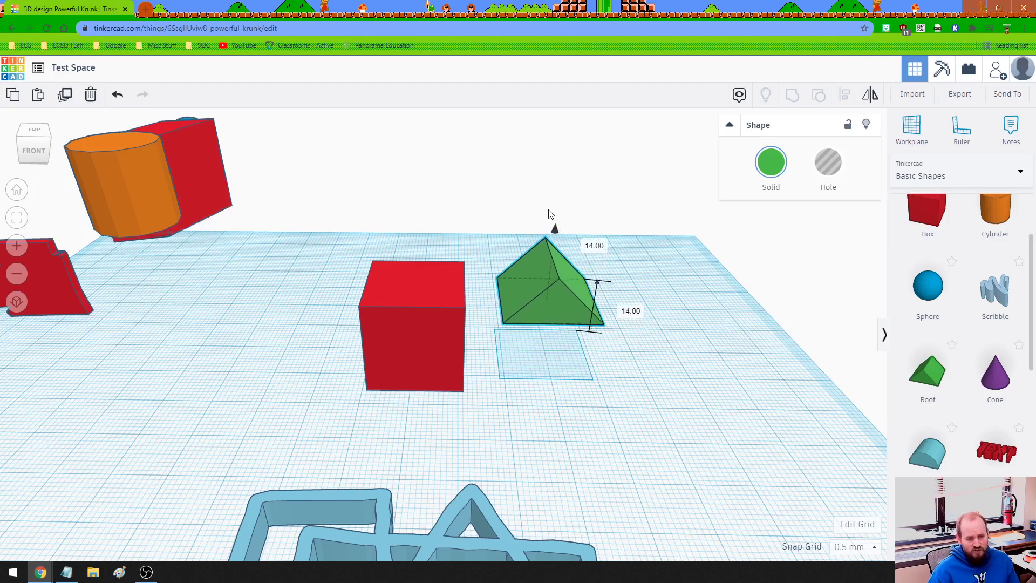
left_click(406, 353)
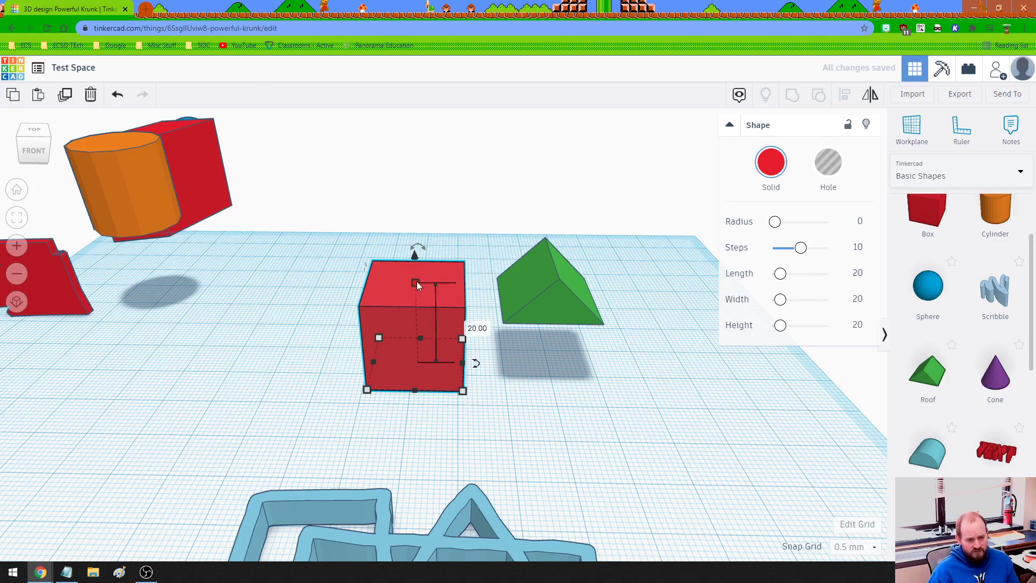
left_click(570, 293)
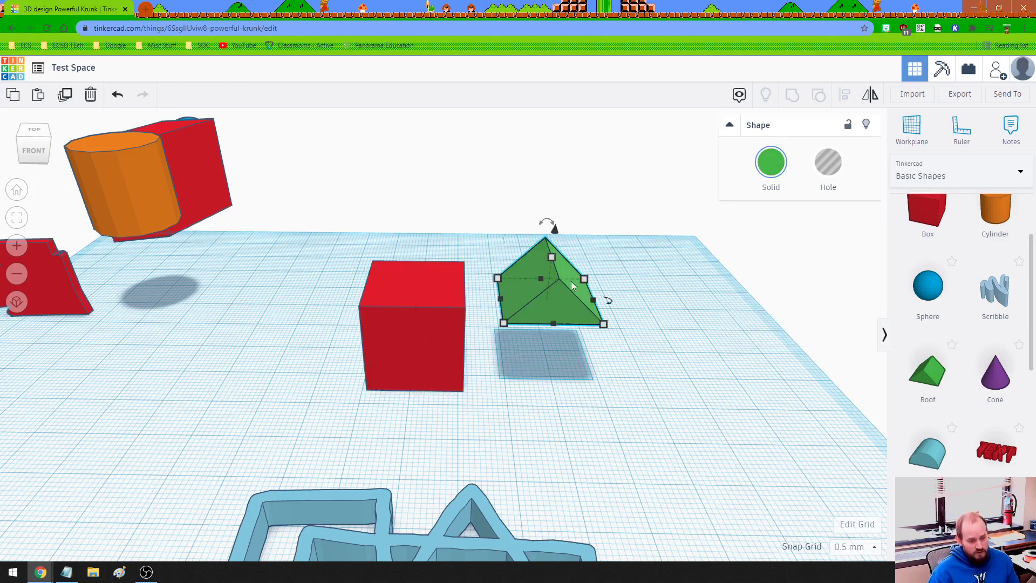
left_click_drag(554, 230, 558, 203)
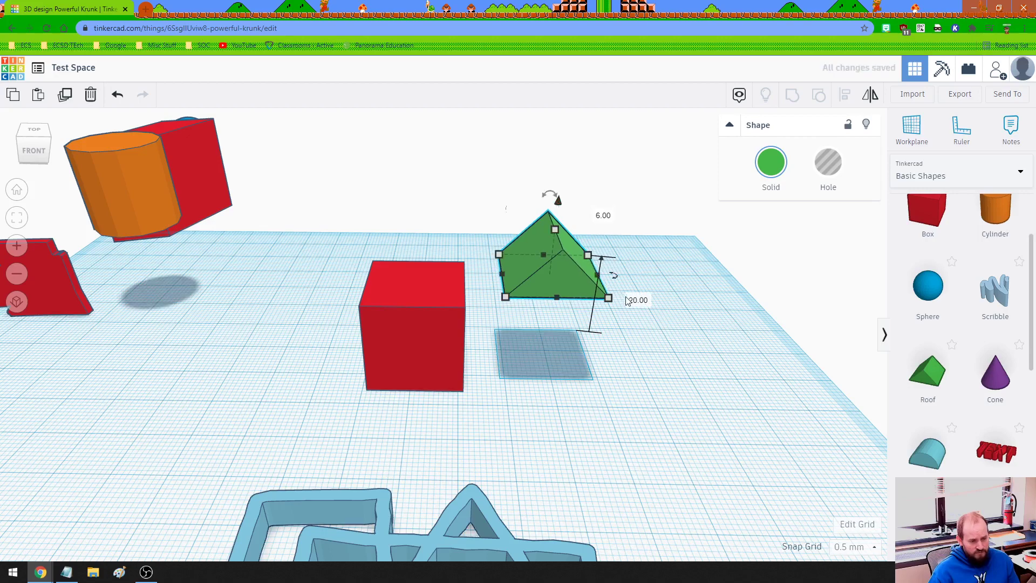
Step: Slide the raised roof over the red box so their edges line up from the front and the side
left_click_drag(562, 281, 415, 286)
right_click_drag(497, 345, 487, 436)
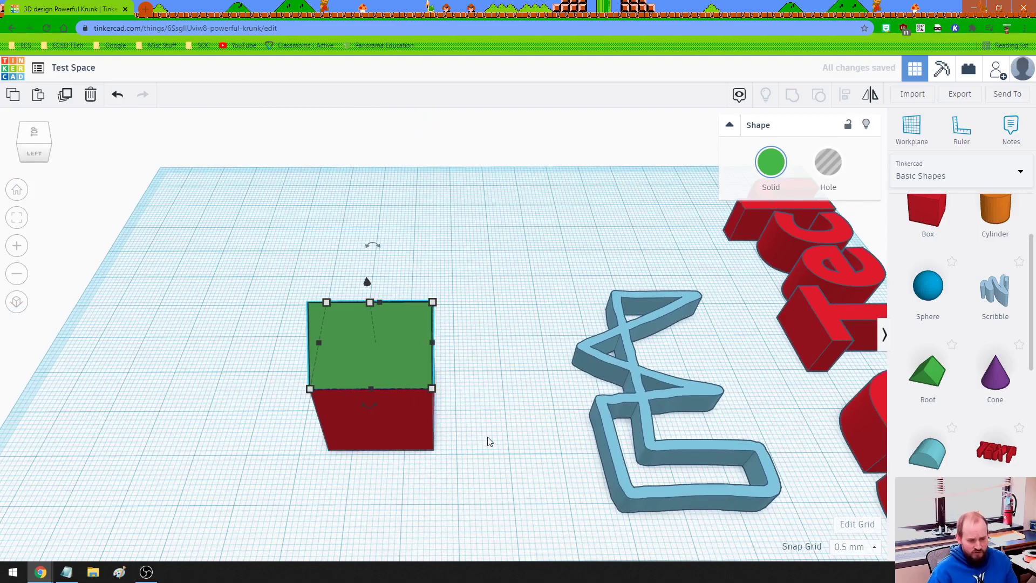
mouse_move(519, 413)
right_mouse_down()
mouse_move(296, 446)
mouse_move(234, 399)
mouse_move(397, 392)
mouse_move(321, 393)
mouse_move(293, 356)
mouse_move(377, 403)
mouse_move(531, 398)
mouse_move(572, 347)
mouse_move(523, 412)
right_mouse_up()
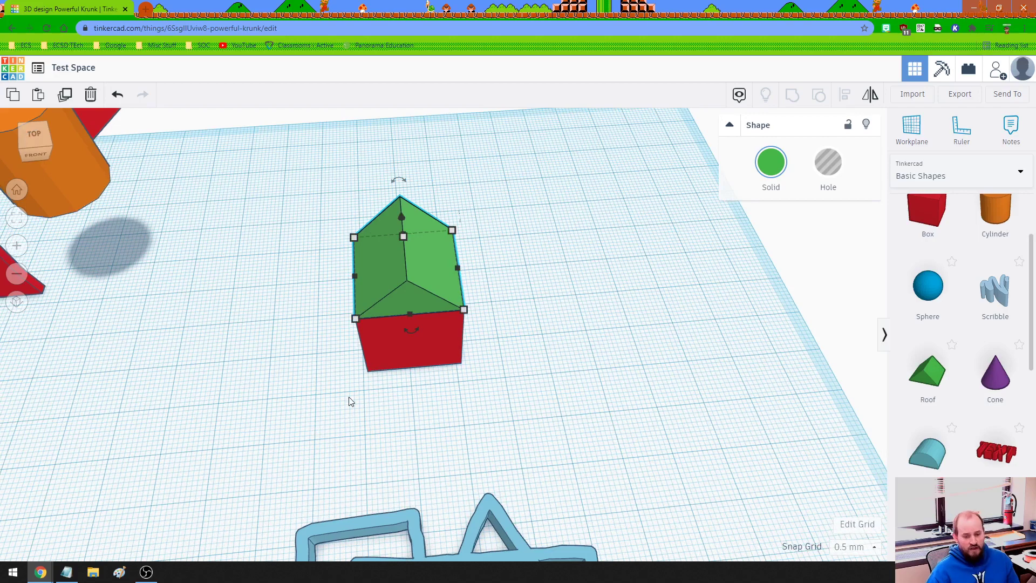
Step: Select the red box together with the green roof and group them into one house shape
left_click_drag(301, 221, 496, 373)
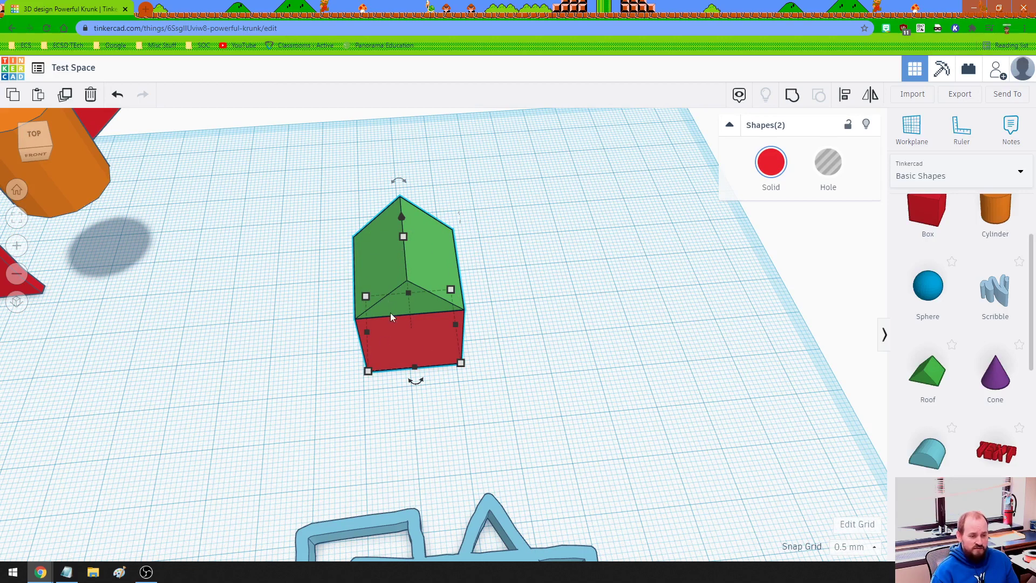
left_click(552, 322)
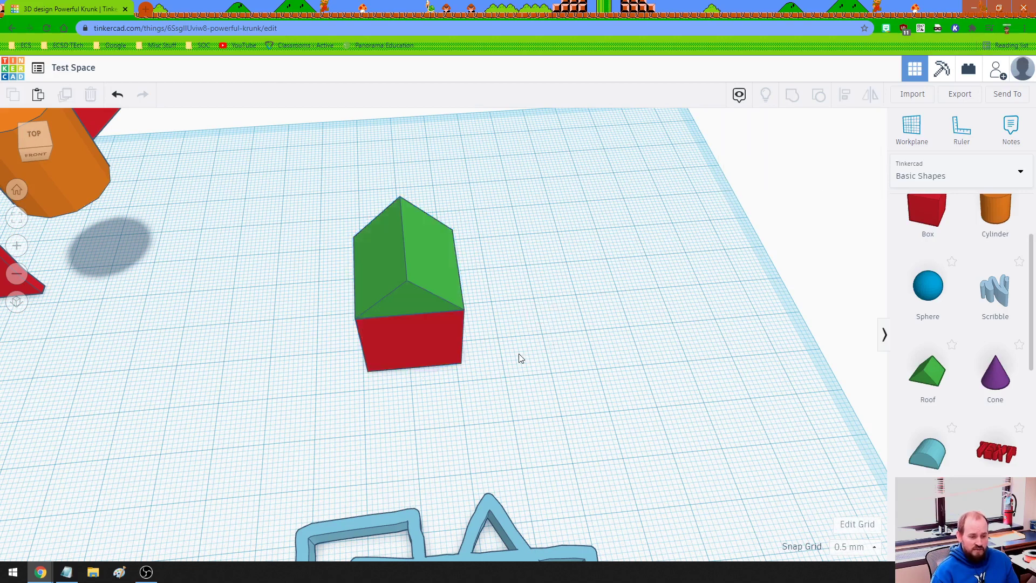
left_click(396, 348)
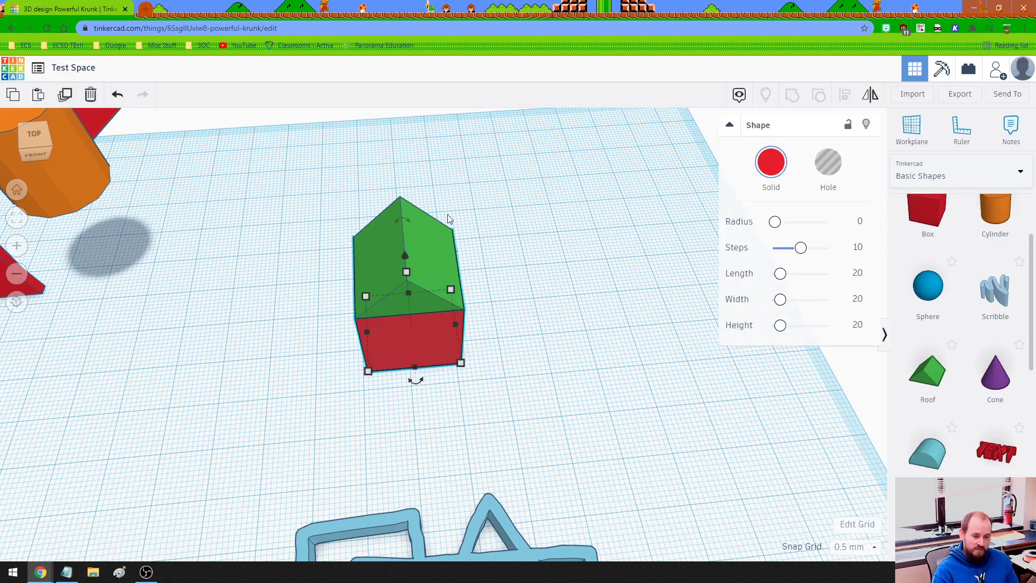
left_click(442, 244, "shift")
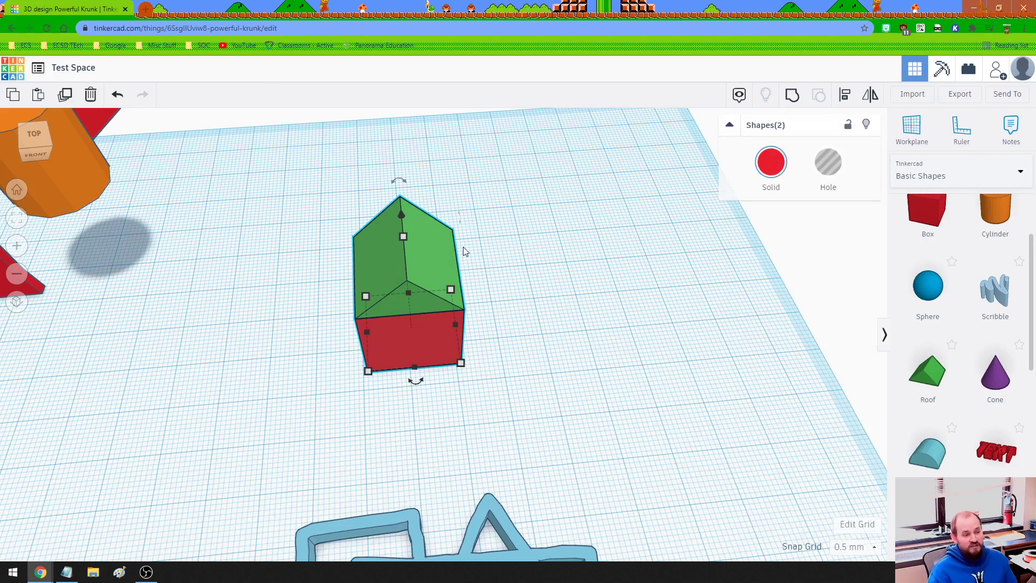
left_click(792, 97)
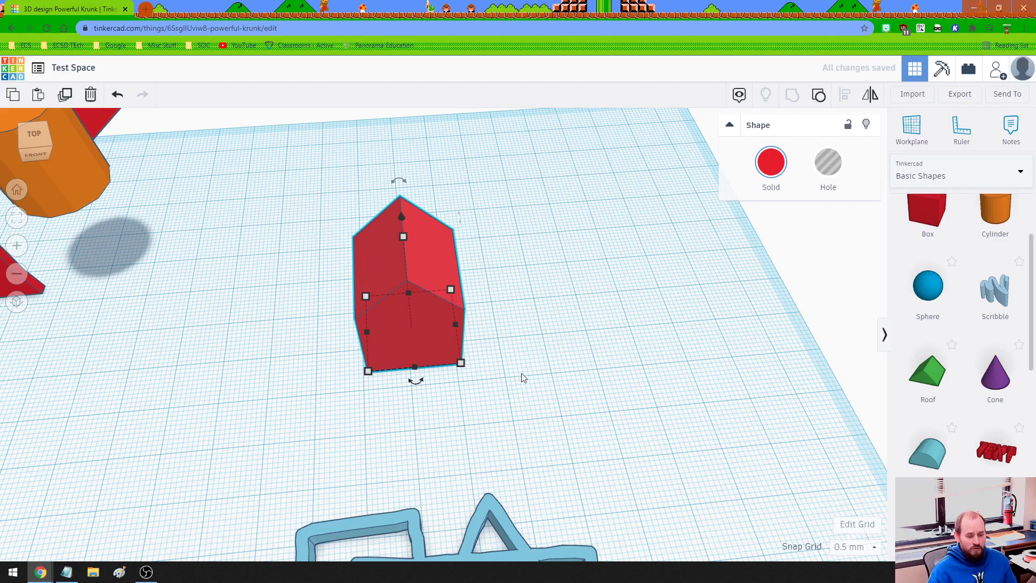
Step: Move the grouped house a short distance across the workplane as a single object
left_click(533, 285)
right_click_drag(532, 305, 384, 294)
left_click(384, 294)
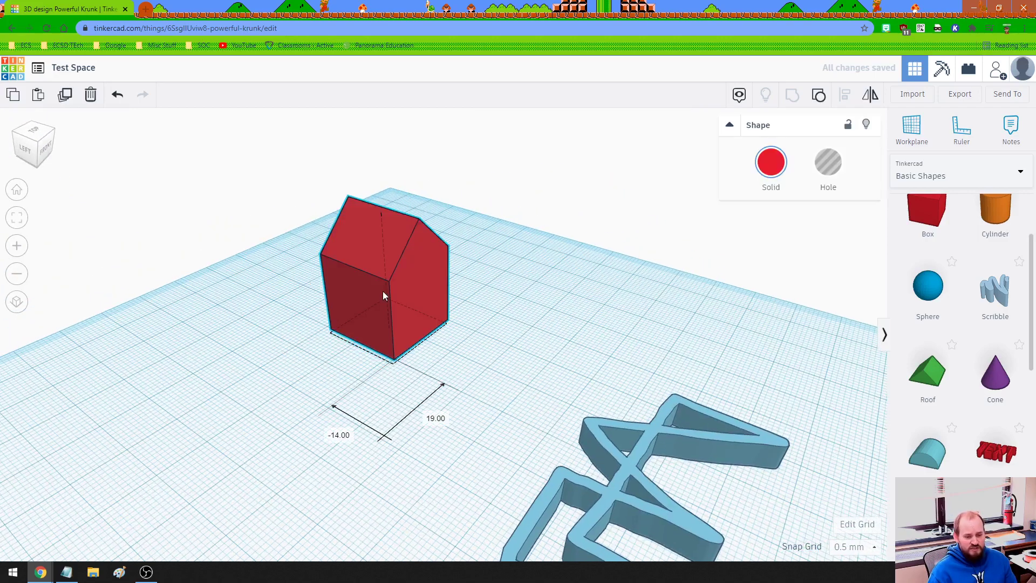
left_click_drag(349, 308, 396, 311)
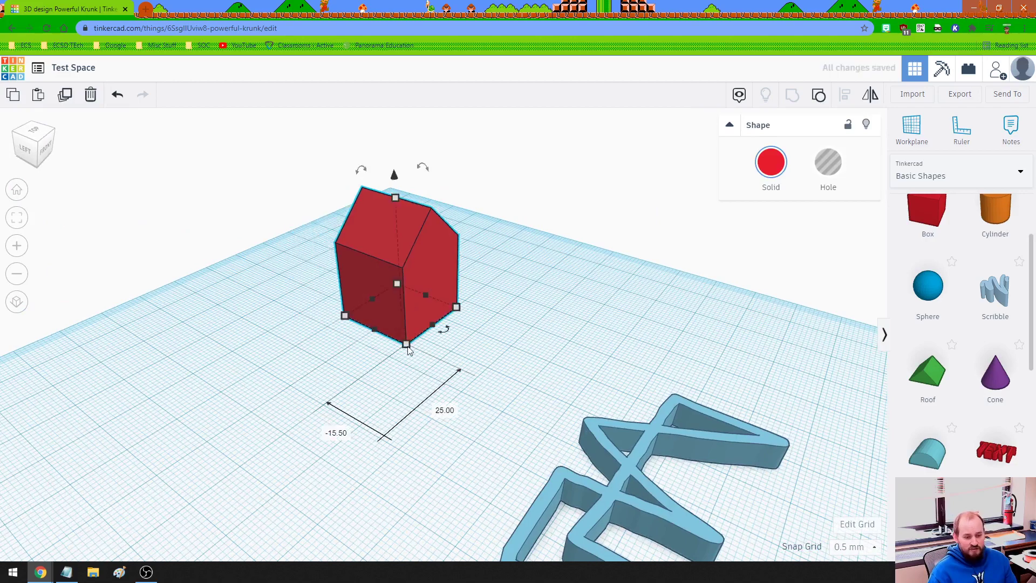
Step: Enlarge the grouped house's base to about 35 by 42 mm and stretch the house taller
left_click_drag(408, 347, 395, 431)
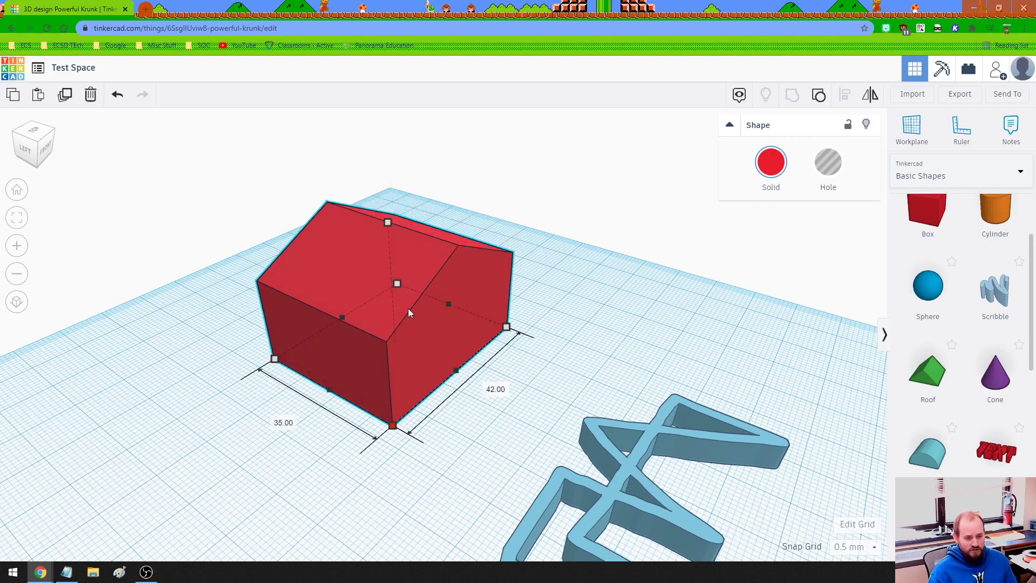
left_click_drag(387, 222, 386, 150)
right_click_drag(532, 338, 496, 344)
left_click(286, 383)
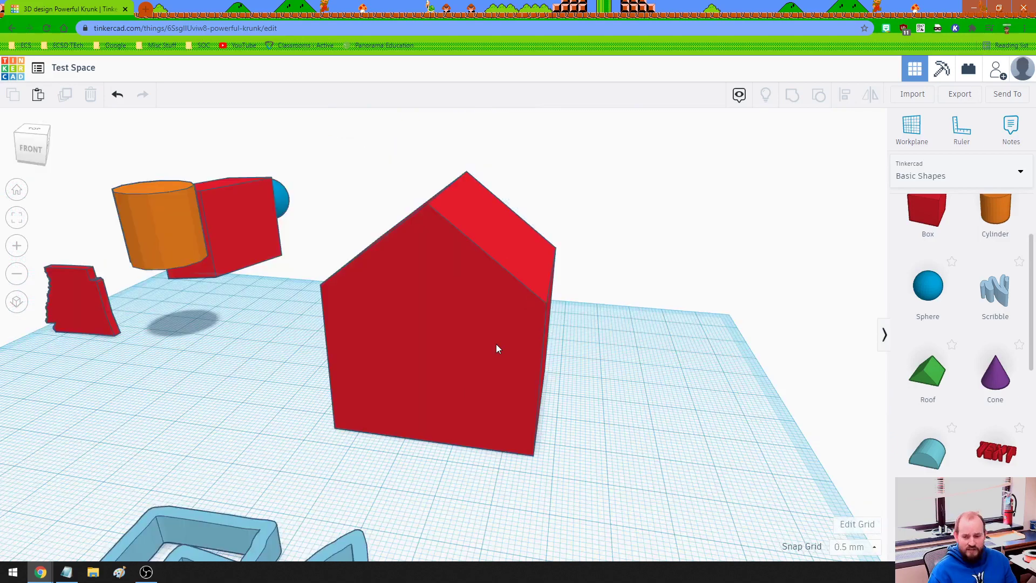
Step: Ungroup the enlarged house into its separate box and roof
left_click(477, 305)
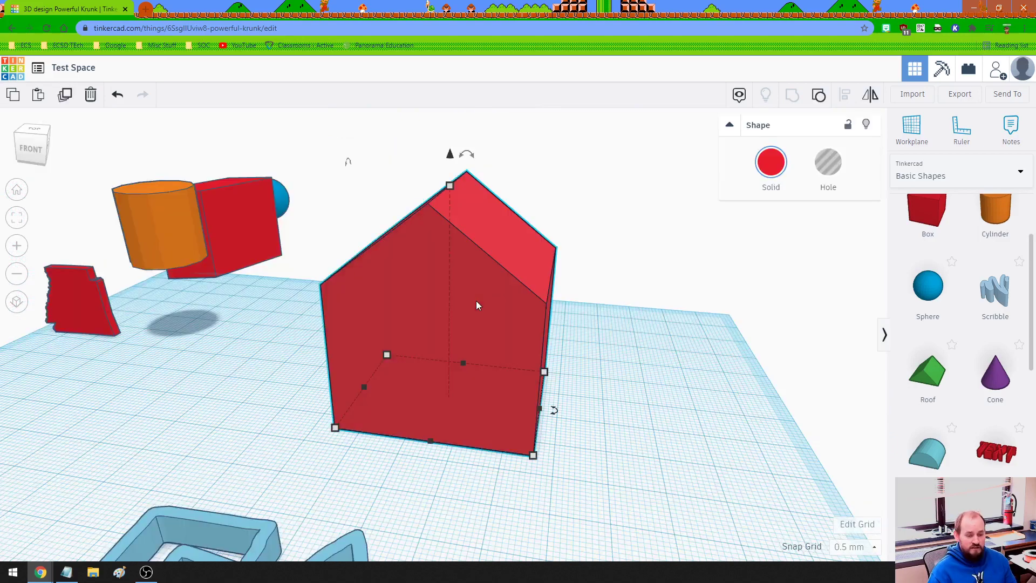
left_click(819, 96)
left_click(645, 344)
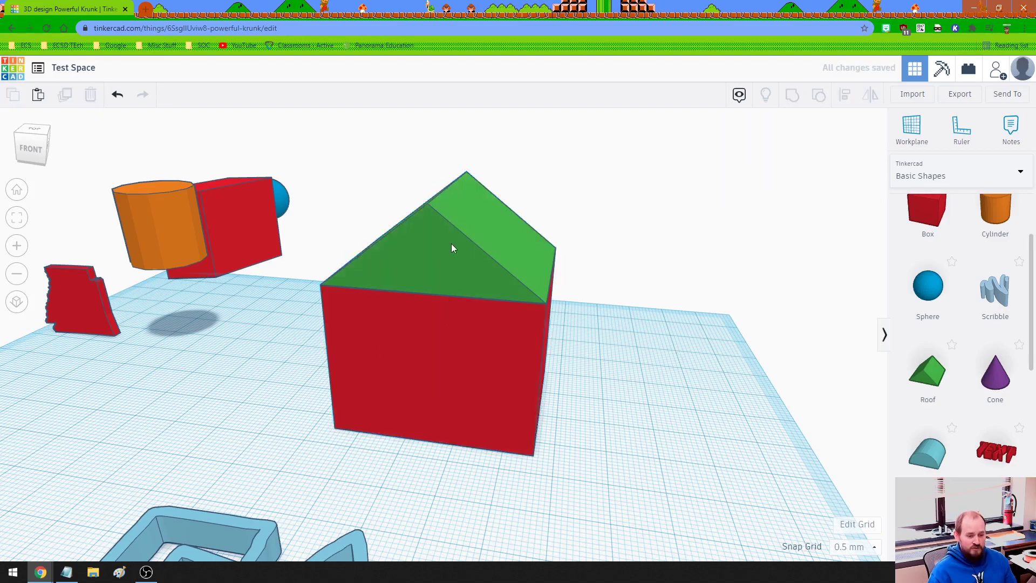
Step: Reposition the ungrouped green roof so it sits squarely on top of the enlarged red box
left_click(473, 255)
key("f")
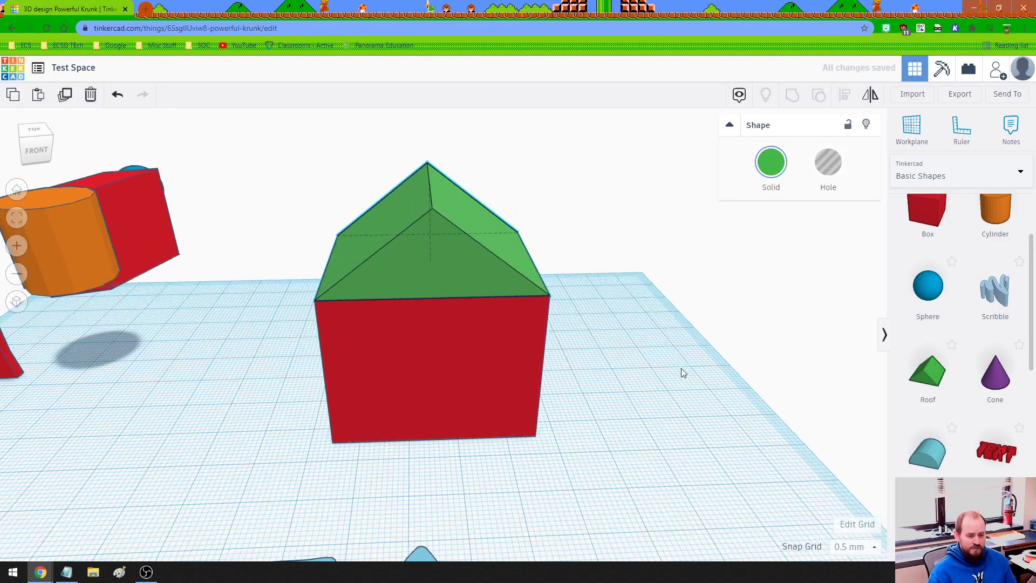
right_click_drag(682, 372, 635, 386)
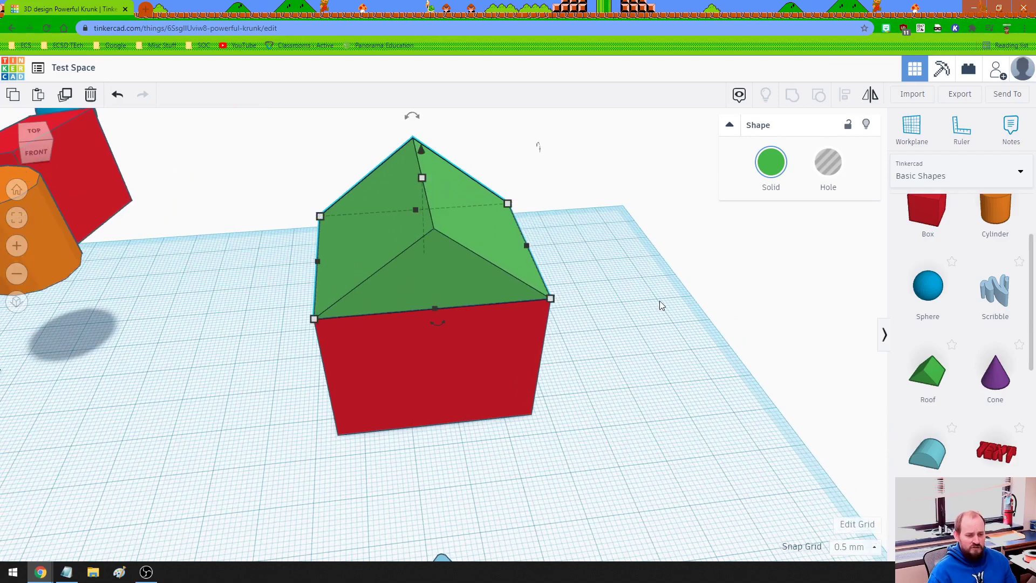
right_click_drag(659, 303, 639, 258)
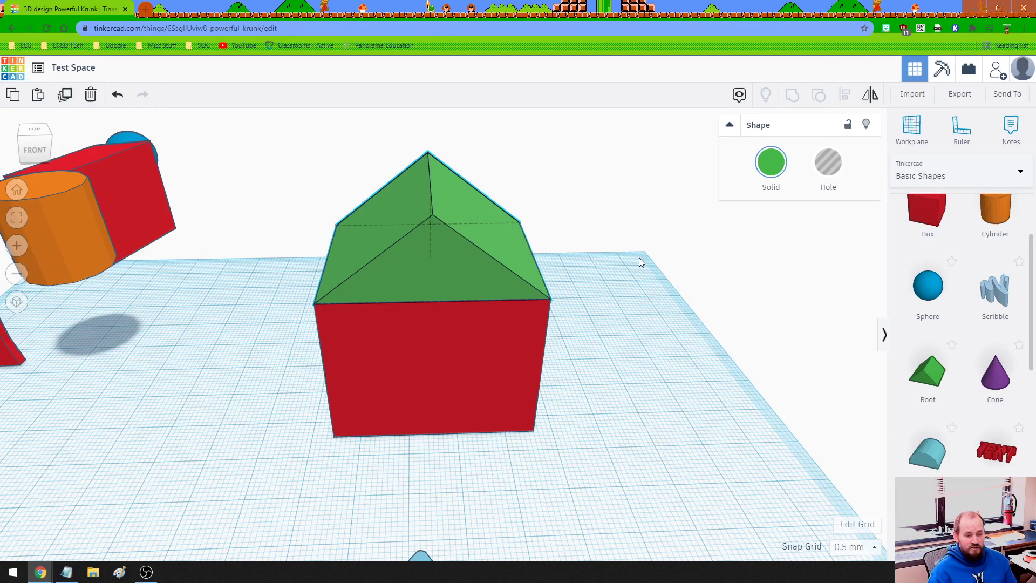
left_click_drag(534, 260, 417, 267)
right_click_drag(465, 337, 646, 411)
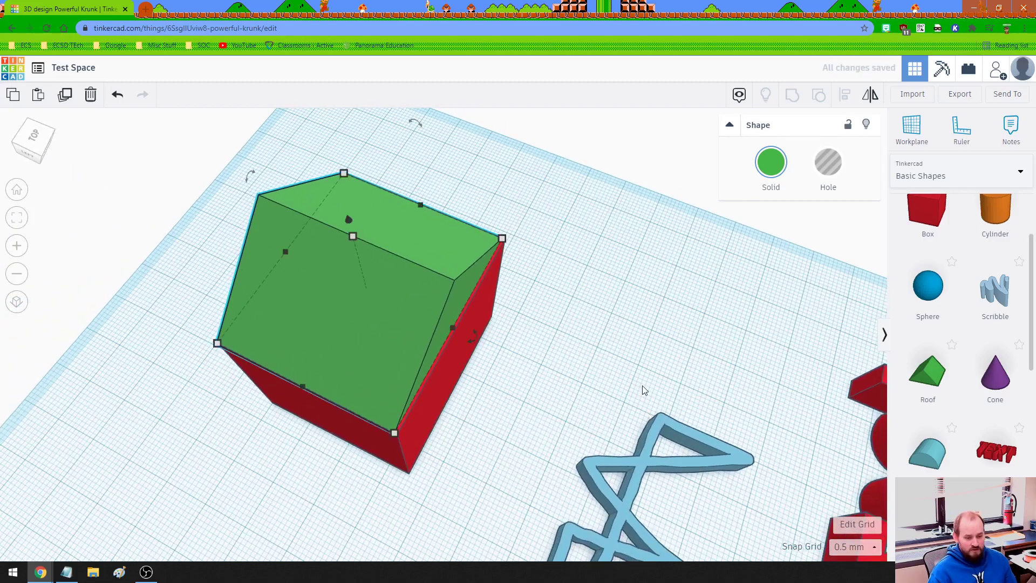
Step: Group the repositioned roof and the enlarged box into one house again
left_click_drag(538, 189, 318, 435)
left_click(791, 96)
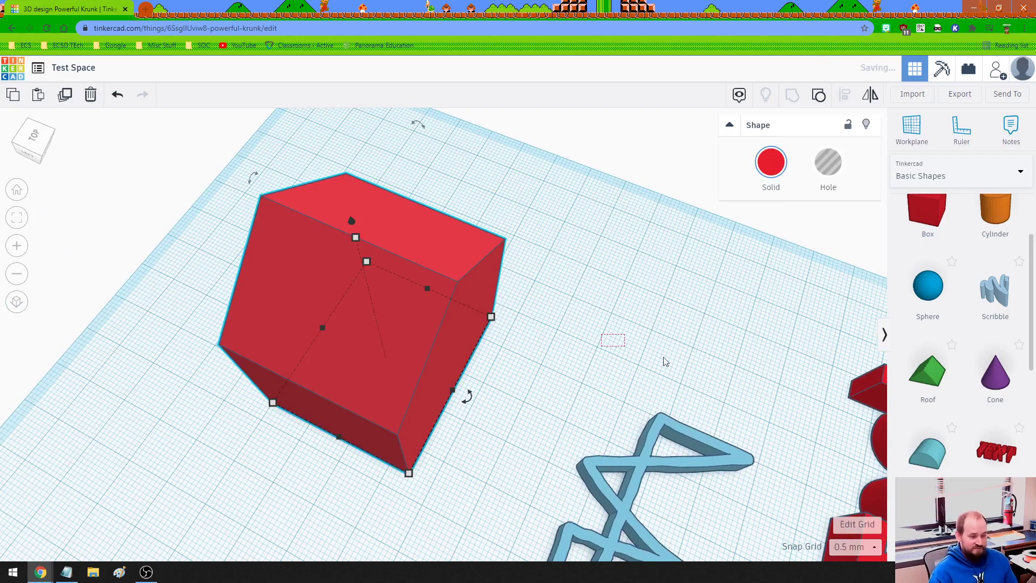
left_click(645, 361)
right_click_drag(645, 360, 506, 325)
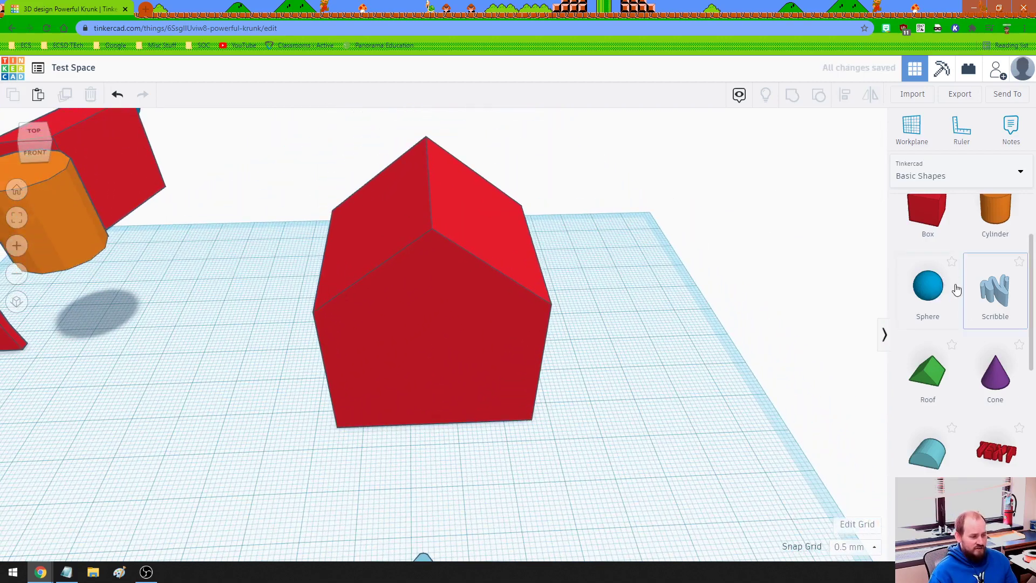
Step: Add an orange cylinder as a chimney on the house's roof slope and raise it to about 31.5 mm above the workplane
scroll(956, 286, "up", 1)
left_click_drag(965, 266, 670, 168)
left_click_drag(668, 250, 500, 281)
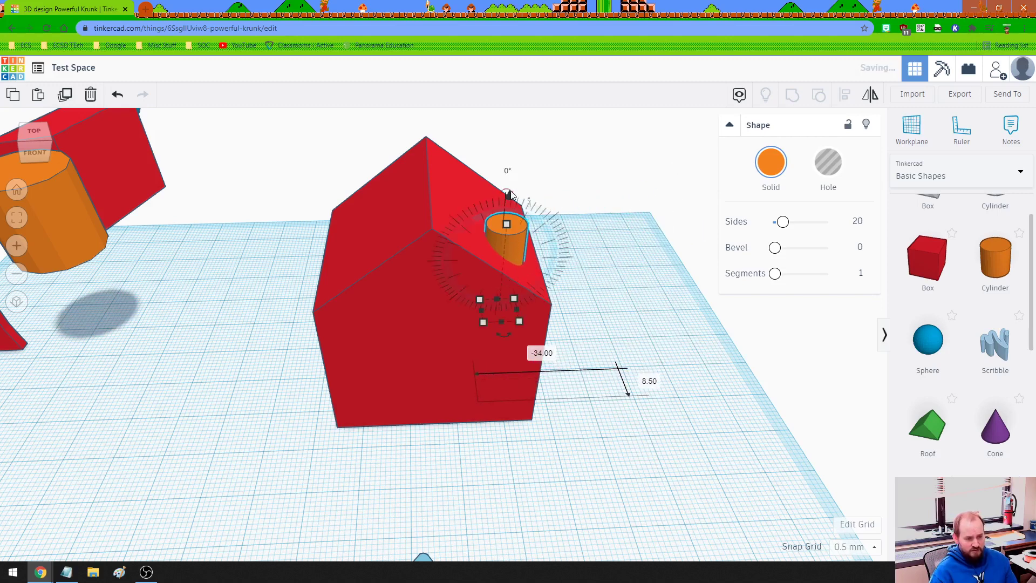
left_click_drag(510, 198, 501, 155)
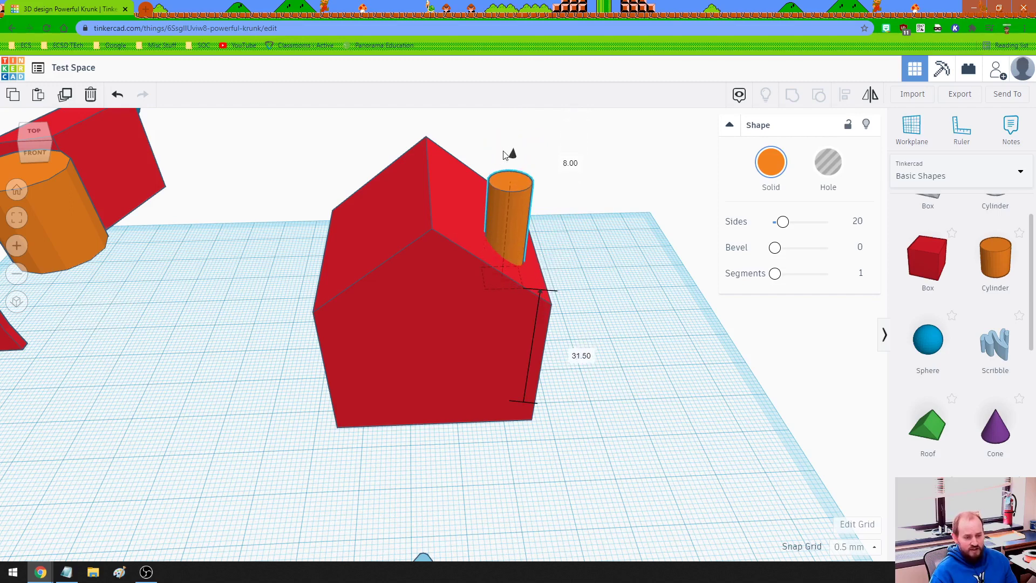
Step: Group the orange cylinder chimney with the red house into one shape
left_click(439, 309, "shift")
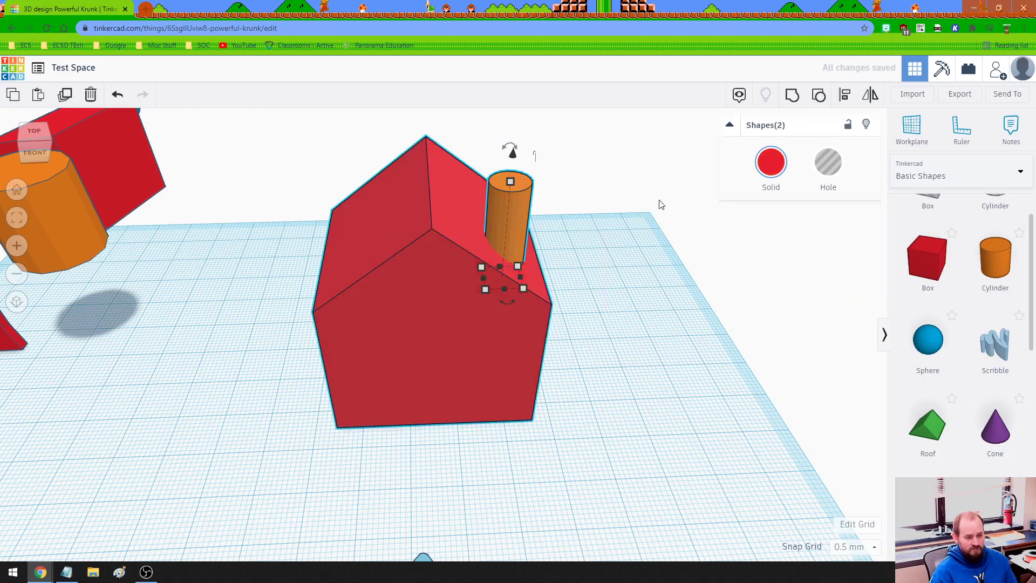
left_click(792, 95)
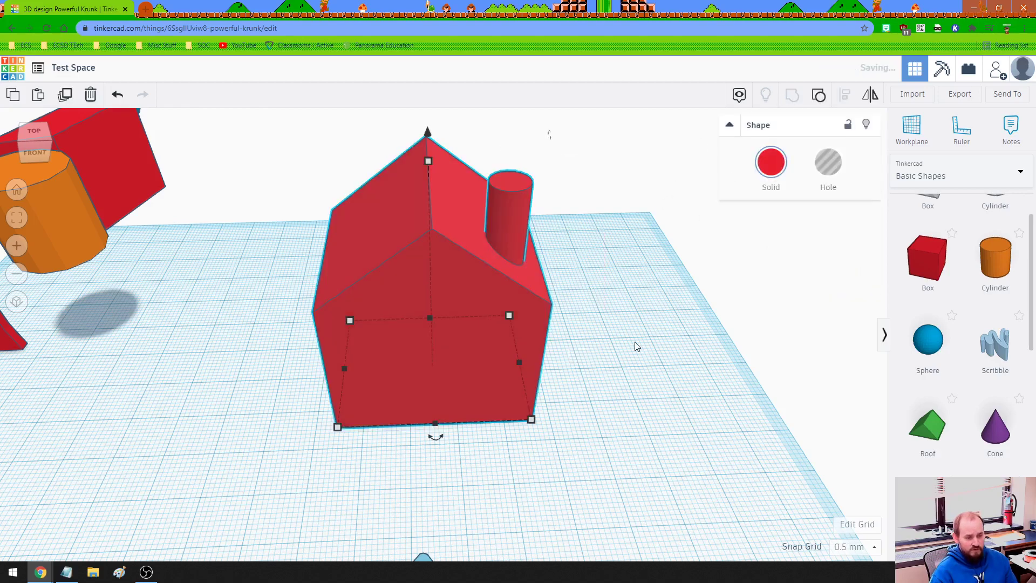
left_click(630, 404)
Step: Move the grouped house and chimney across the workplane by about 23.5 and 26.5 mm, and again by about 9 and 1 mm
right_click_drag(630, 403, 589, 377)
left_click_drag(555, 312, 587, 338)
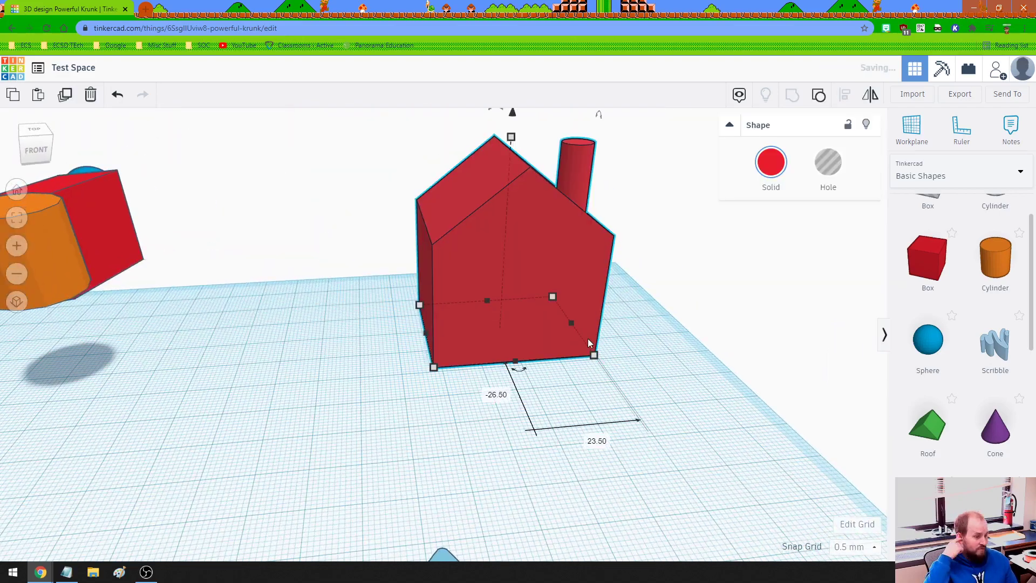
left_click(666, 362)
right_click_drag(666, 362, 594, 312)
right_click_drag(573, 306, 485, 370)
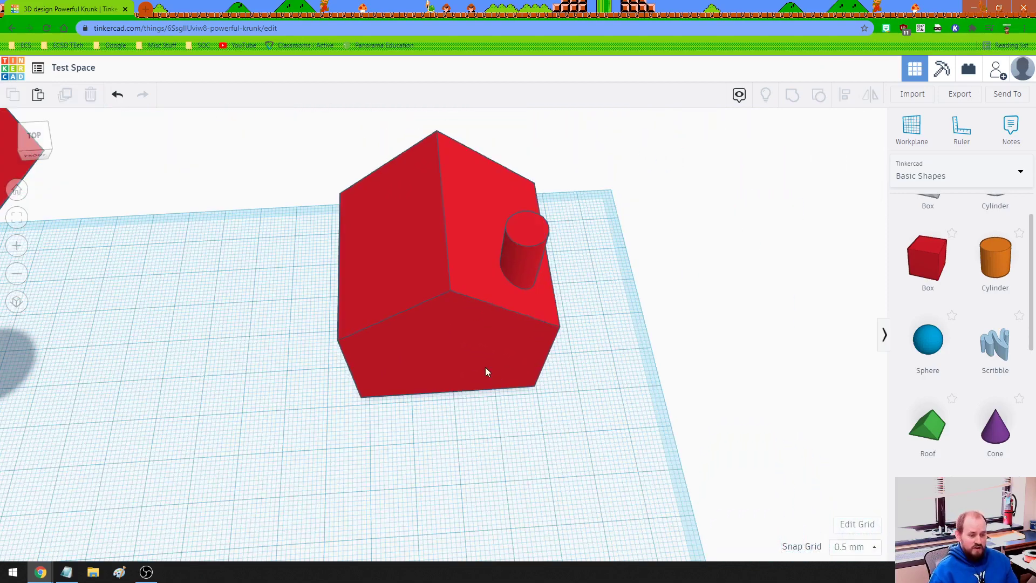
mouse_move(471, 347)
left_mouse_down()
mouse_move(407, 358)
mouse_move(463, 364)
left_mouse_up()
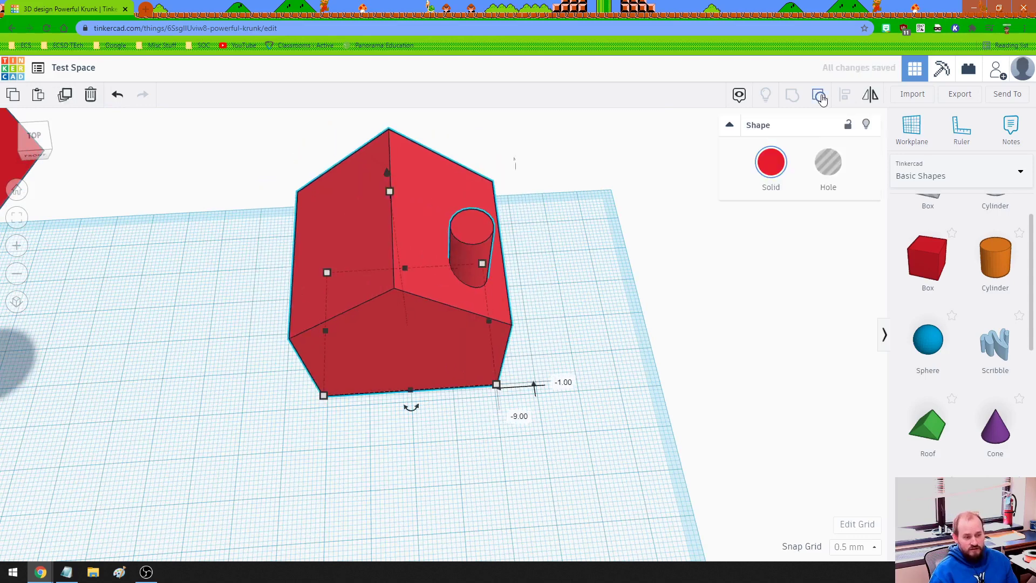
Step: Ungroup the house completely, separating the orange chimney, the green roof and the red box
left_click(470, 251, "shift")
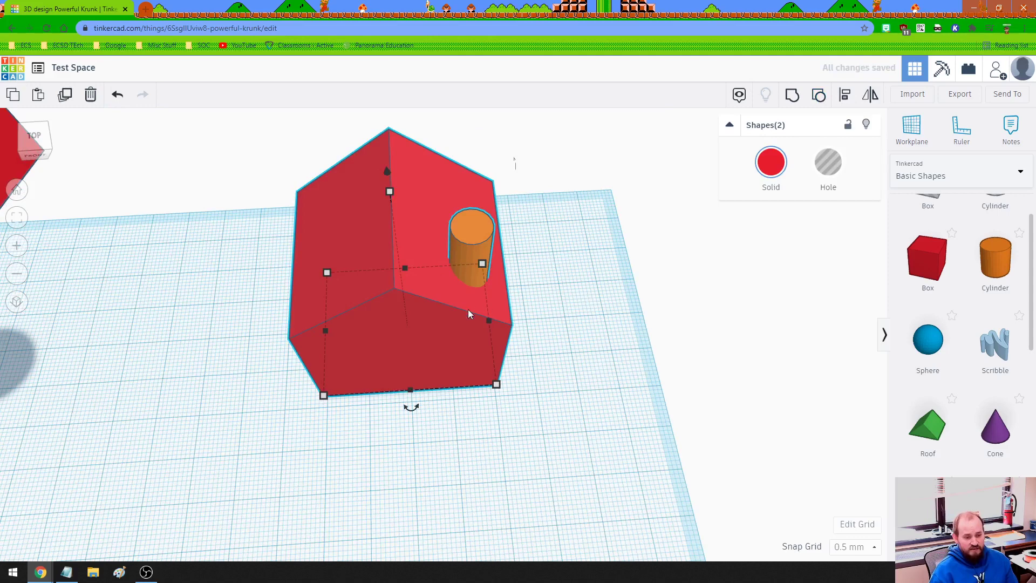
key("Escape")
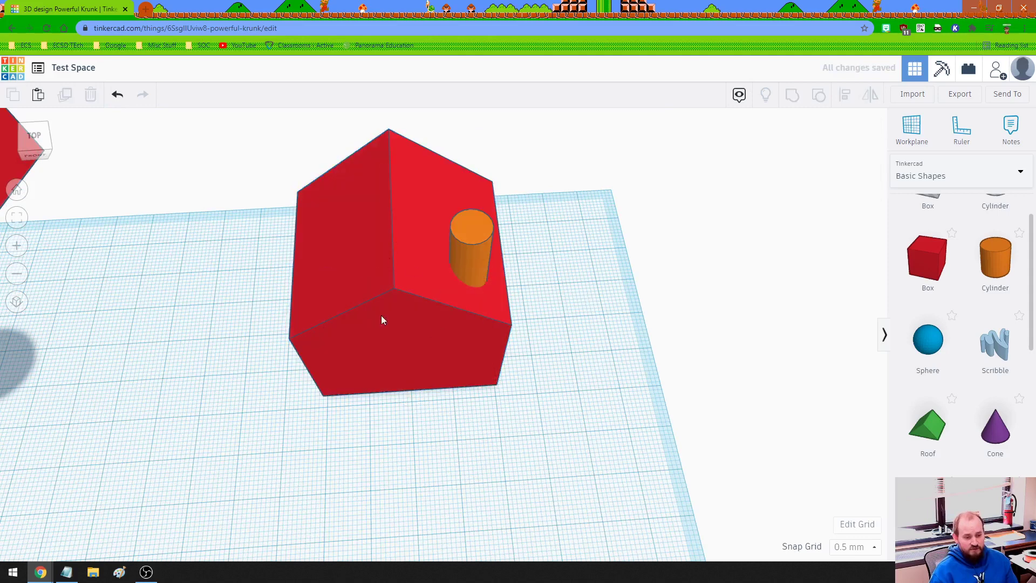
left_click(403, 291)
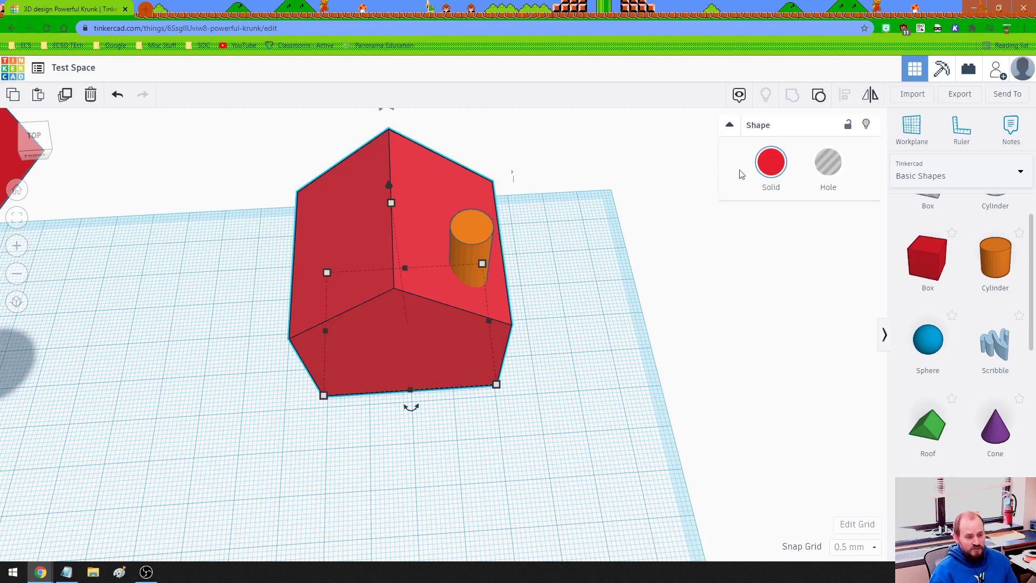
left_click(819, 95)
left_click(563, 378)
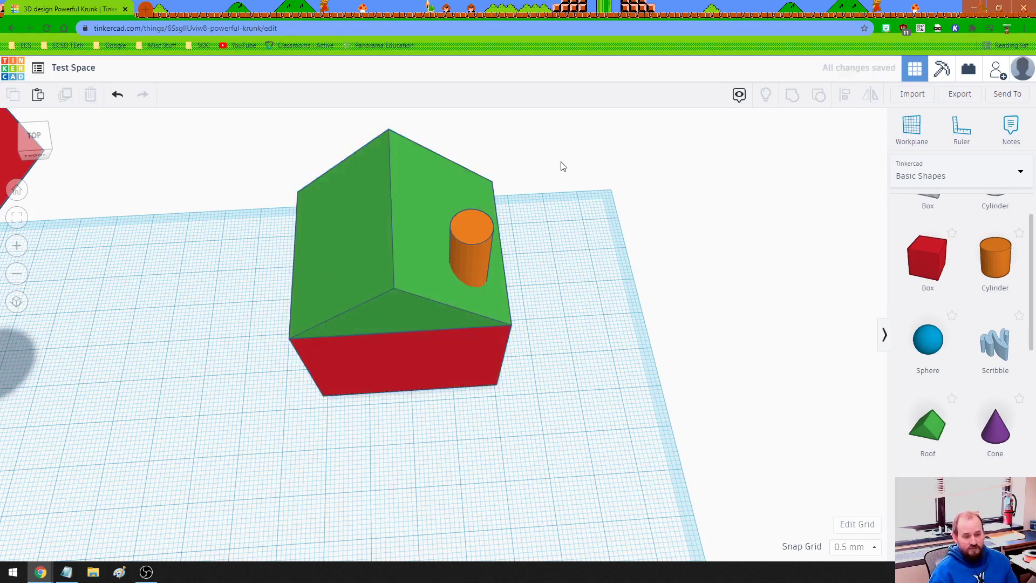
Step: Select the chimney, roof and box together and group all three into one house
left_click_drag(542, 174, 366, 317)
left_click_drag(322, 362, 322, 362)
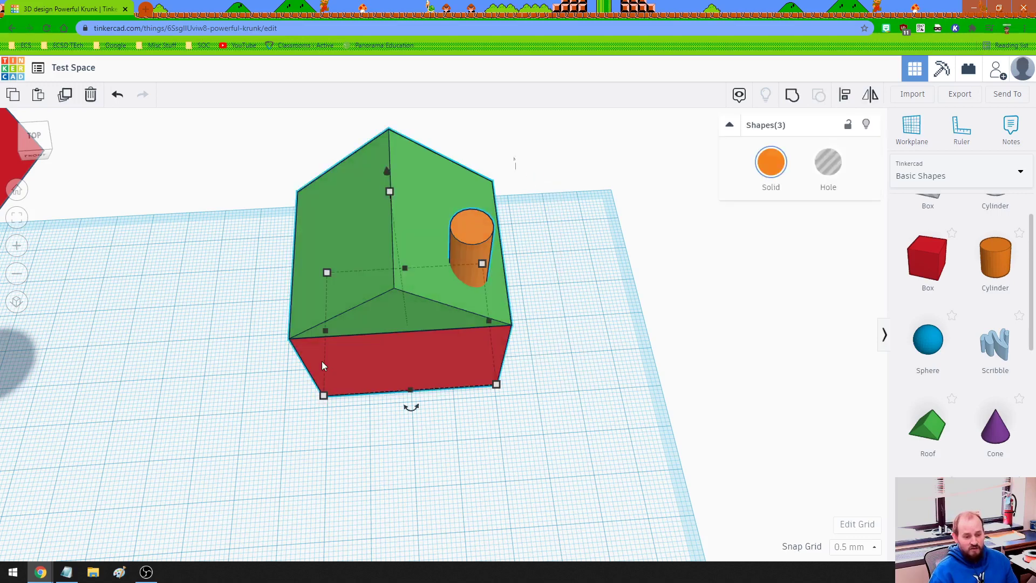
left_click(792, 97)
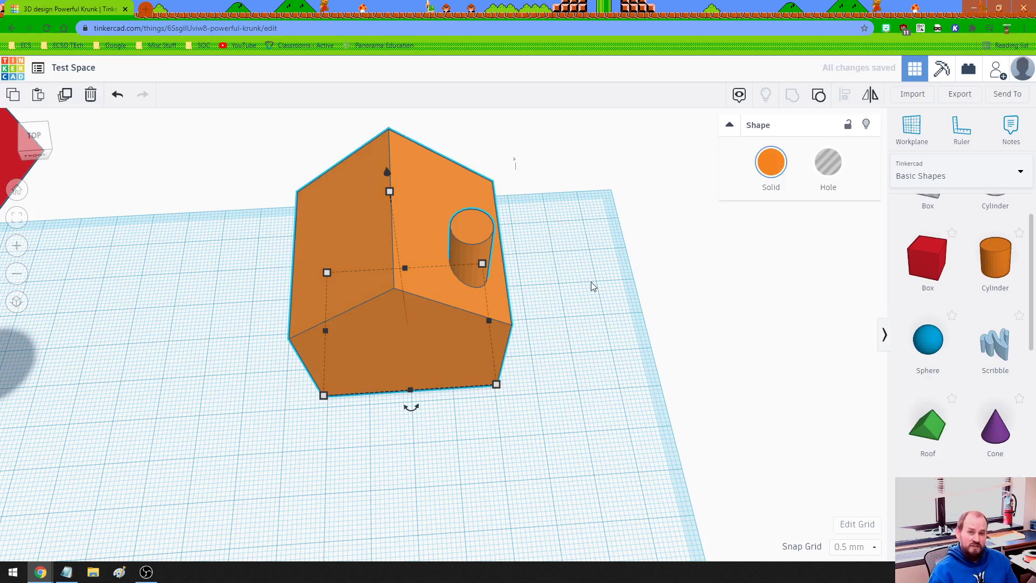
mouse_move(603, 312)
right_mouse_down()
mouse_move(577, 277)
mouse_move(593, 310)
right_mouse_up()
left_click_drag(594, 310, 573, 322)
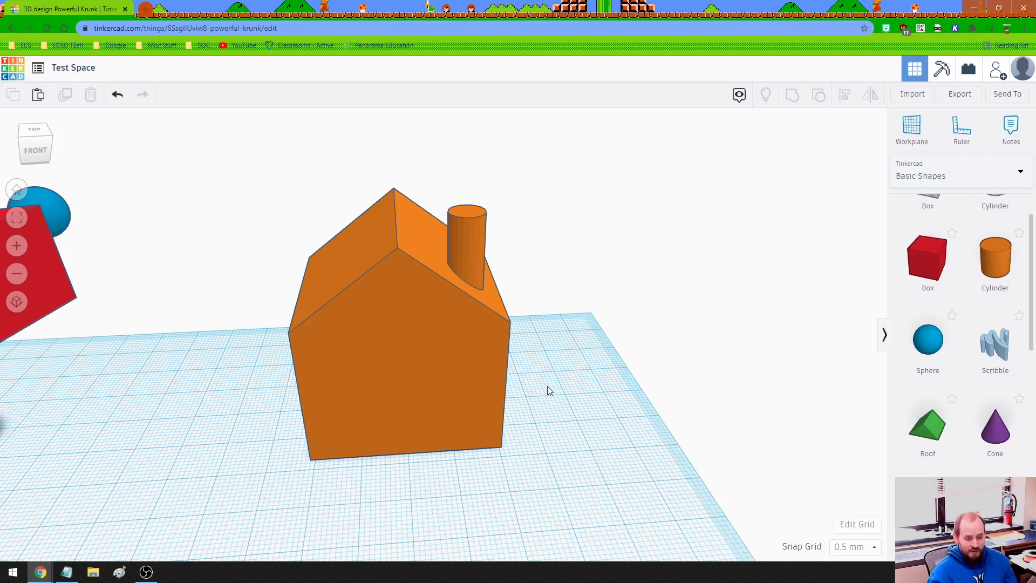
Step: Change the grouped house's solid color to the preset green
left_click(465, 402)
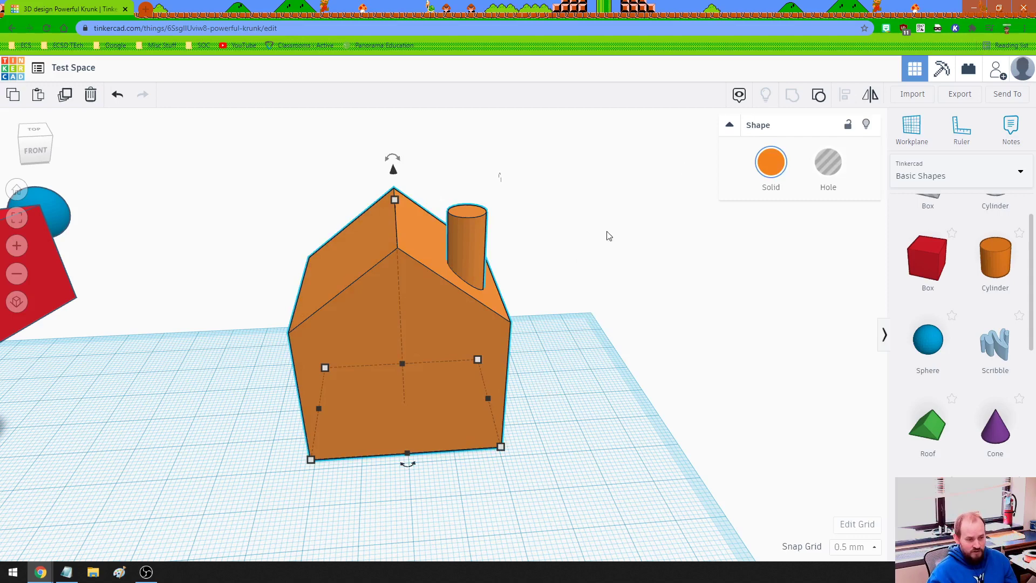
left_click(771, 163)
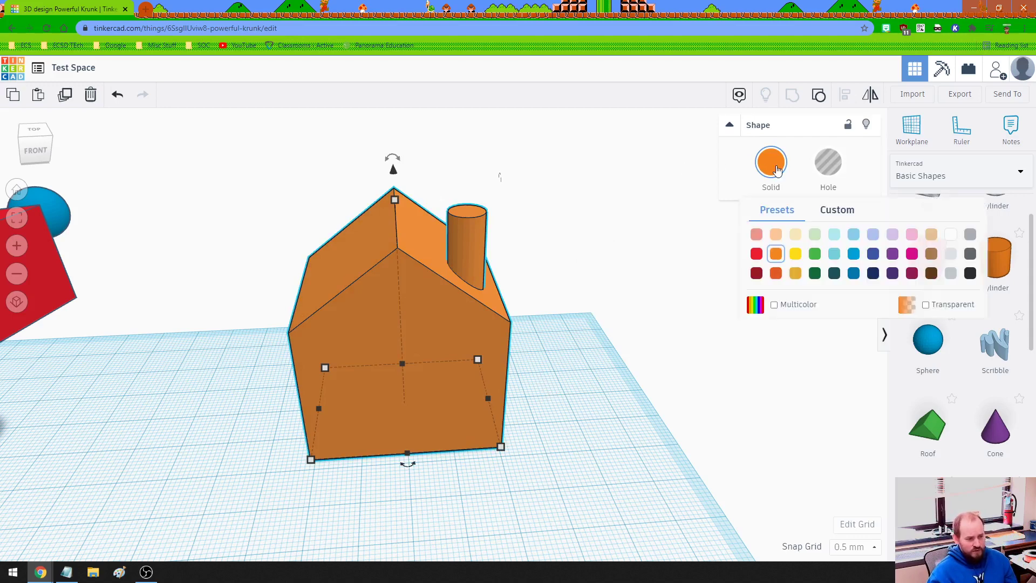
left_click(815, 253)
left_click(637, 330)
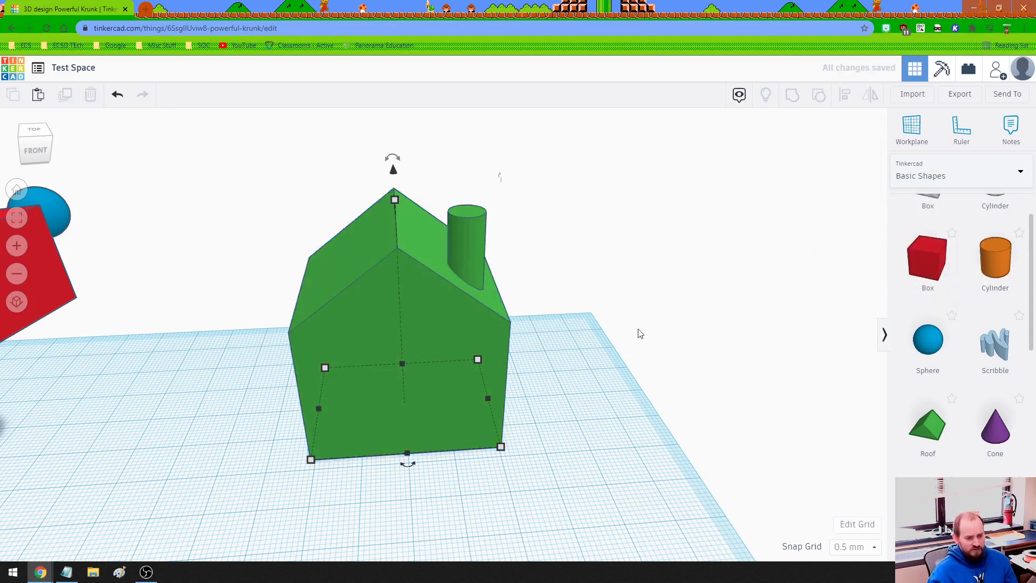
left_click(487, 332)
left_click(604, 389)
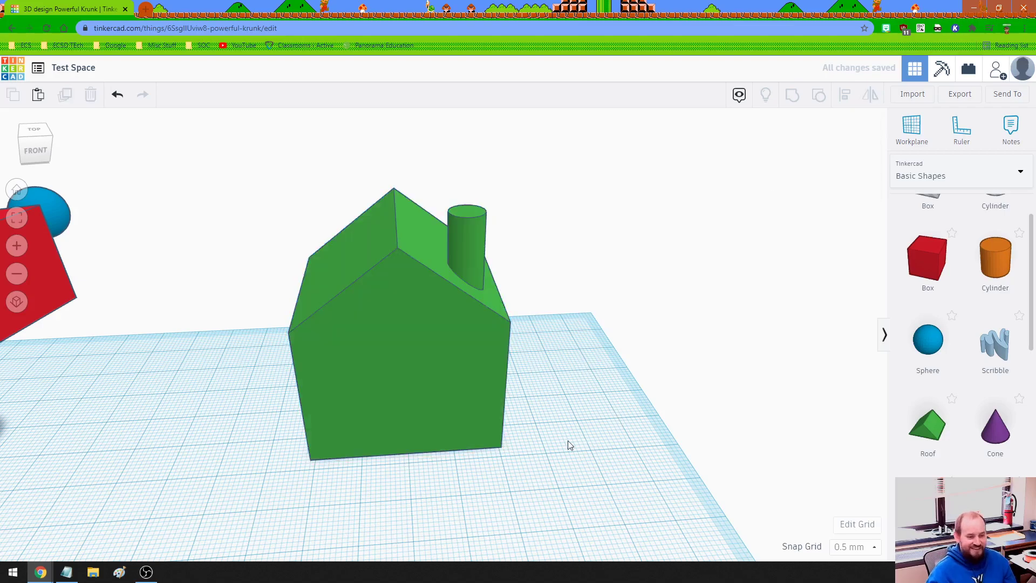
Step: Add a 20 mm box hole on the workplane at the base of the house's front wall
right_click_drag(568, 440, 600, 439)
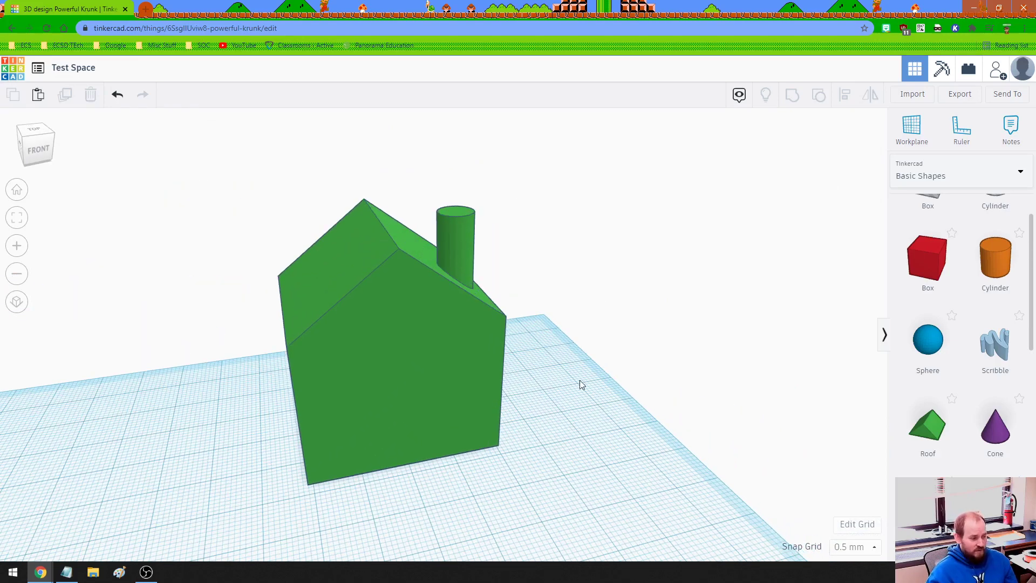
right_click_drag(487, 449, 758, 382)
scroll(929, 316, "up", 2)
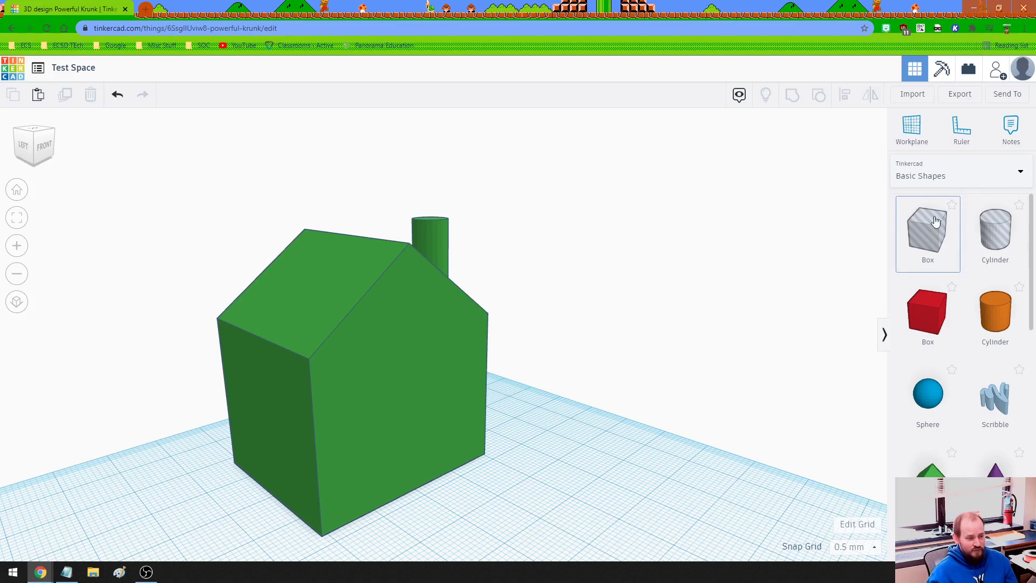
right_click_drag(648, 453, 610, 447)
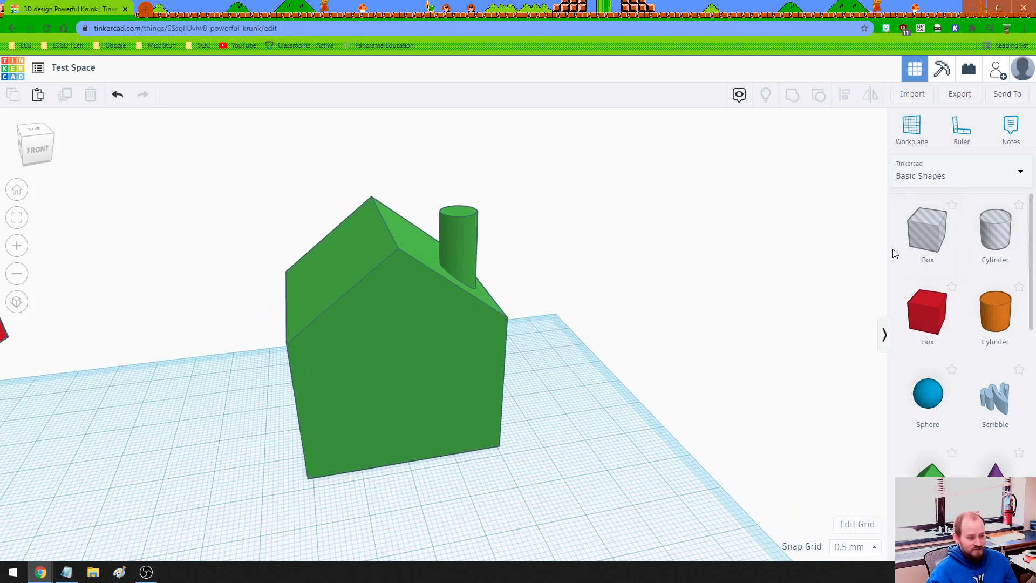
left_click_drag(928, 232, 410, 469)
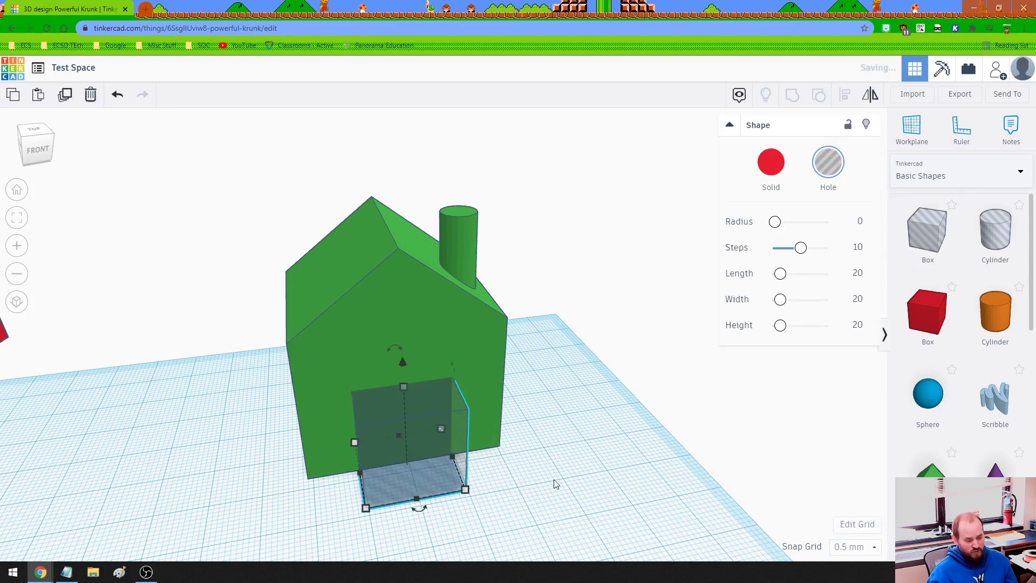
left_click_drag(642, 491, 610, 470)
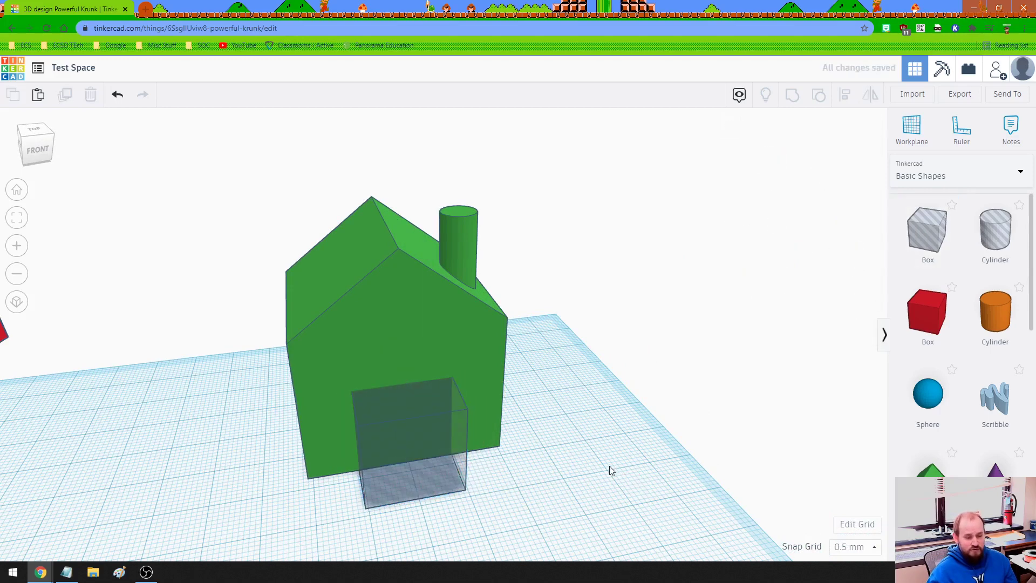
Step: Turn the box hole into a red solid and switch it back to a hole
left_click(435, 466)
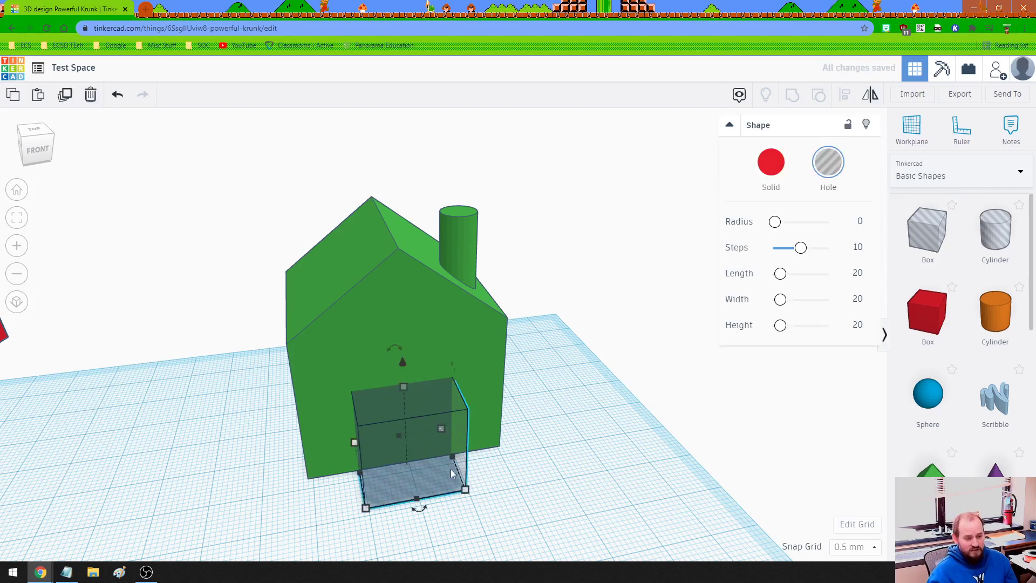
left_click(780, 167)
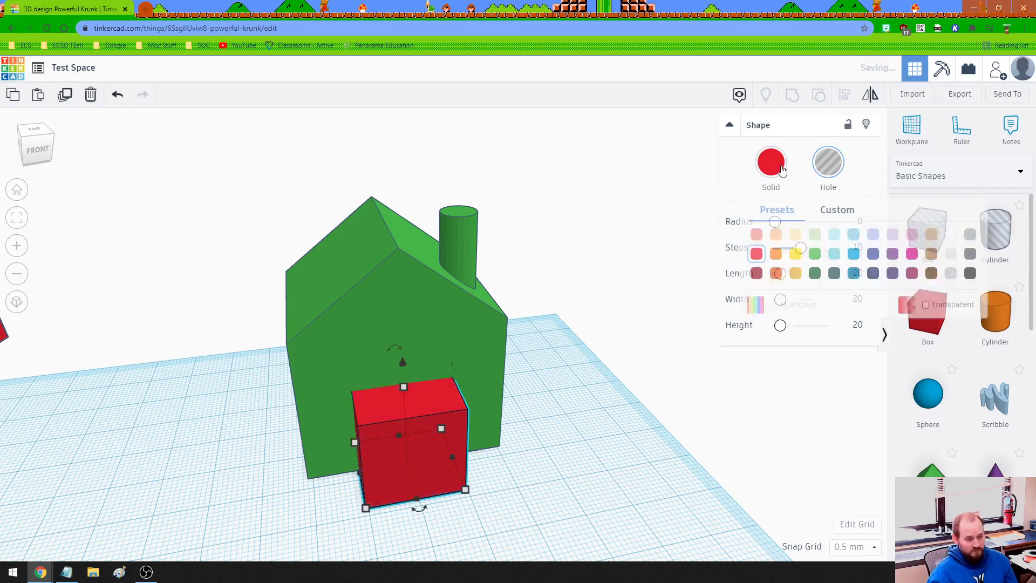
left_click(829, 170)
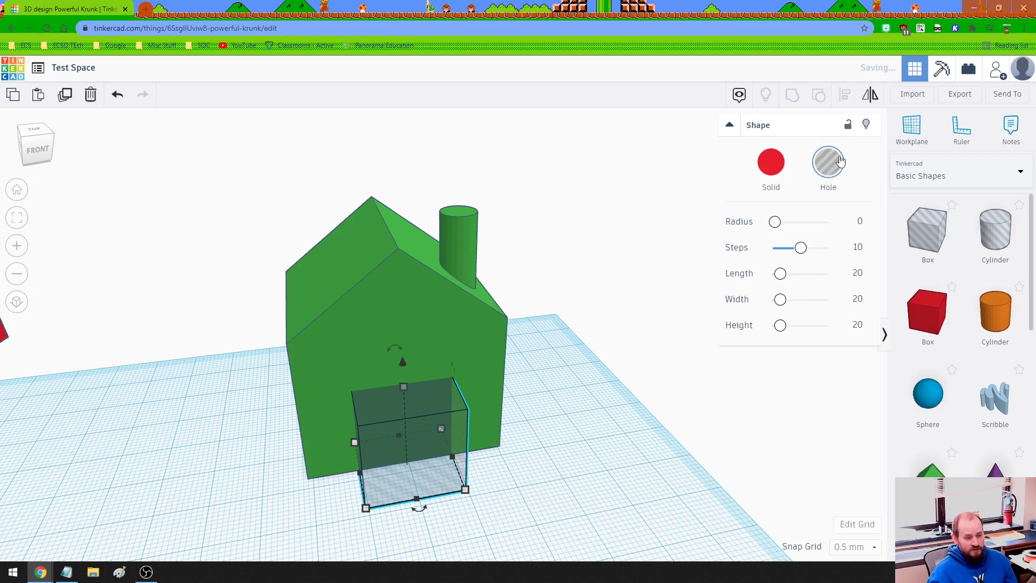
Step: Move the box hole about 7 mm and 7.5 mm along the workplane, deeper into the house's front wall
right_click_drag(517, 460, 591, 451)
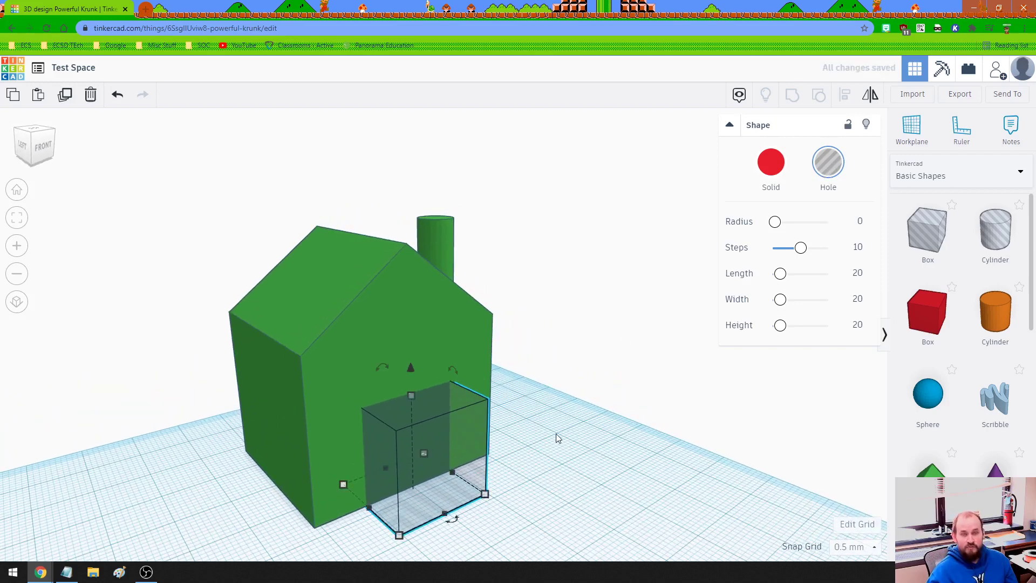
left_click_drag(425, 495, 457, 456)
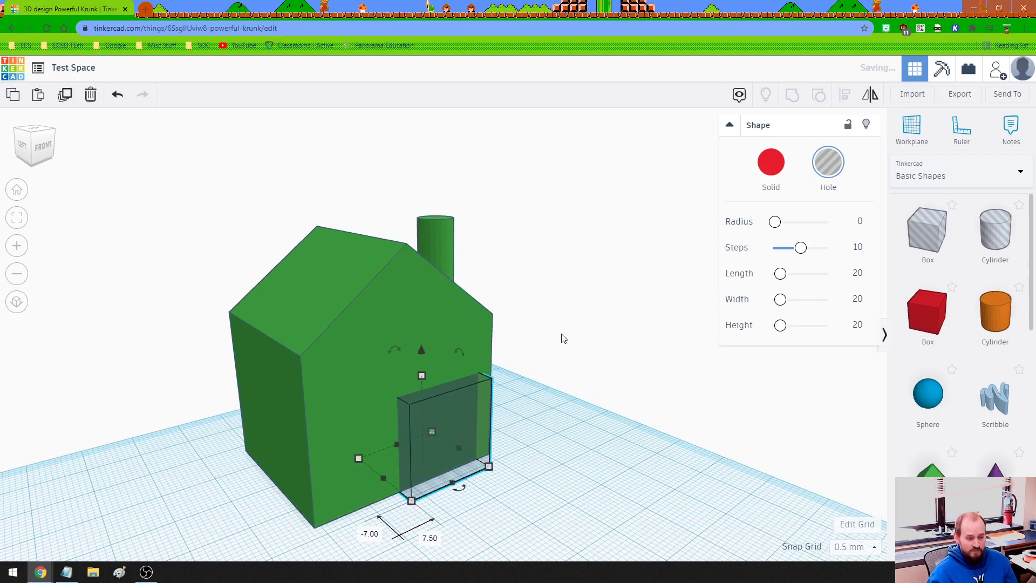
left_click_drag(562, 332, 332, 471)
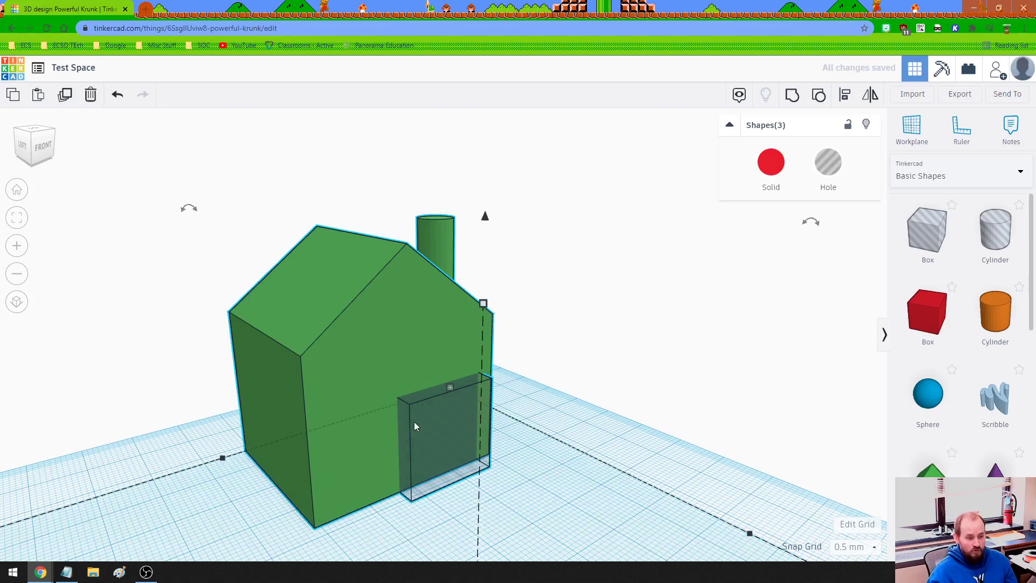
left_click(470, 381)
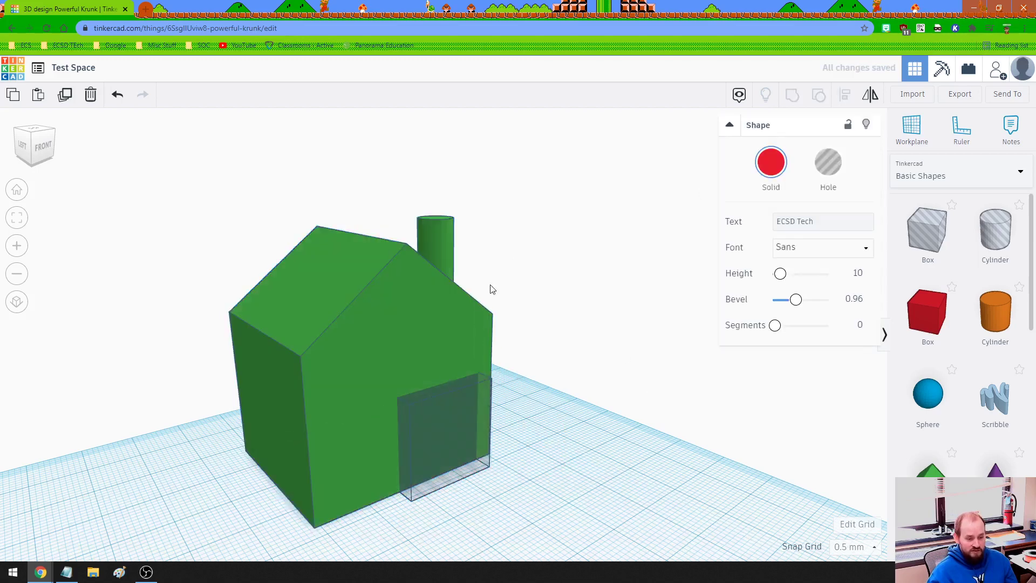
left_click_drag(513, 261, 424, 400)
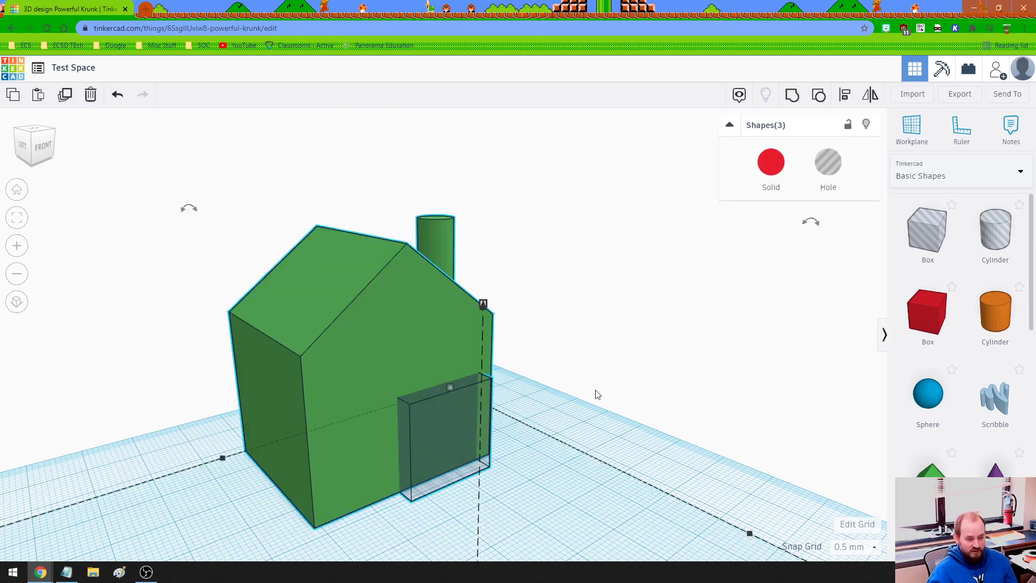
right_click_drag(601, 423, 341, 455)
scroll(339, 453, "down", 3)
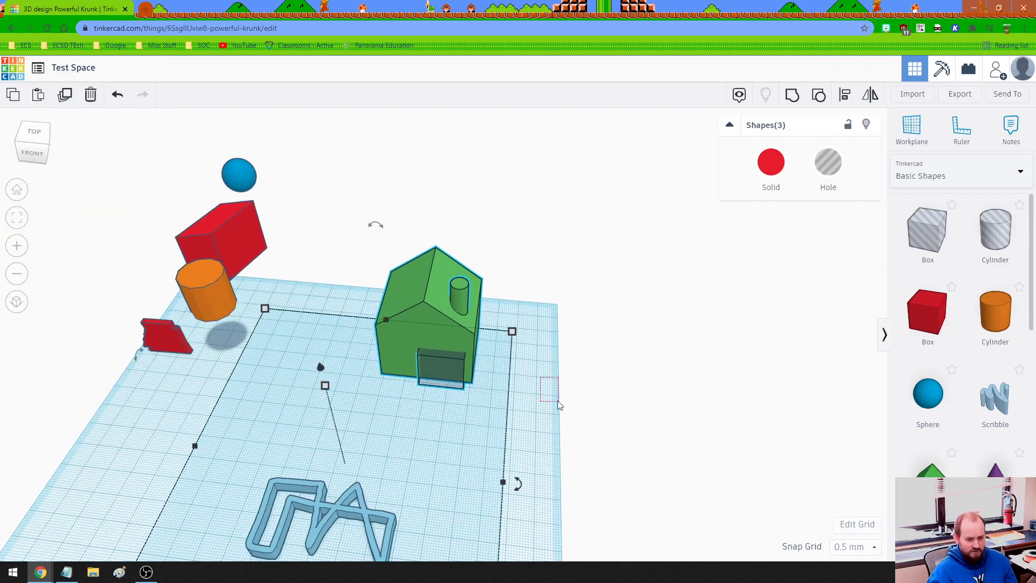
left_click(480, 417)
Step: Select only the green house and the box hole and group them to cut a doorway into the front wall
right_click_drag(480, 417, 477, 413)
scroll(476, 413, "up", 2)
left_click_drag(407, 411, 488, 351)
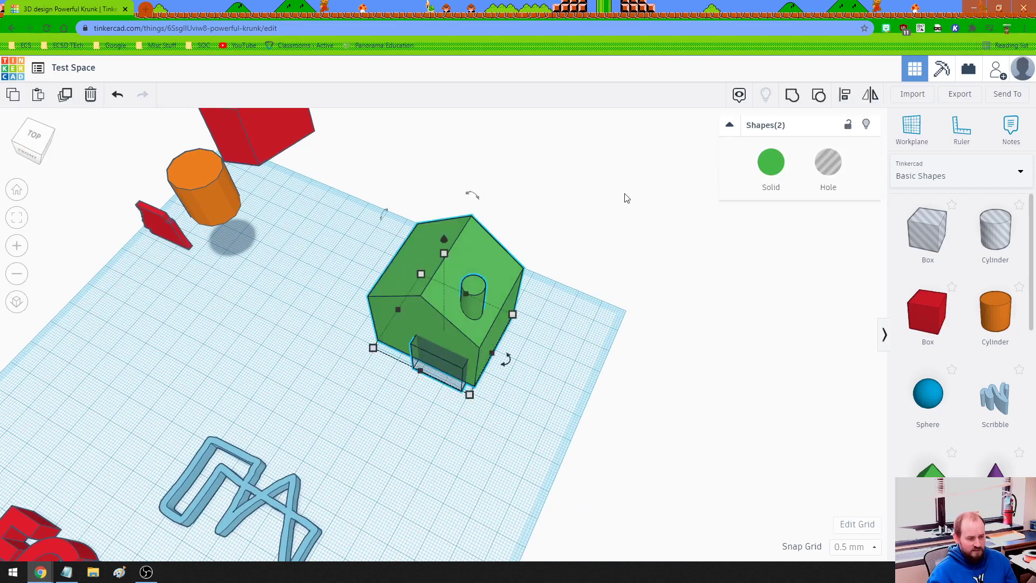
left_click(793, 95)
left_click(448, 439)
mouse_move(448, 439)
right_mouse_down()
mouse_move(561, 347)
mouse_move(451, 422)
right_mouse_up()
scroll(449, 419, "up", 5)
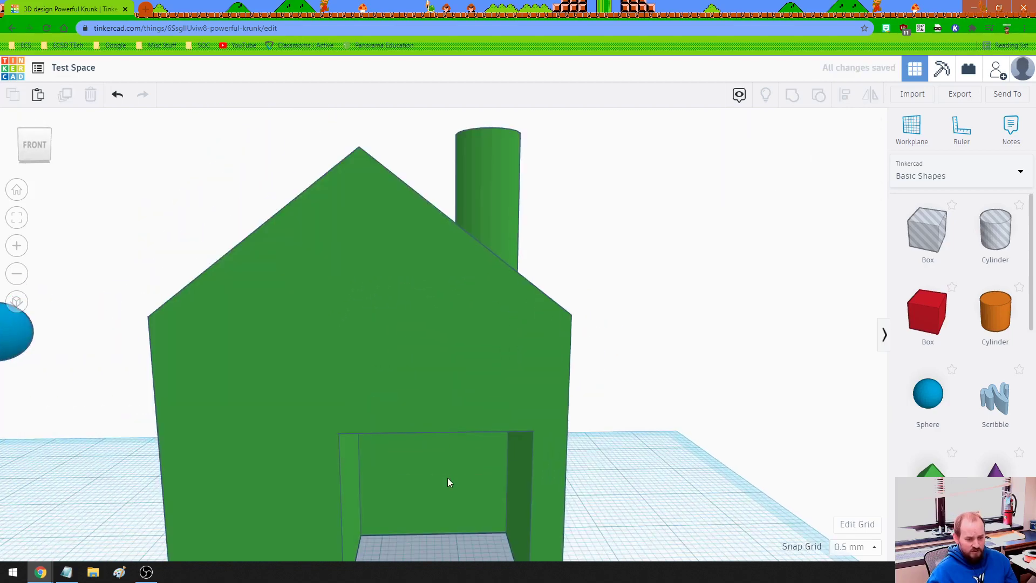
right_click_drag(486, 230, 482, 236)
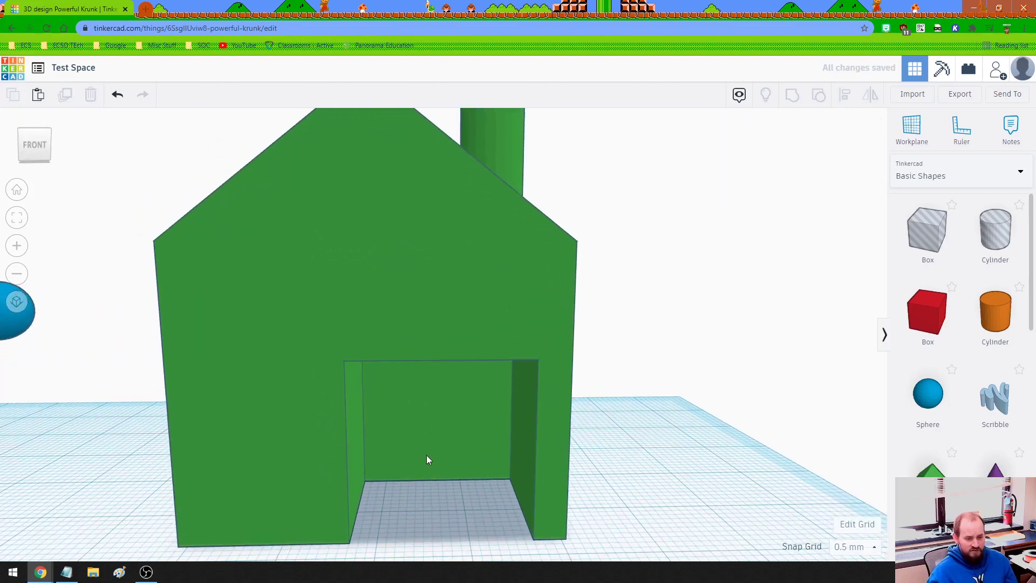
scroll(427, 458, "down", 5)
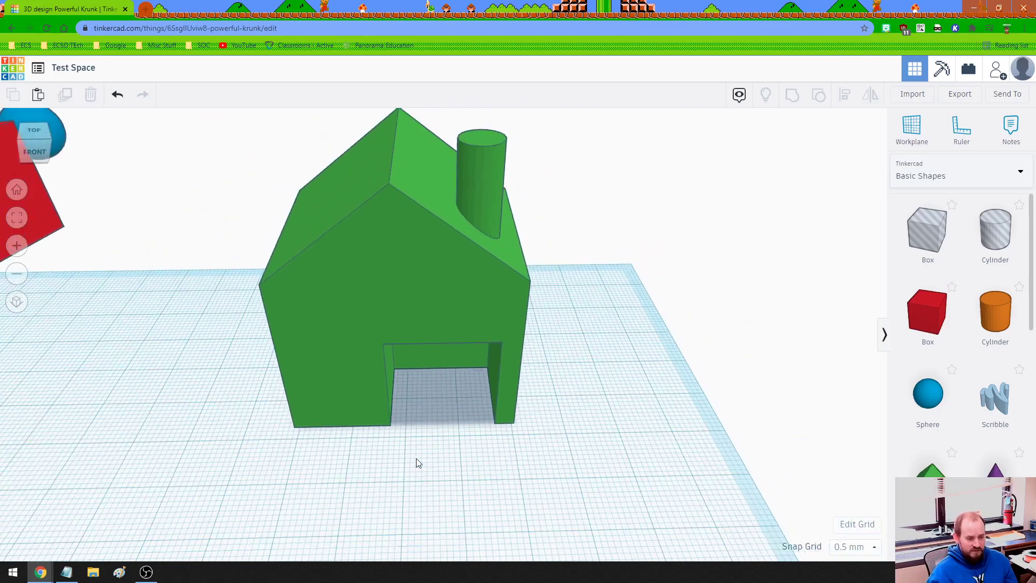
right_click_drag(379, 388, 538, 505)
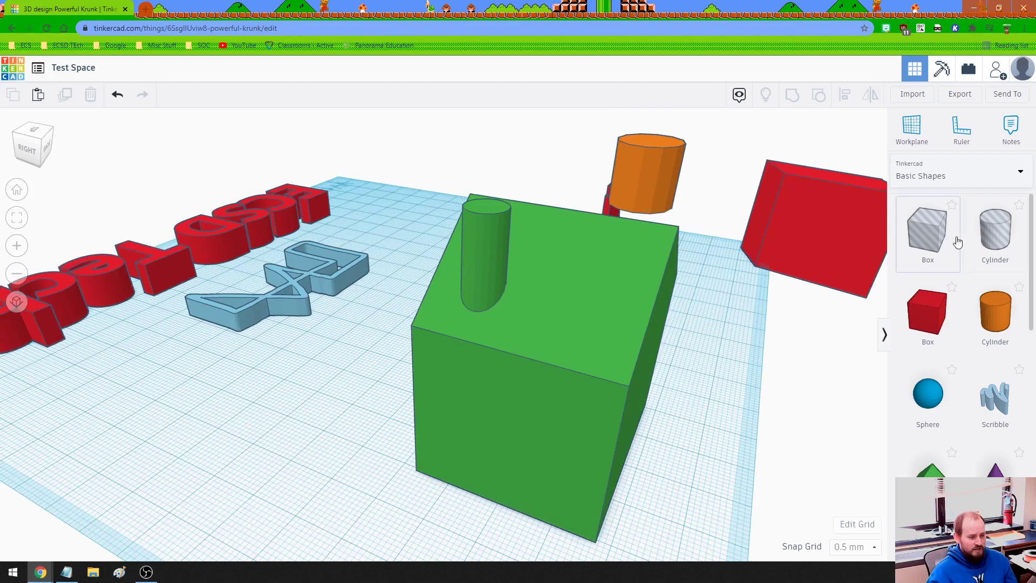
Step: Add a roof shape at the base of the house's front wall and turn it into a hole
scroll(657, 453, "down", 3)
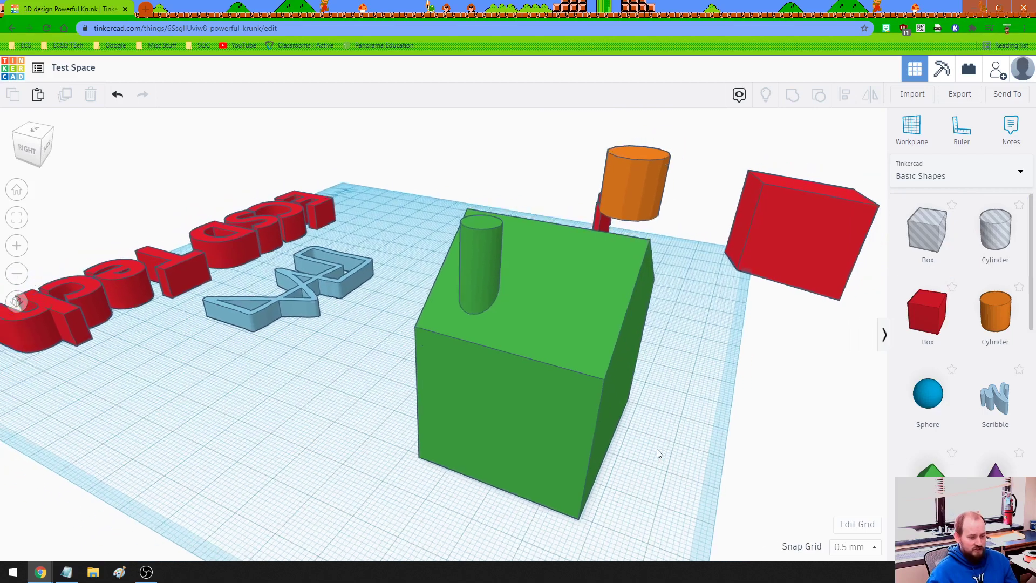
right_click_drag(650, 435, 750, 370)
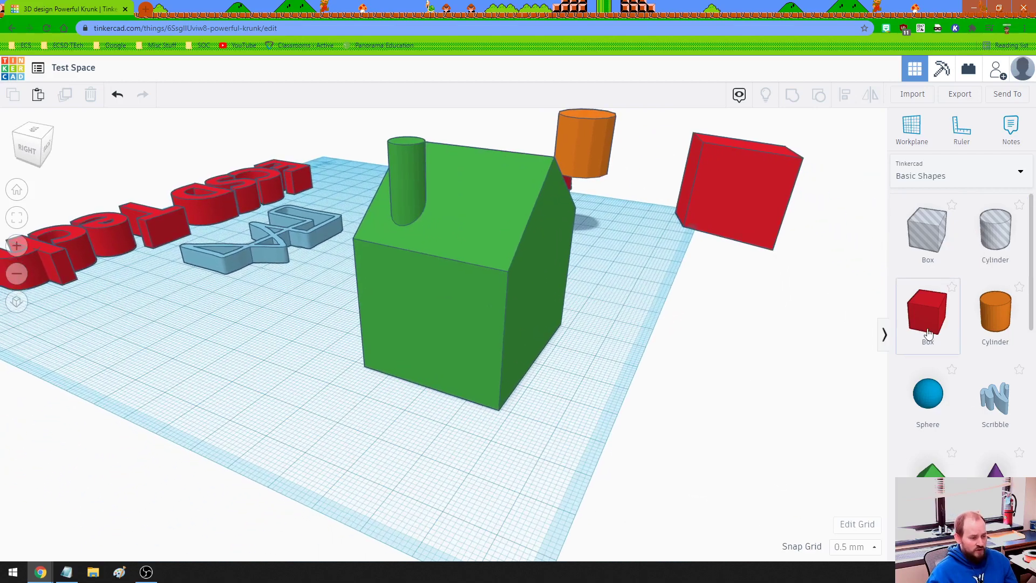
scroll(966, 396, "down", 2)
left_click_drag(944, 380, 586, 374)
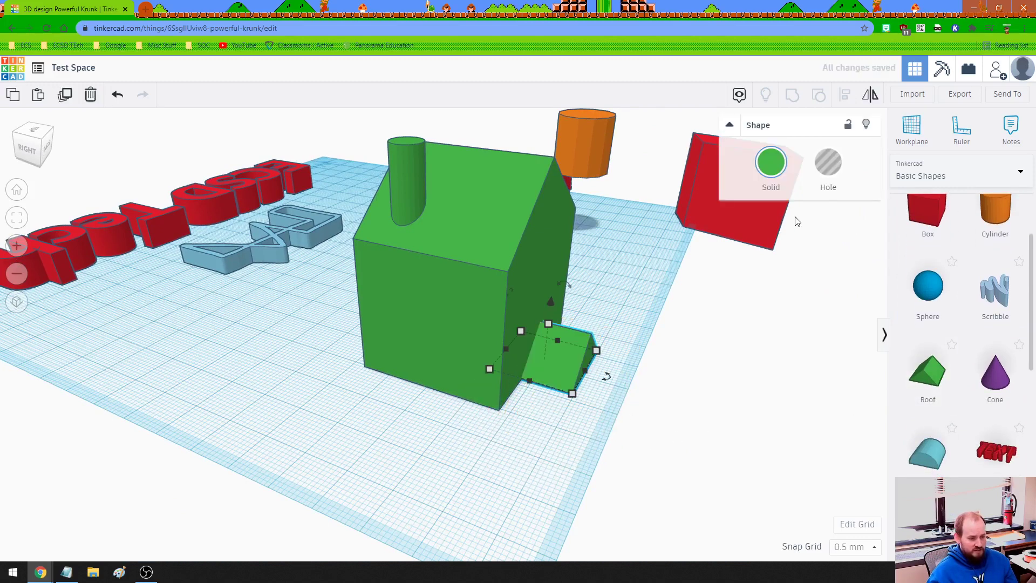
left_click(830, 167)
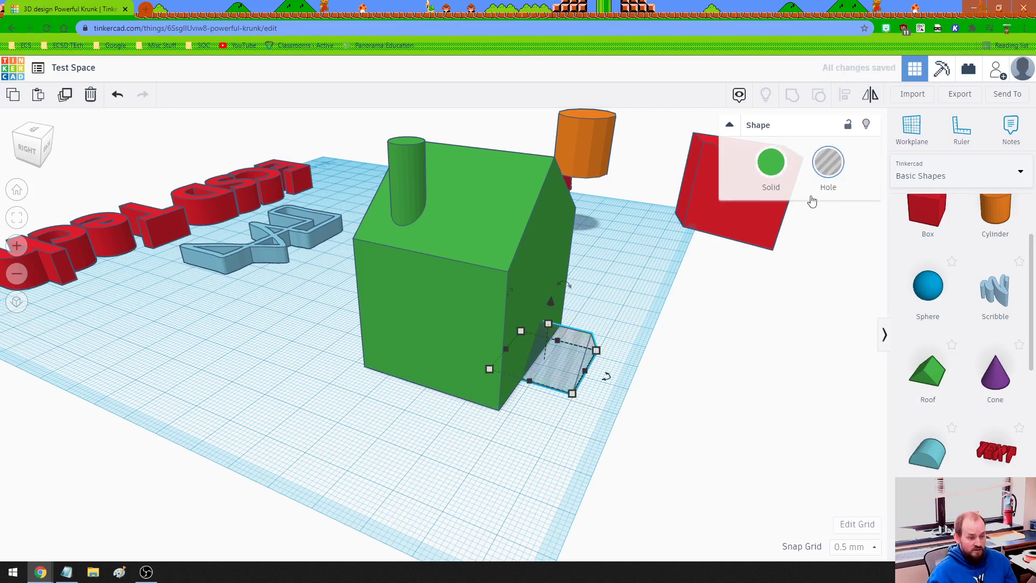
Step: Group the roof-shaped hole with the green house to cut a triangular doorway into the front wall
left_click(514, 356, "shift")
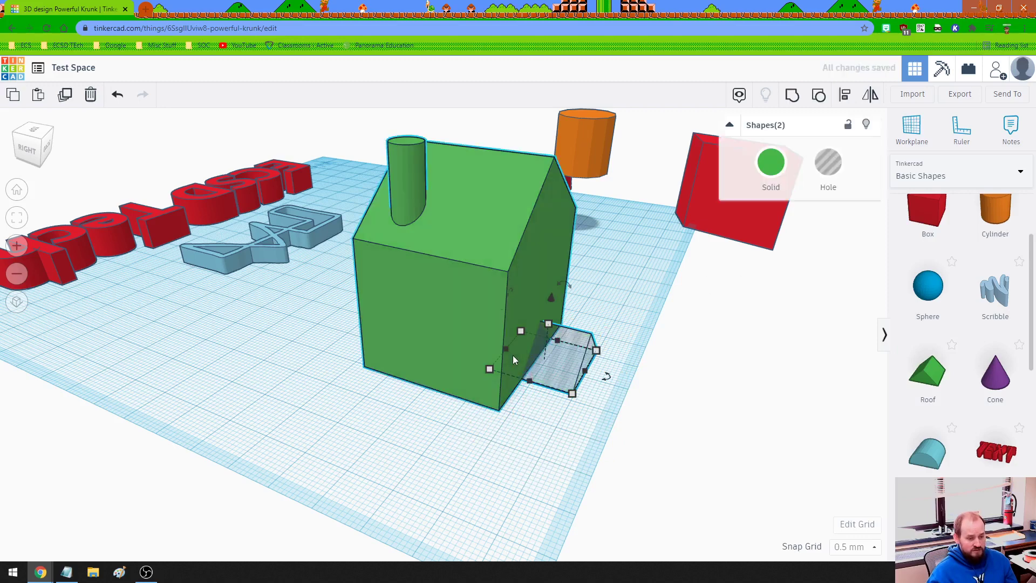
key("ctrl+g")
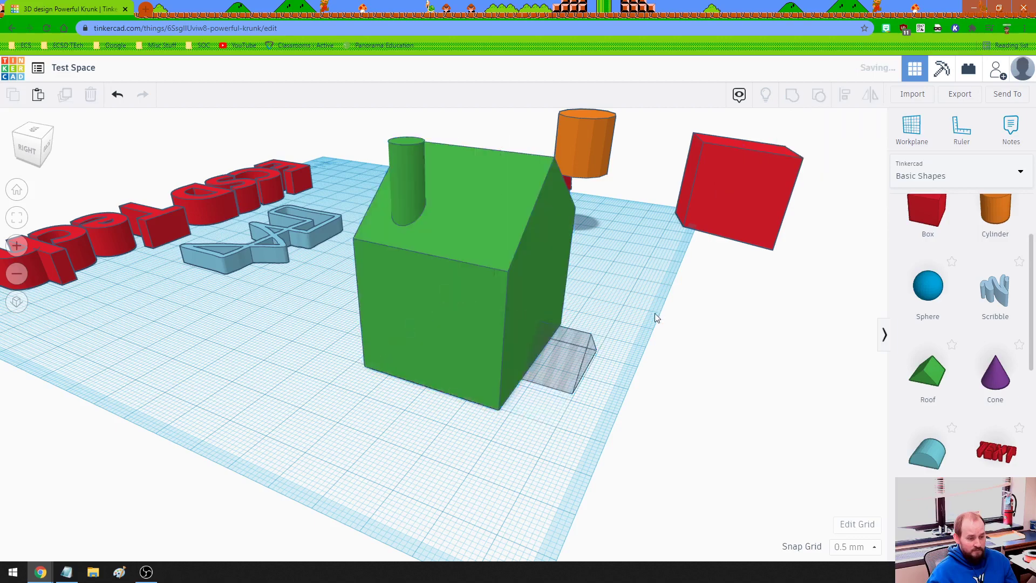
right_click_drag(654, 313, 500, 324)
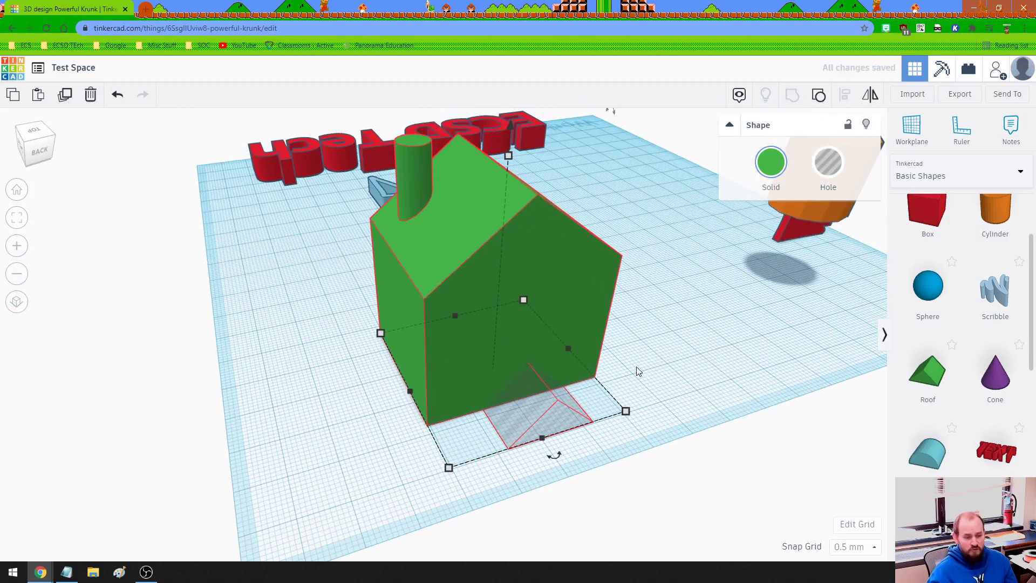
right_click_drag(636, 368, 685, 363)
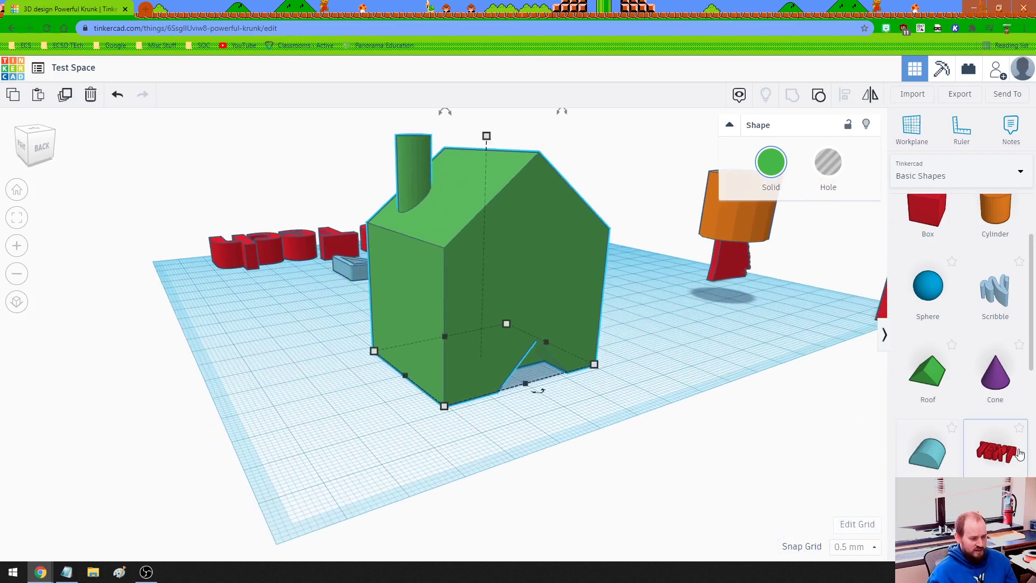
Step: Add a text shape on the workplane beside the house and rotate it -67.5° to run along the side wall
left_click_drag(680, 468, 387, 407)
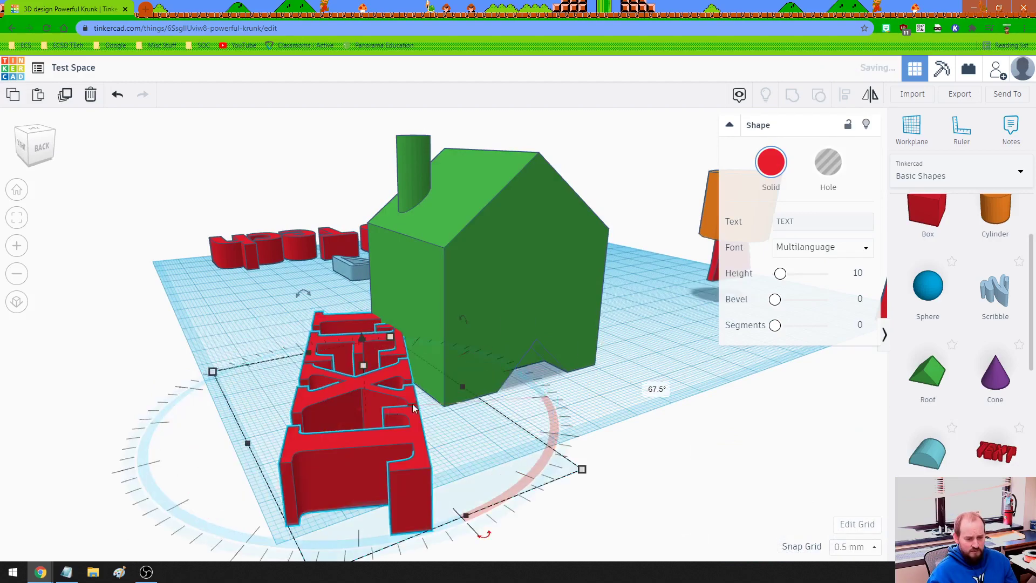
right_click_drag(481, 457, 597, 416)
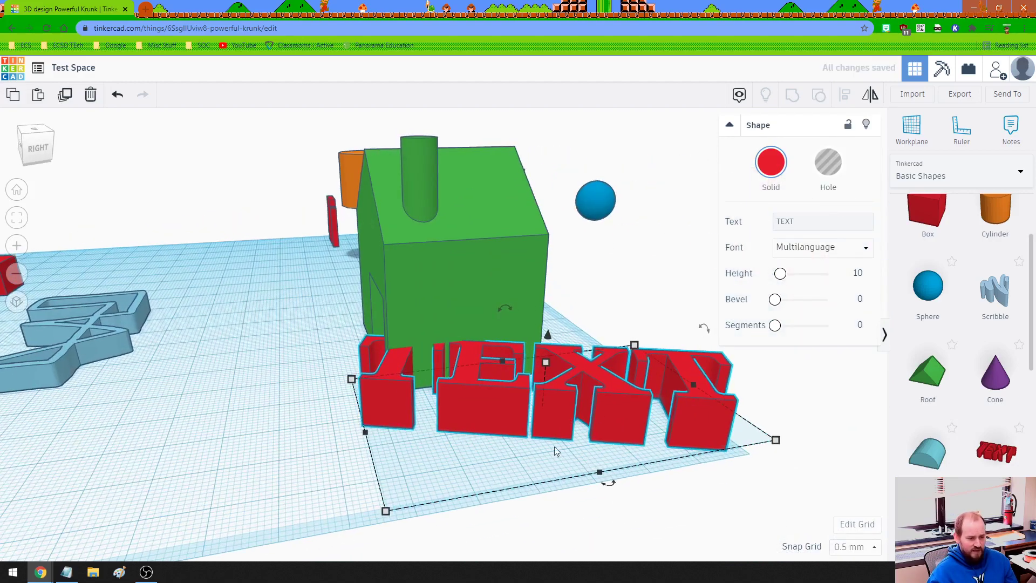
right_click_drag(458, 467, 475, 458)
Step: Change the text shape's wording to CASA
left_click(803, 222)
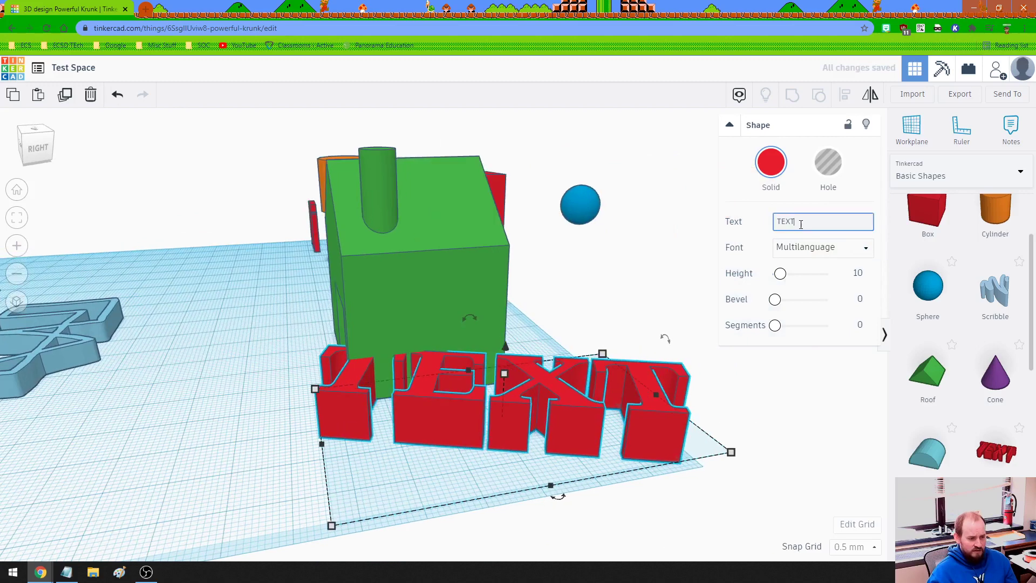
key("BackSpace")
key("BackSpace")
key("BackSpace")
key("BackSpace")
type("C")
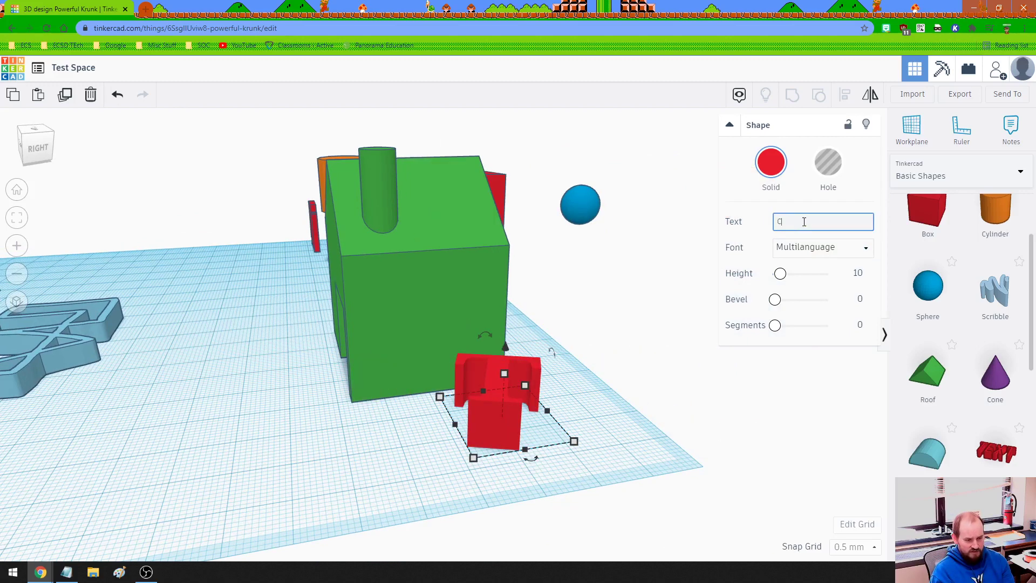
type("ASA")
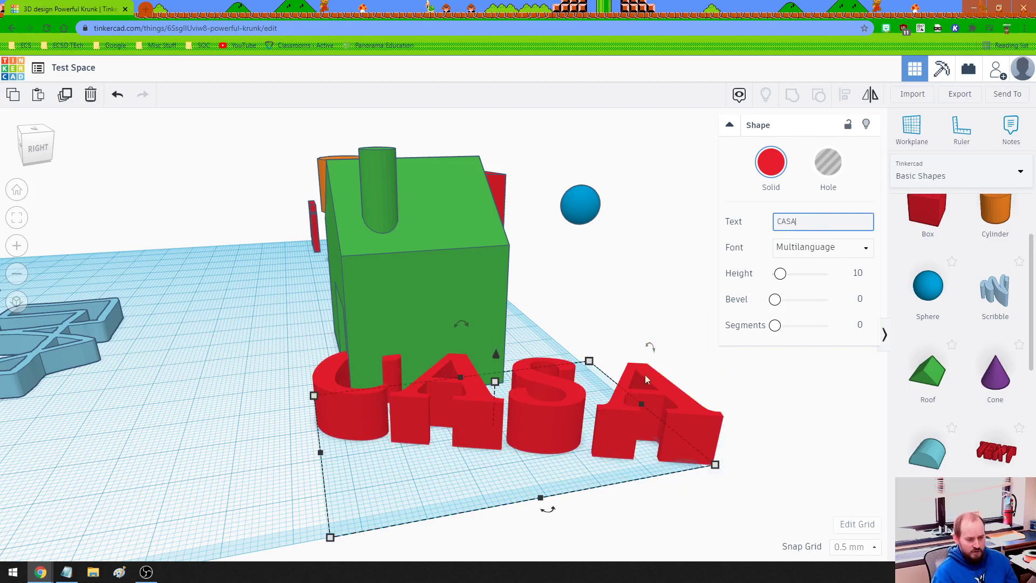
Step: Shrink the CASA text and stand it upright, partly embedded in the lower part of the house's side wall
right_click_drag(616, 464, 647, 469)
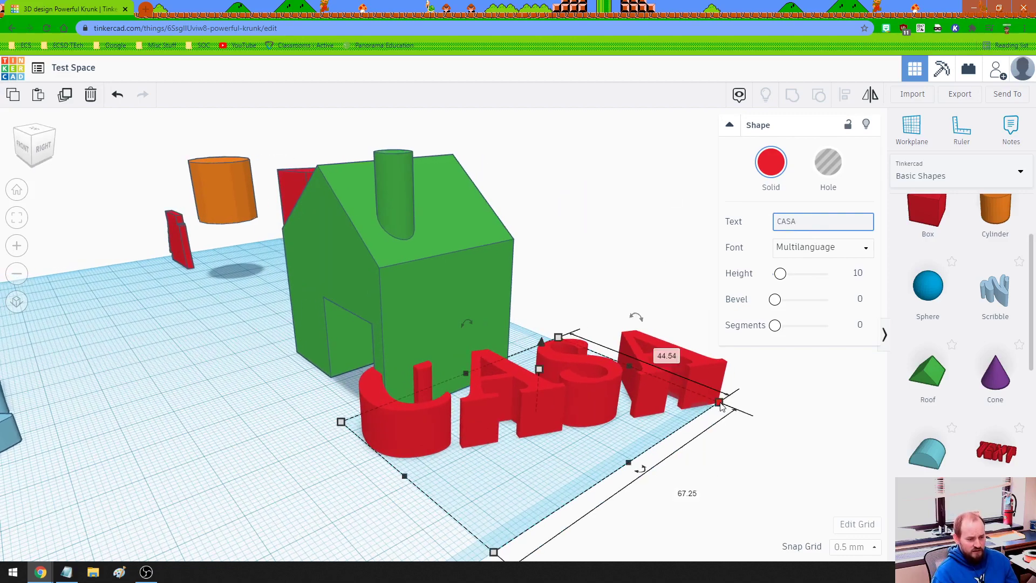
left_click_drag(640, 415, 484, 418, "shift")
left_click_drag(545, 381, 534, 406)
left_click_drag(477, 406, 448, 370)
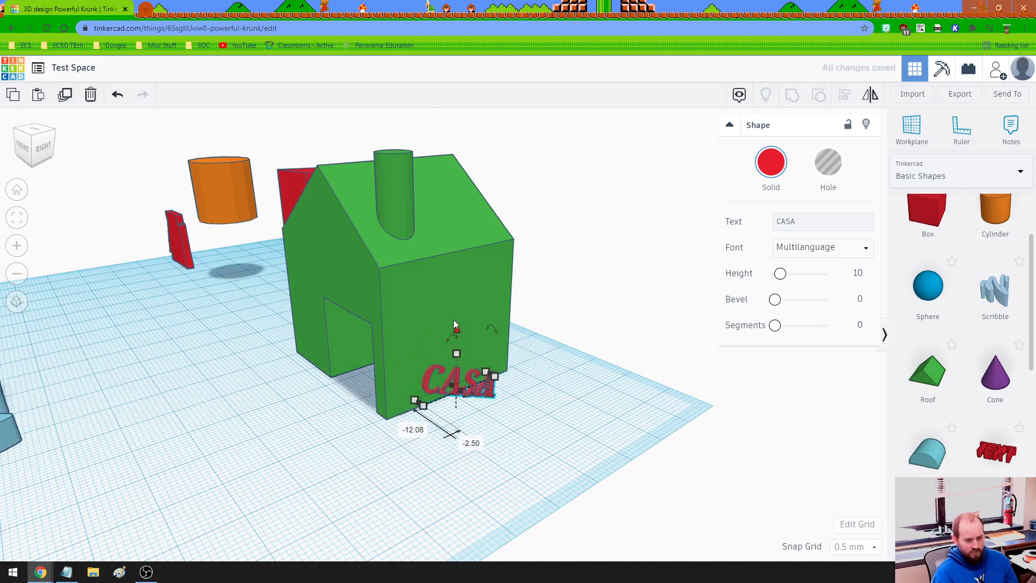
left_click_drag(455, 327, 453, 298)
Step: Turn the CASA text into a hole and group it with the house to engrave the side wall
right_click_drag(464, 346, 467, 465)
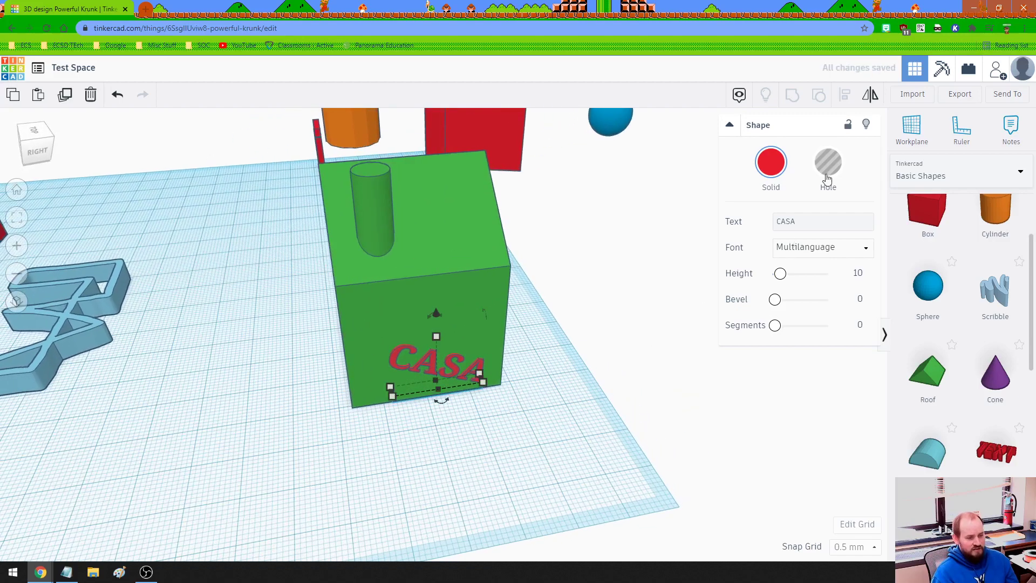
left_click(828, 169)
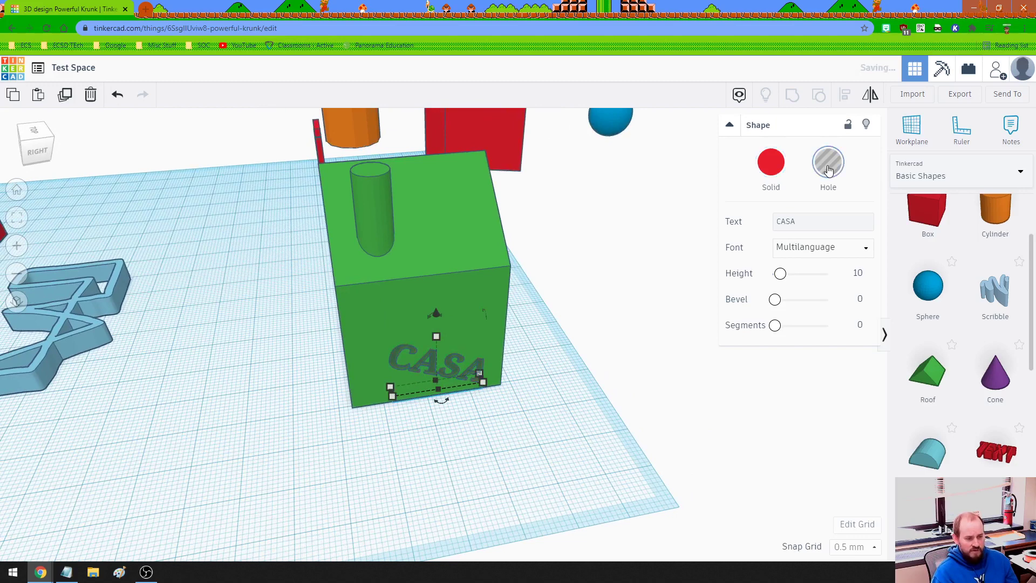
left_click(433, 353, "shift")
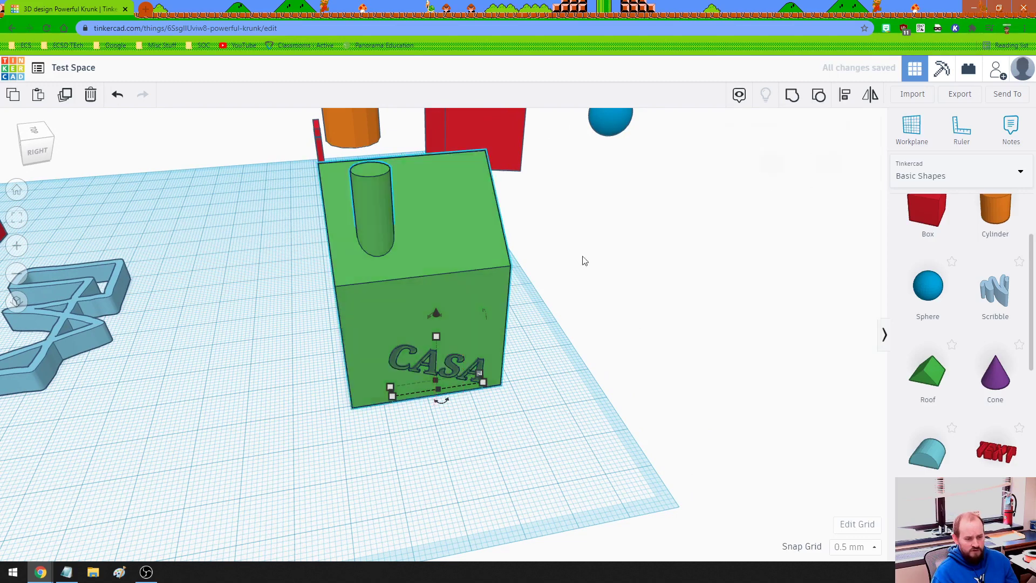
left_click(792, 98)
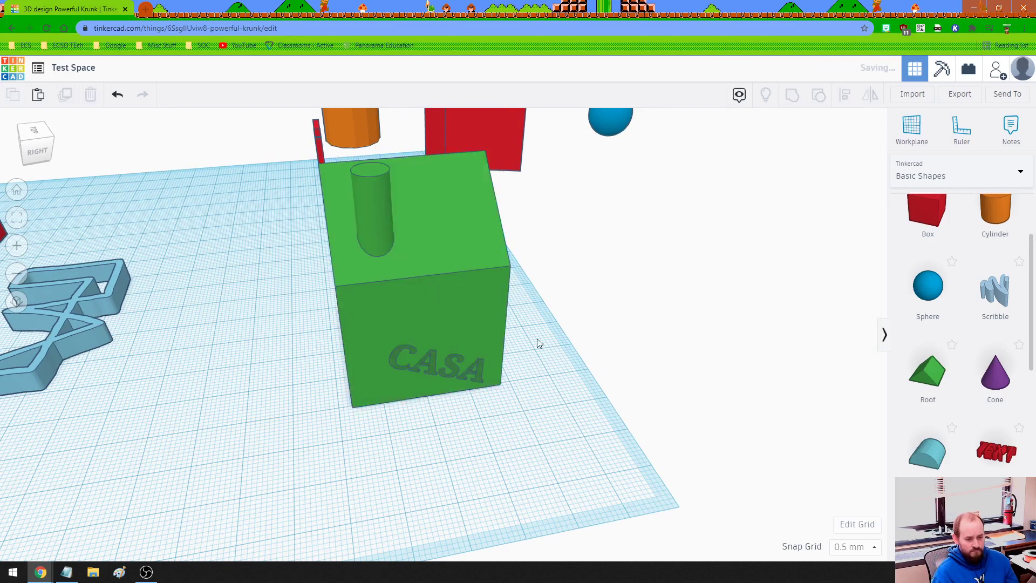
scroll(462, 398, "up", 3)
scroll(462, 398, "up", 5)
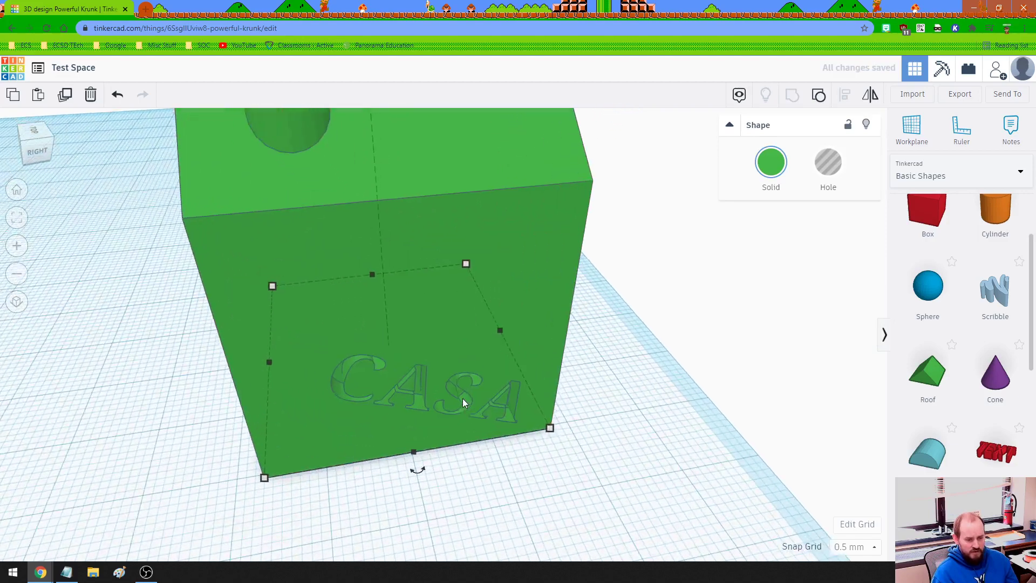
right_click_drag(462, 401, 578, 493)
scroll(600, 488, "down", 2)
right_click_drag(577, 489, 492, 425)
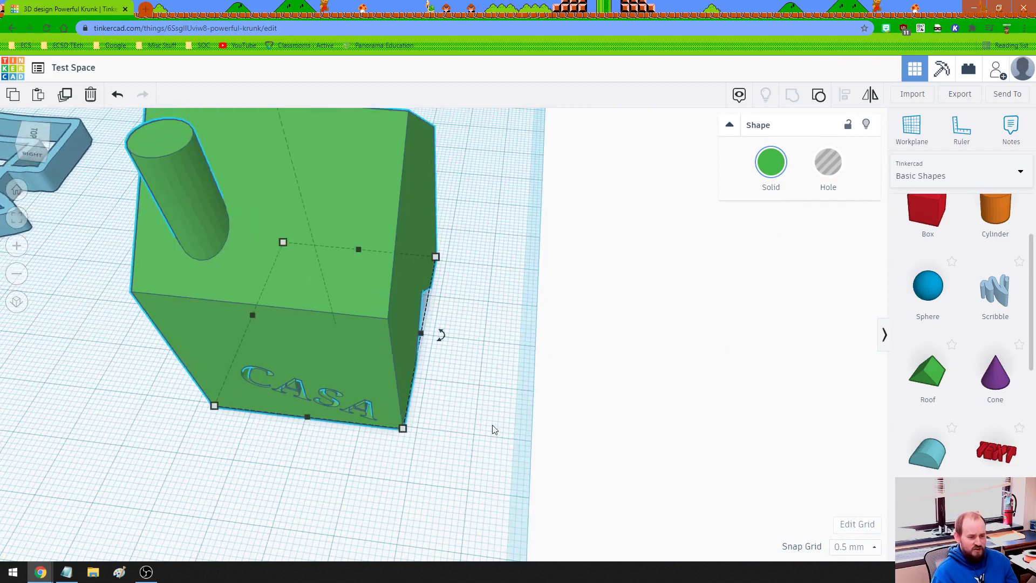
scroll(446, 335, "down", 2)
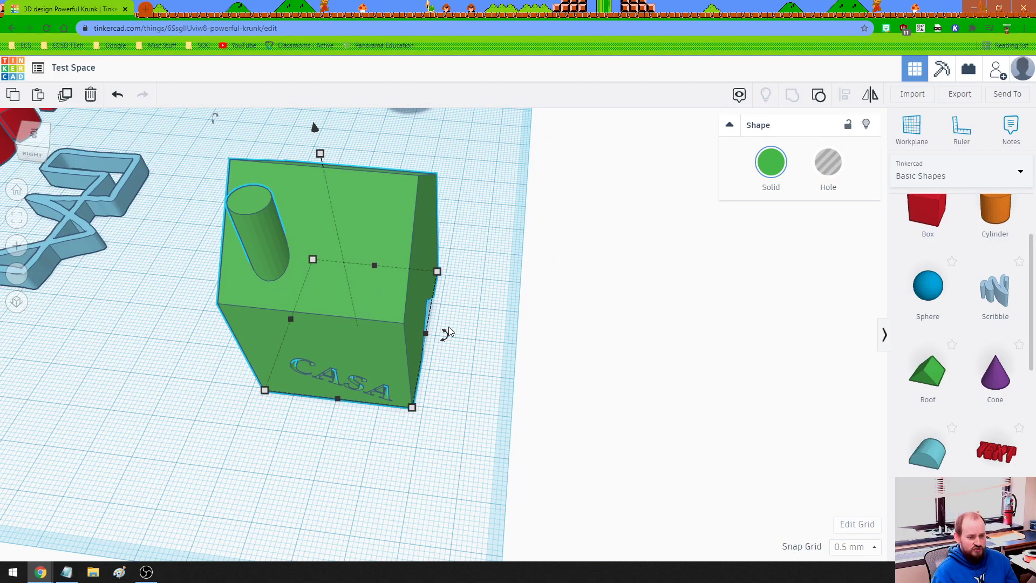
Step: Add a 20 mm sphere and sink it into the roof above the doorway, 27 mm above the workplane
scroll(448, 331, "down", 1)
left_click_drag(927, 286, 424, 181)
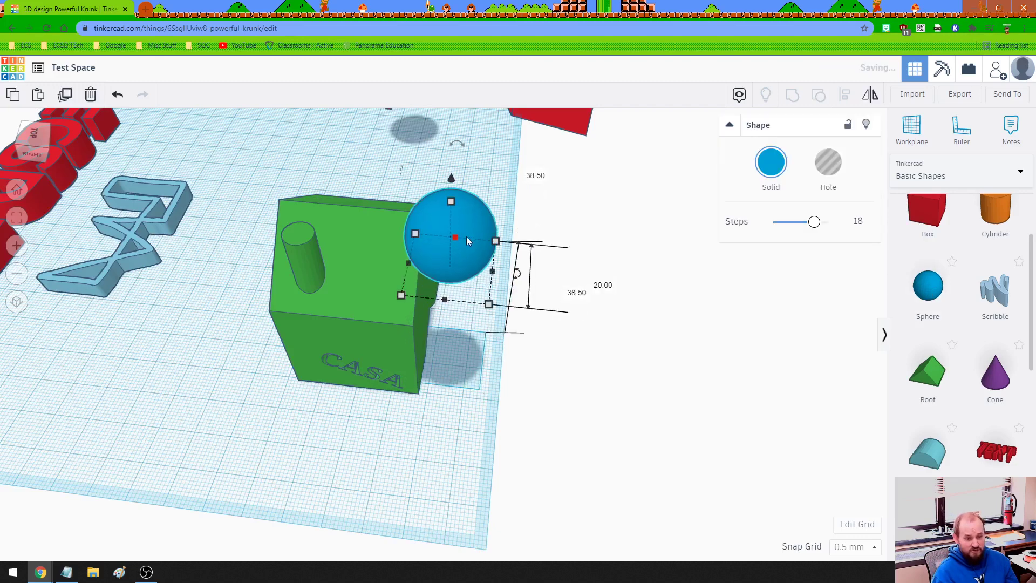
left_click_drag(466, 236, 418, 215)
right_click_drag(478, 258, 357, 163)
left_click_drag(458, 120, 461, 165)
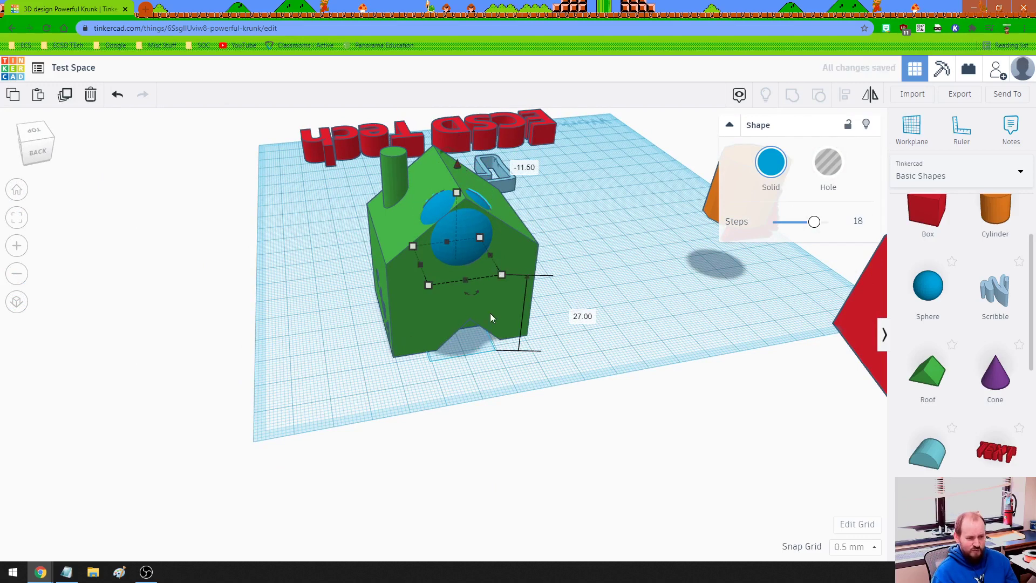
Step: Turn the sphere into a hole and group it with the house to cut round openings in the roof and gable
key("h")
right_click_drag(475, 421, 331, 430)
left_click_drag(477, 234, 475, 233)
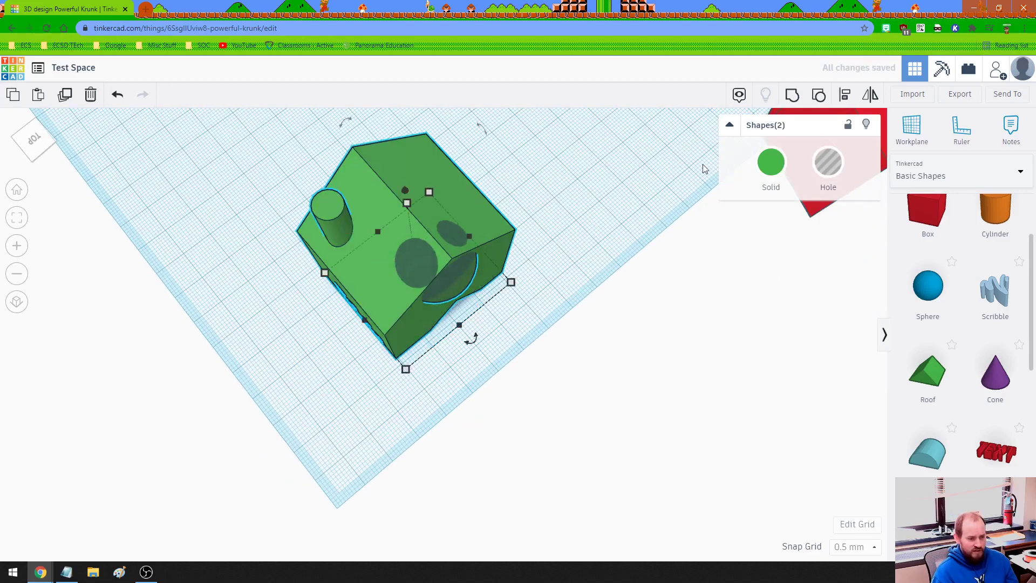
key("ctrl+g")
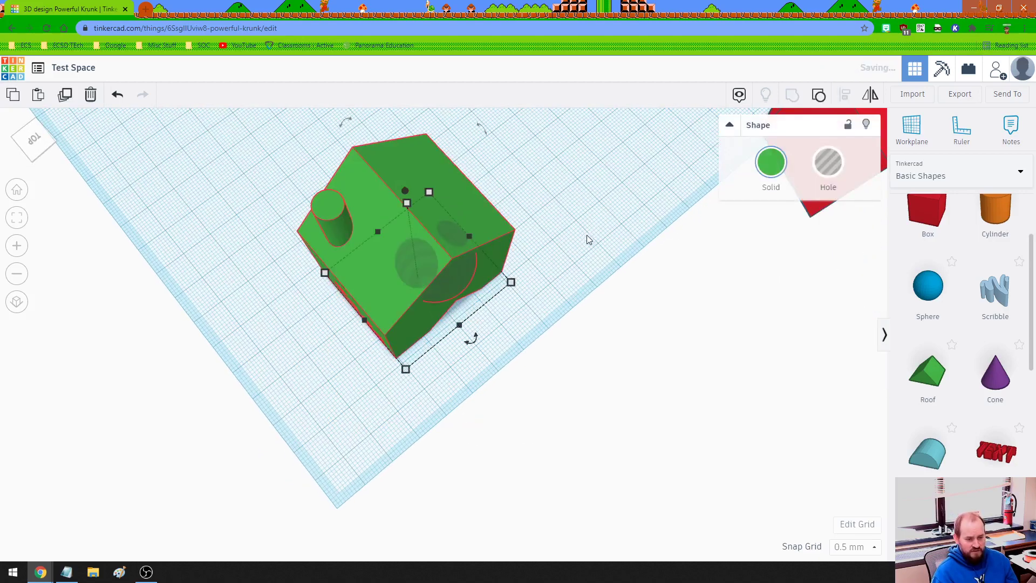
right_click_drag(587, 234, 334, 353)
left_click_drag(437, 259, 436, 255)
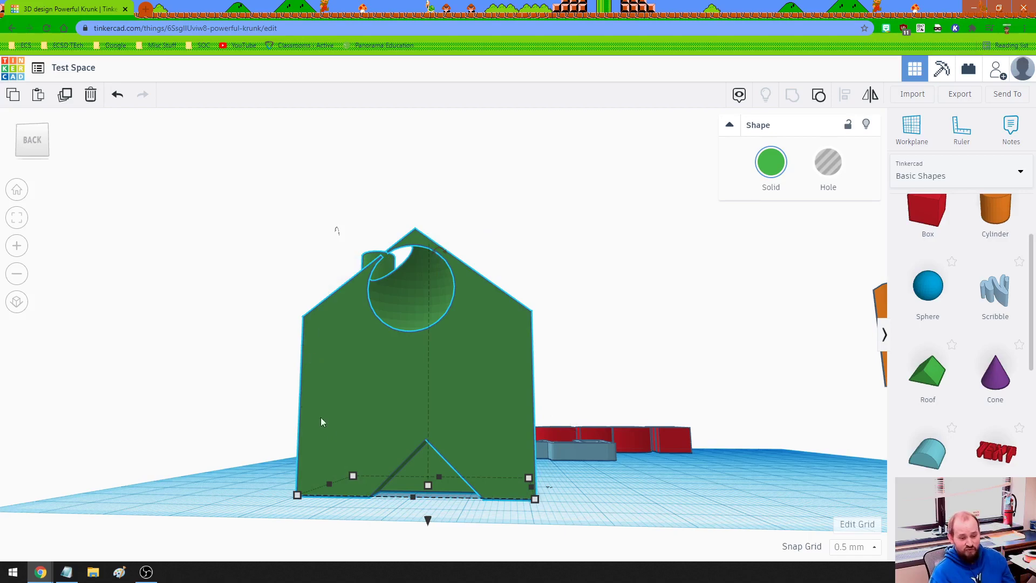
right_click_drag(233, 414, 318, 527)
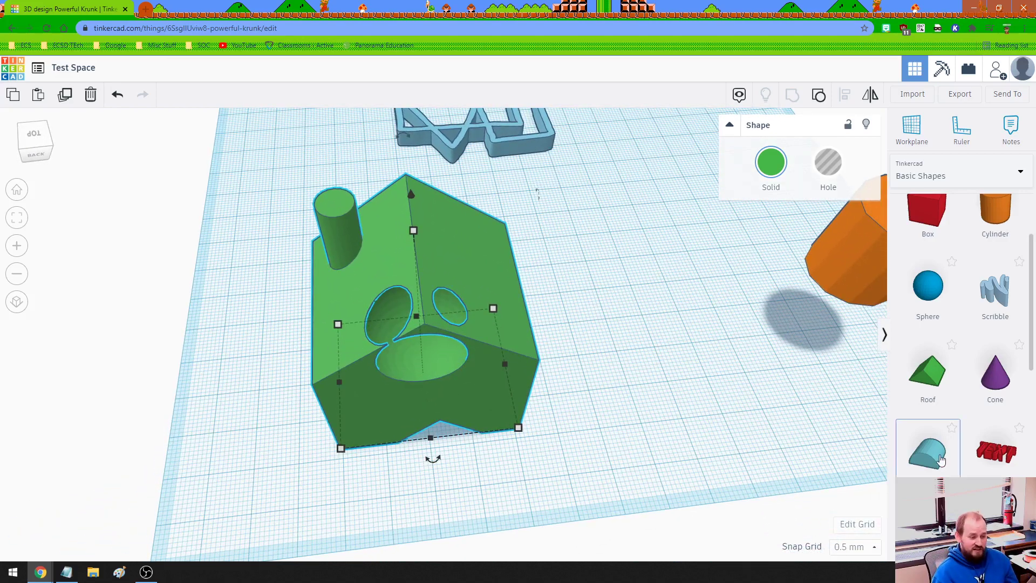
Step: Add a round roof shape at the doorway, narrow it to 5 mm and move it into the opening
left_click_drag(940, 459, 448, 406)
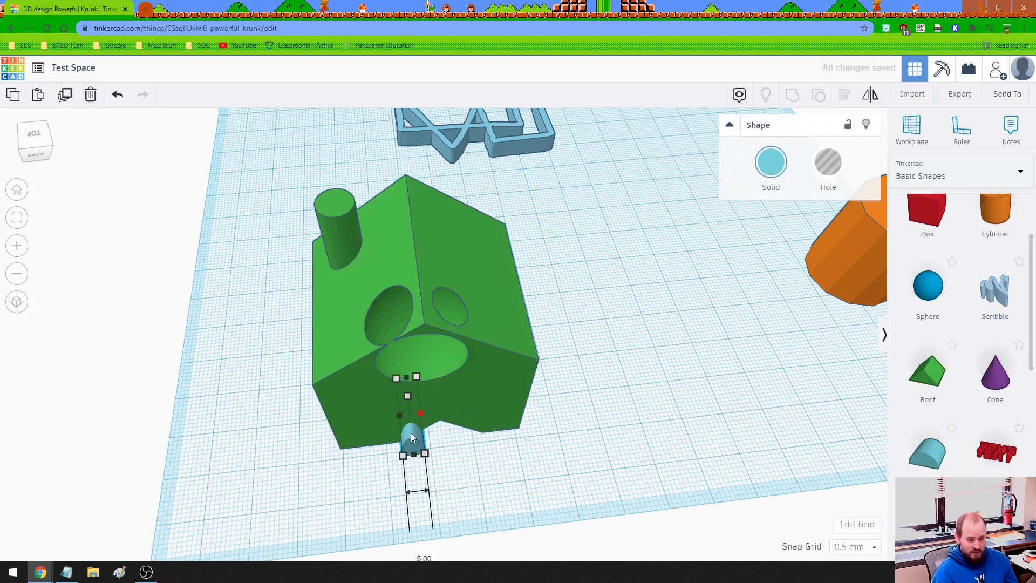
left_click_drag(410, 437, 438, 437)
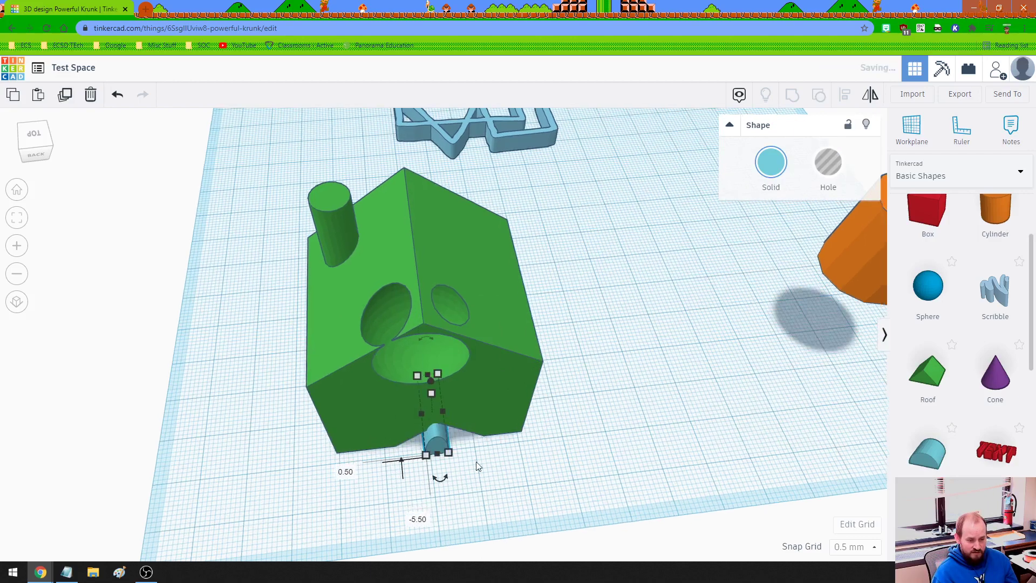
scroll(485, 431, "up", 10)
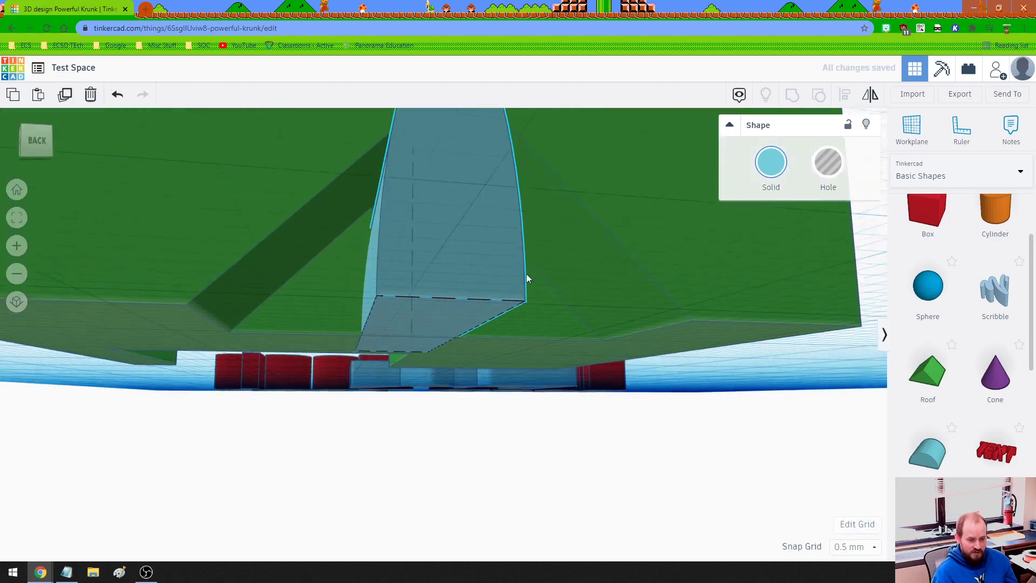
key("f")
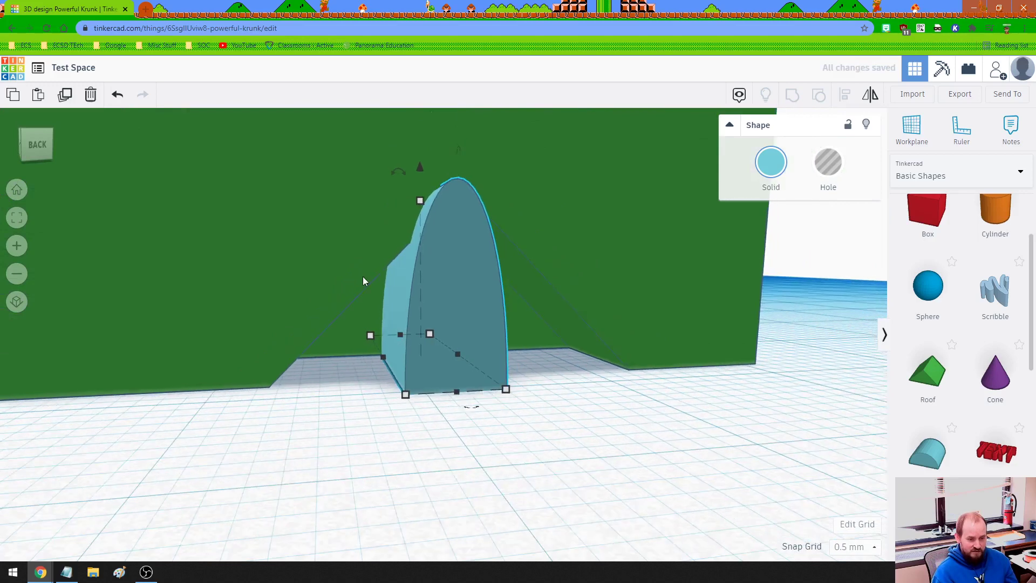
Step: Select the round roof shape together with the house and group them into one light-blue solid
left_click_drag(324, 435, 434, 284)
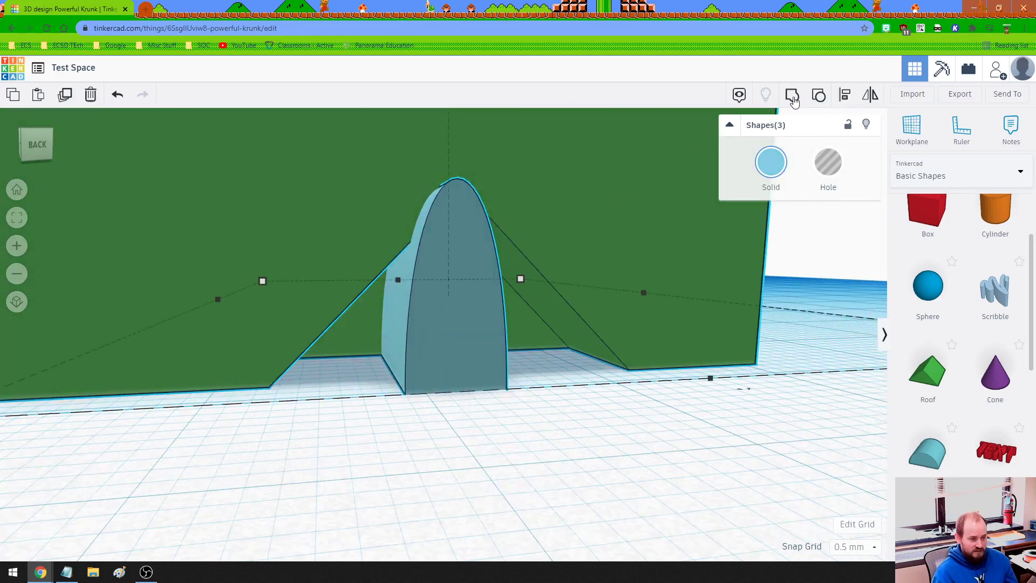
left_click(770, 162)
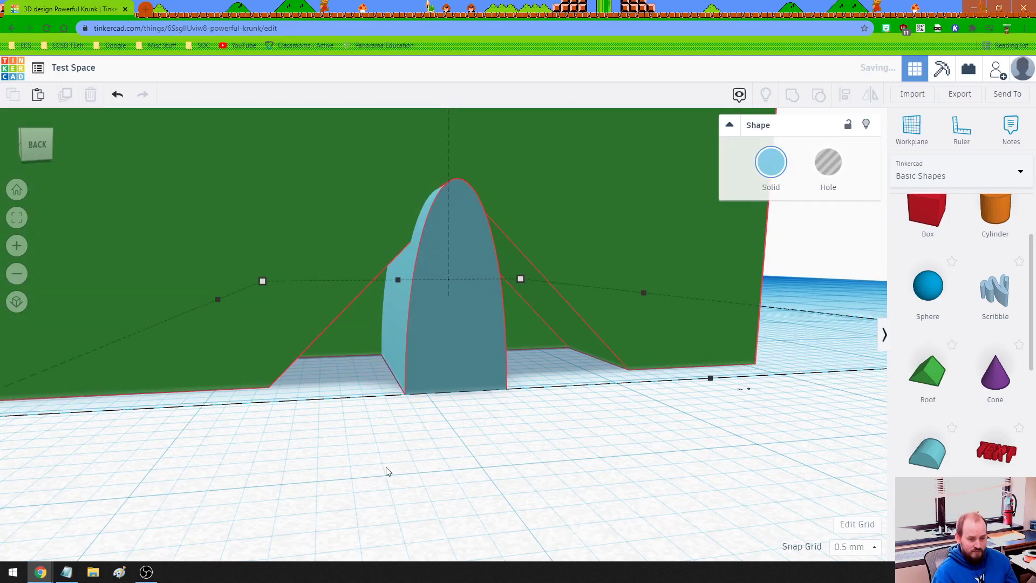
left_click(348, 469)
right_click_drag(348, 469, 713, 376)
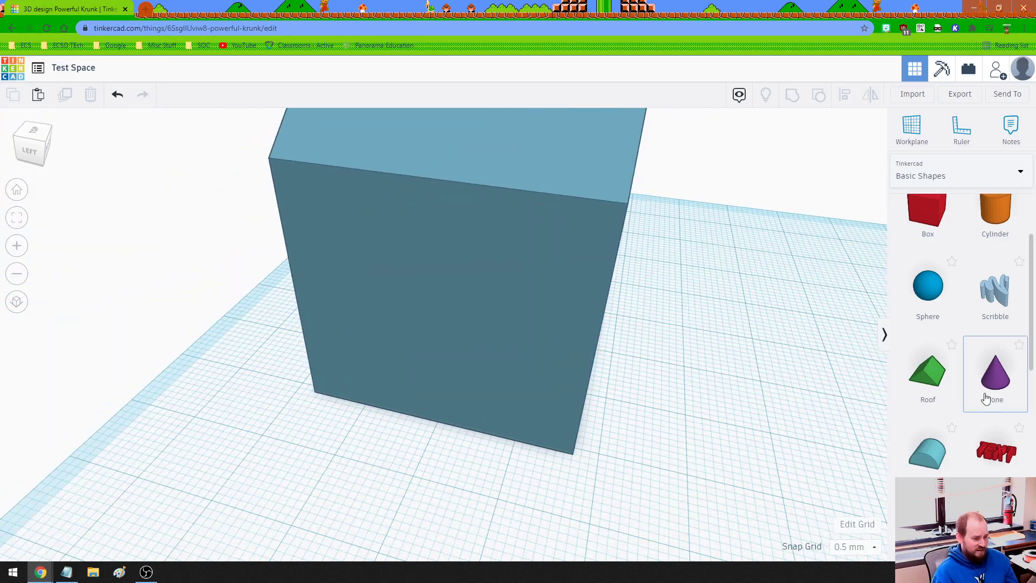
Step: Add the thick yellow star, rotate it upright and position it against the house's blank side wall, opposite the CASA text
scroll(981, 389, "down", 7)
scroll(972, 390, "down", 3)
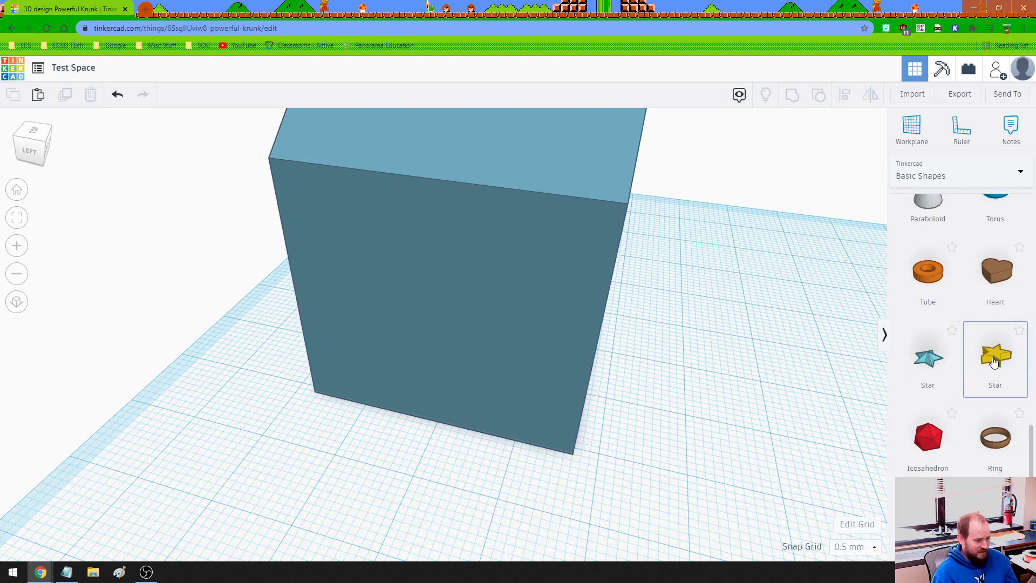
left_click_drag(994, 361, 380, 450)
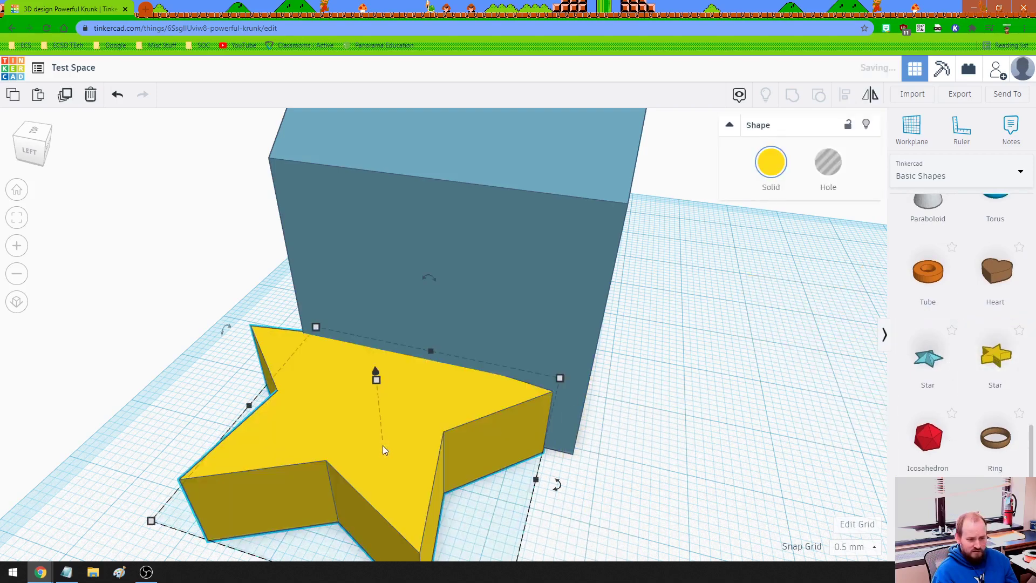
right_click_drag(500, 432, 624, 396)
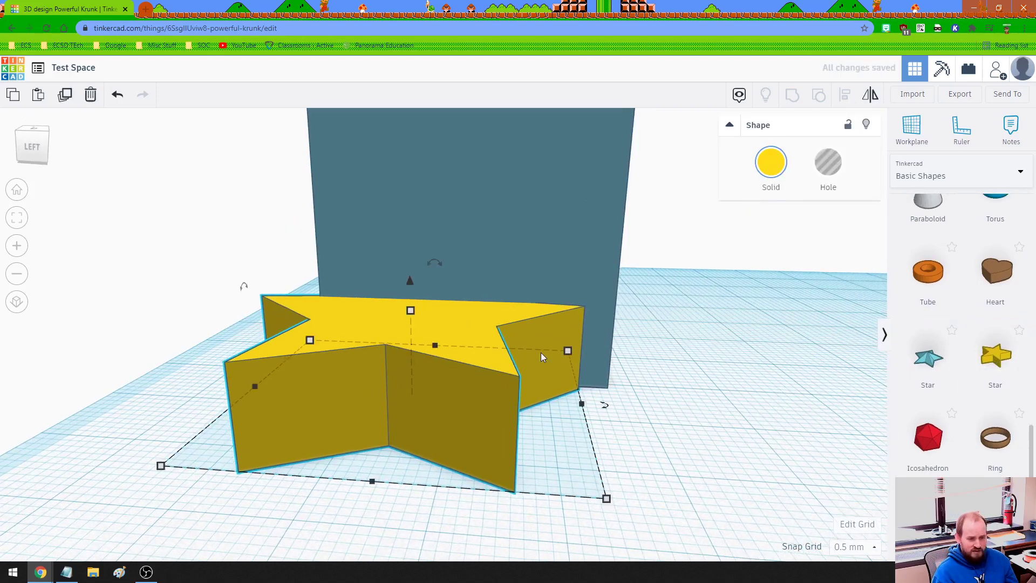
left_click_drag(244, 291, 226, 368)
left_click_drag(446, 358, 503, 345)
scroll(463, 200, "down", 2)
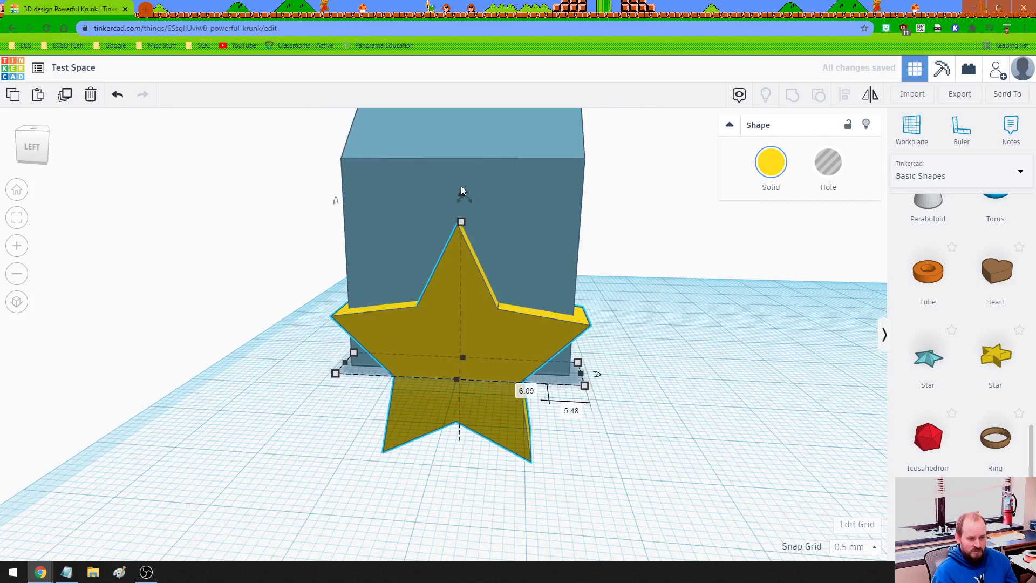
Step: Scale the upright star down to about 29 mm wide, centre it on the side wall and raise it
left_click_drag(461, 191, 462, 146)
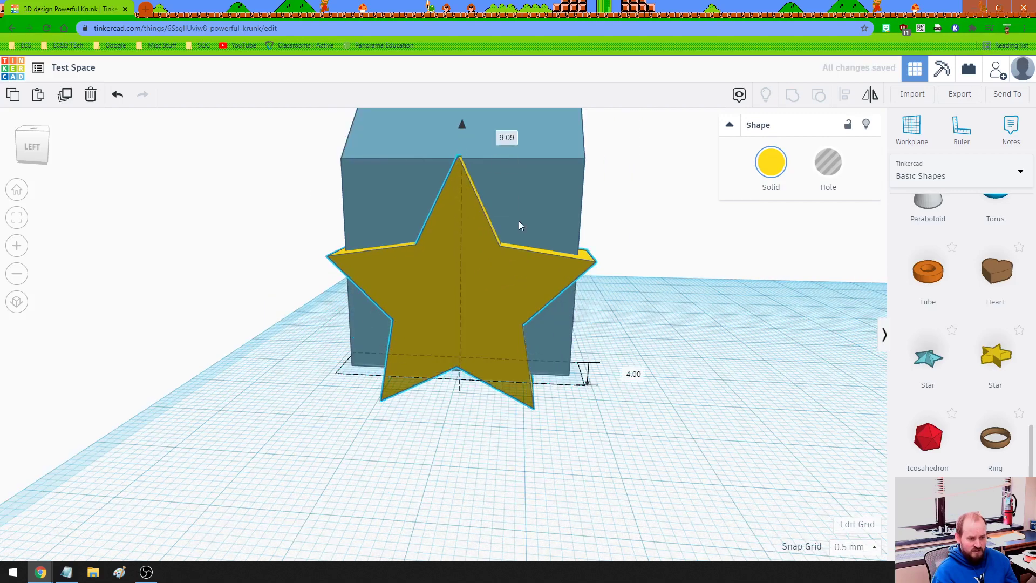
left_click_drag(580, 390, 523, 361)
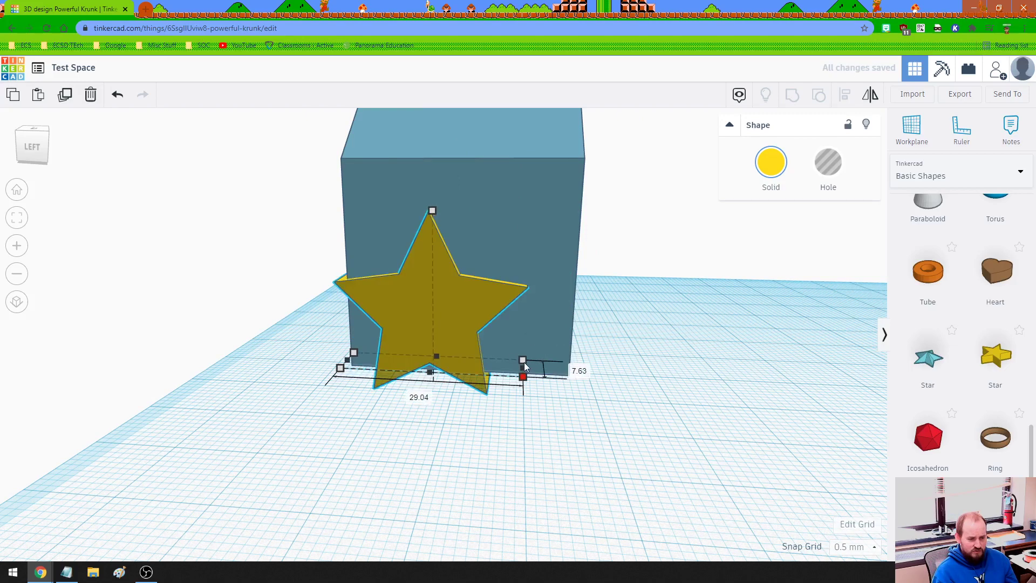
left_click_drag(469, 313, 498, 314)
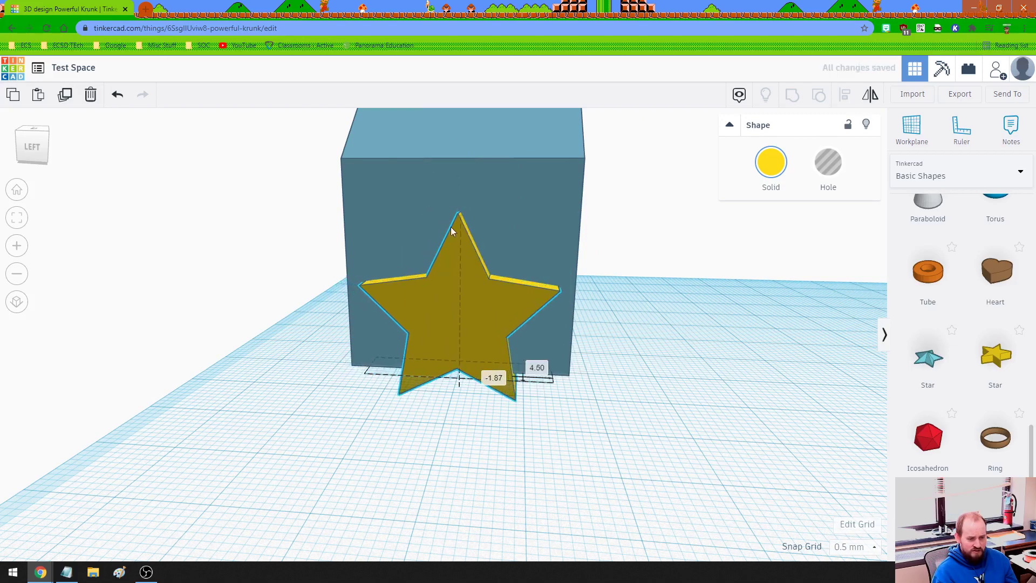
left_click_drag(460, 180, 459, 144)
Step: Stretch the star to 61 mm so it passes through both side walls, and turn it into a hole
right_click_drag(619, 284, 400, 355)
left_click_drag(390, 351, 624, 286)
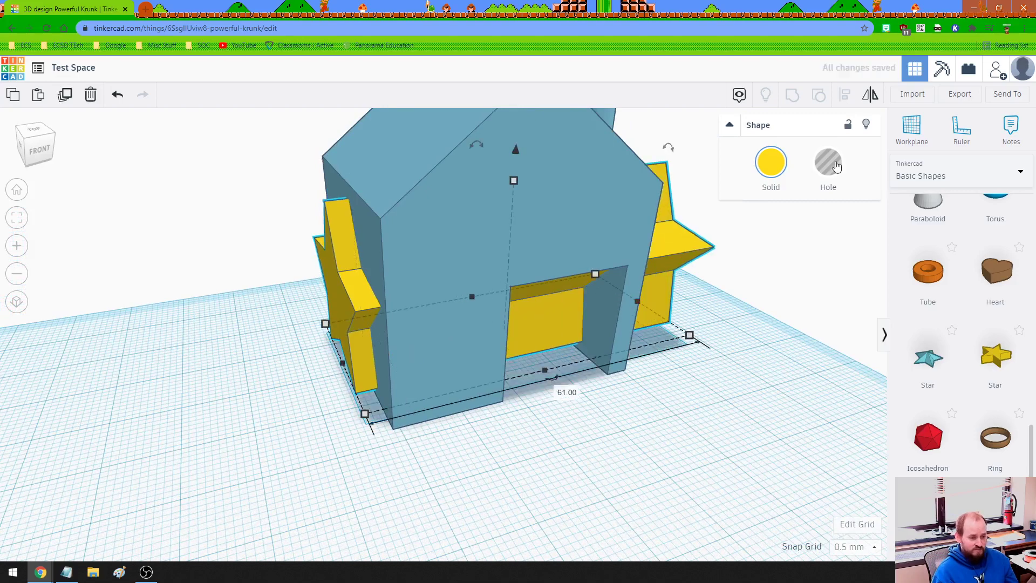
key("h")
right_click_drag(523, 488, 401, 469)
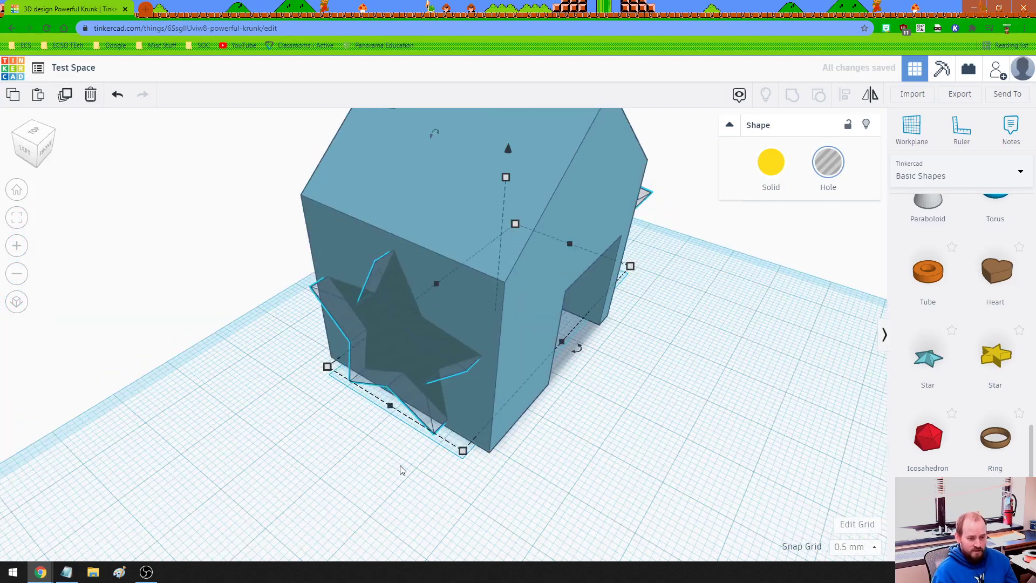
Step: Try grouping the star hole with the house to cut through both side walls, and ungroup the result
left_click_drag(453, 374, 455, 373)
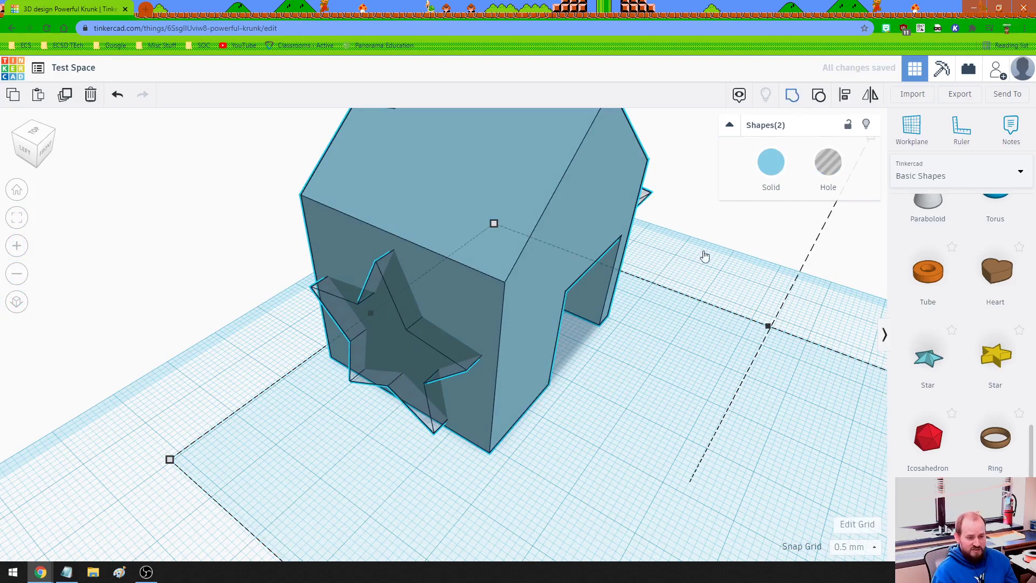
key("ctrl+g")
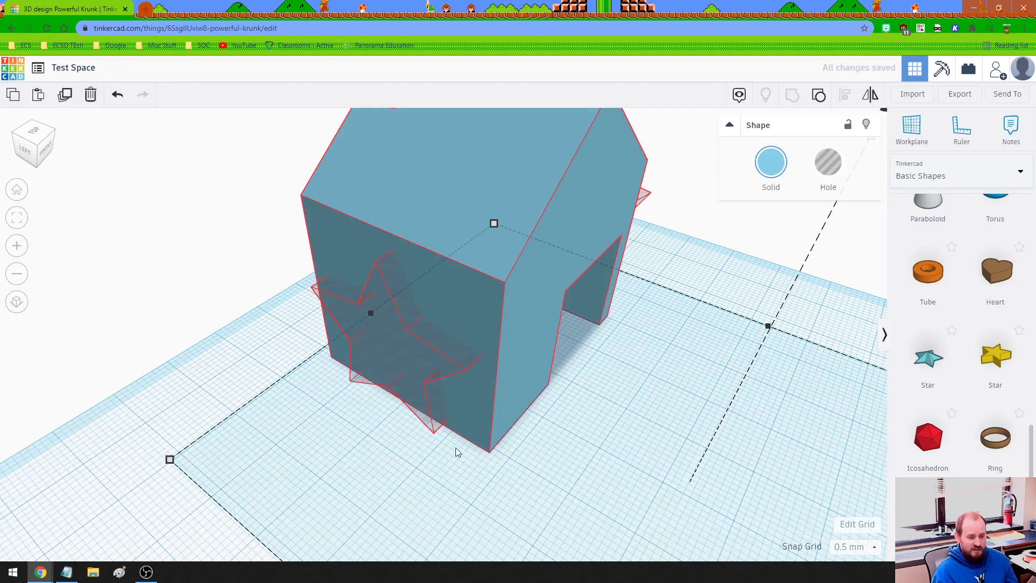
right_click_drag(252, 392, 552, 354)
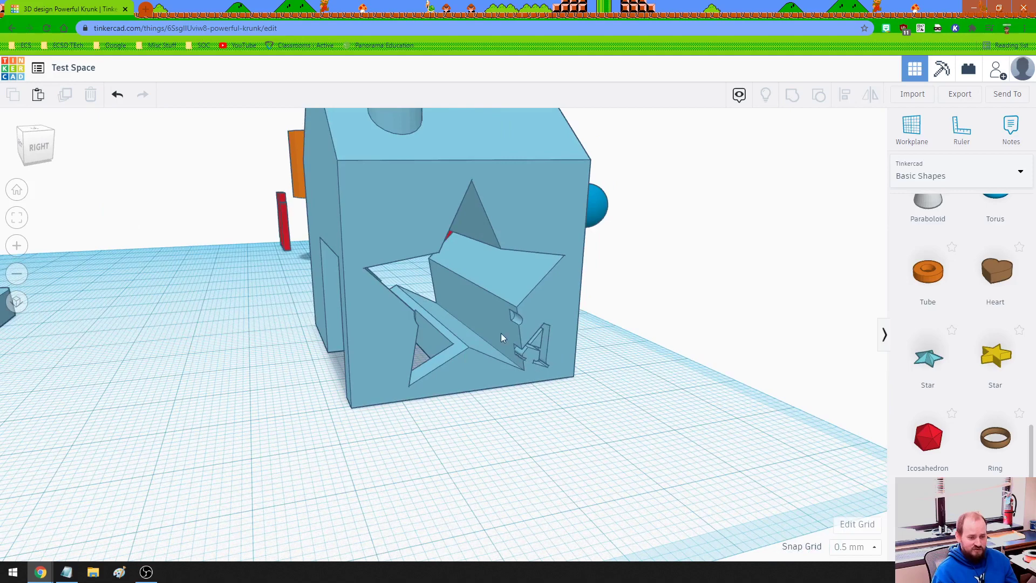
left_click(565, 316)
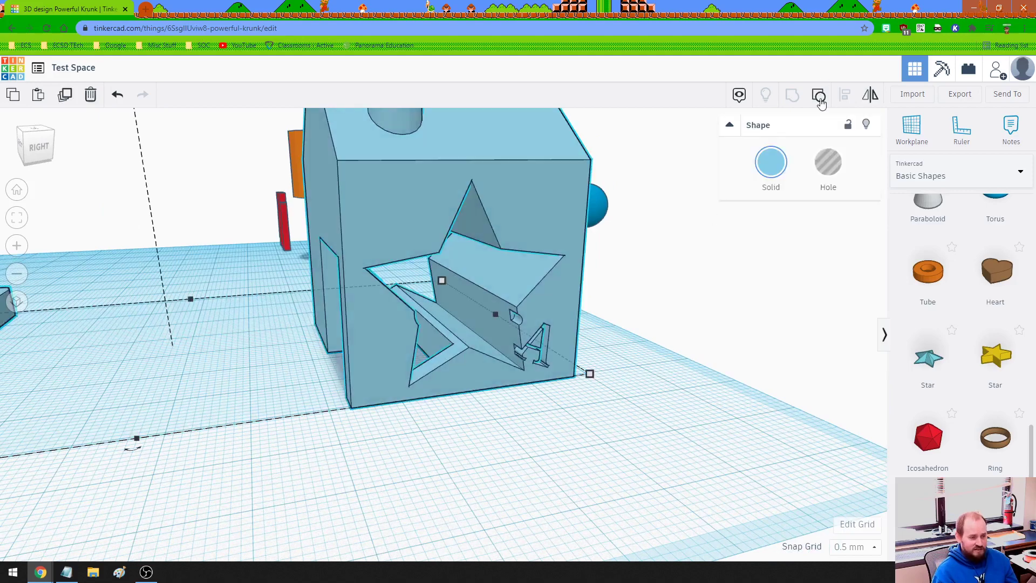
key("ctrl+shift+g")
left_click(658, 370)
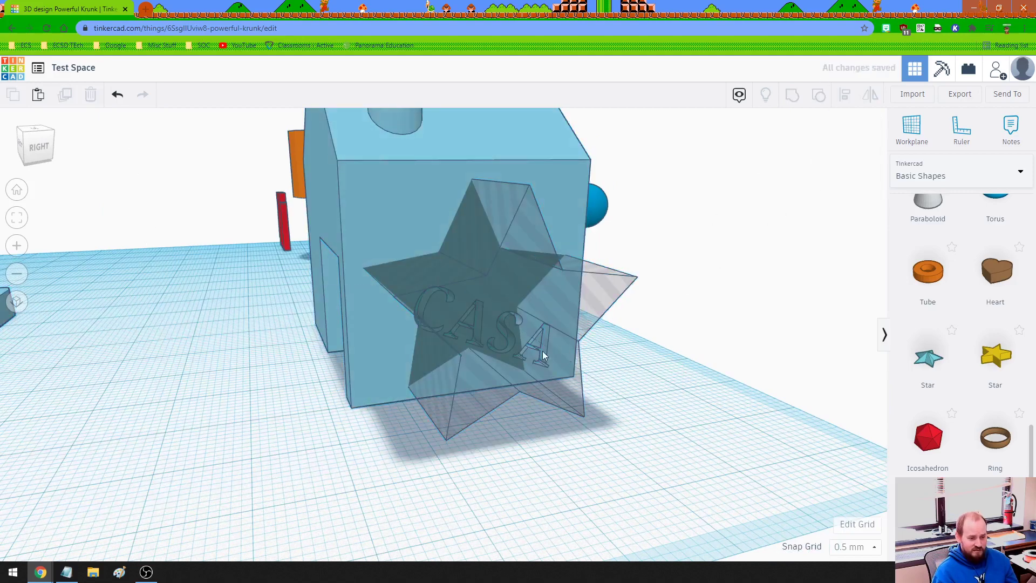
Step: Raise the star hole to 14 mm above the workplane and group it with the house to cut the walls and roof
left_click(579, 313)
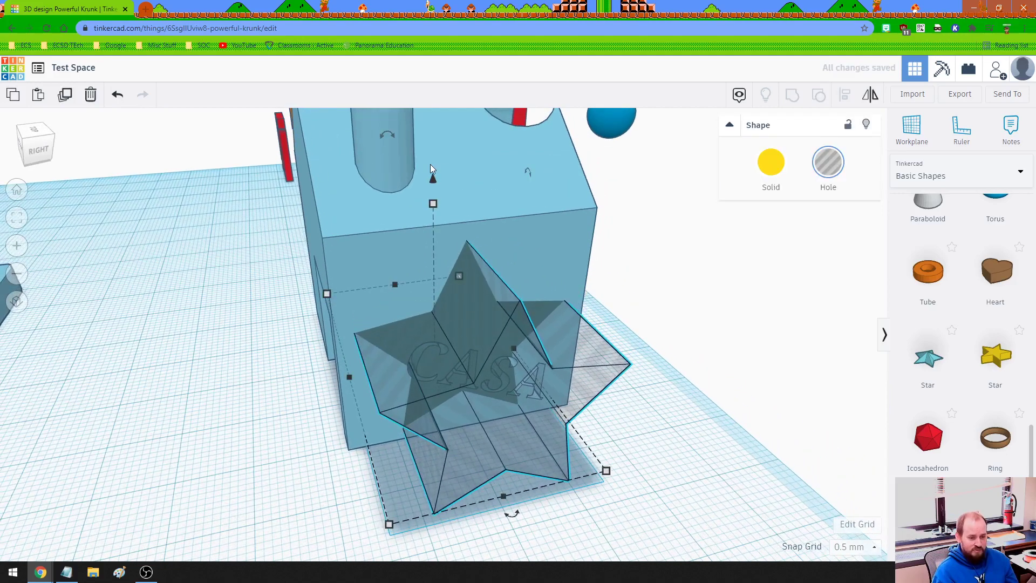
left_click_drag(432, 130, 430, 88)
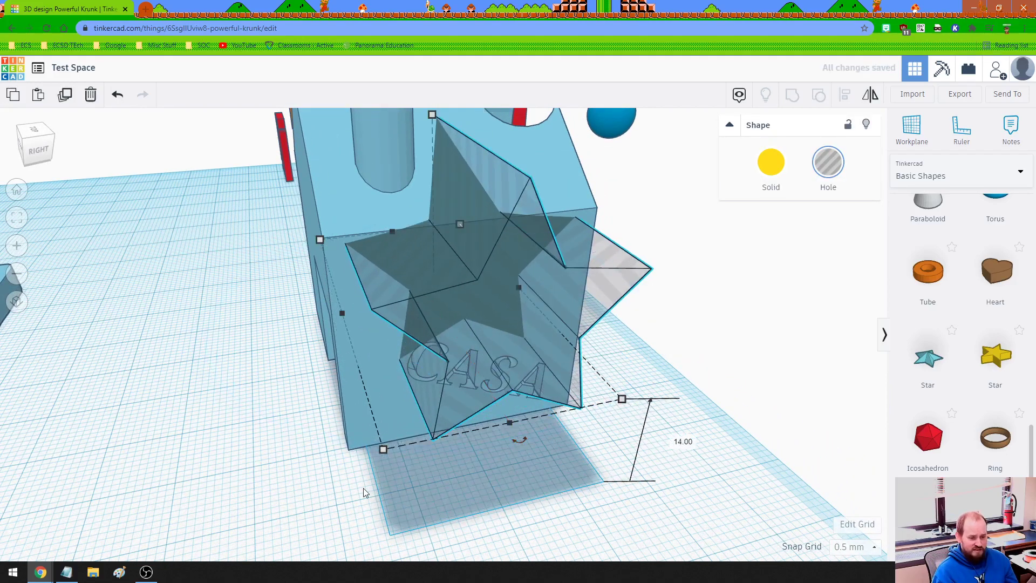
left_click(475, 399, "shift")
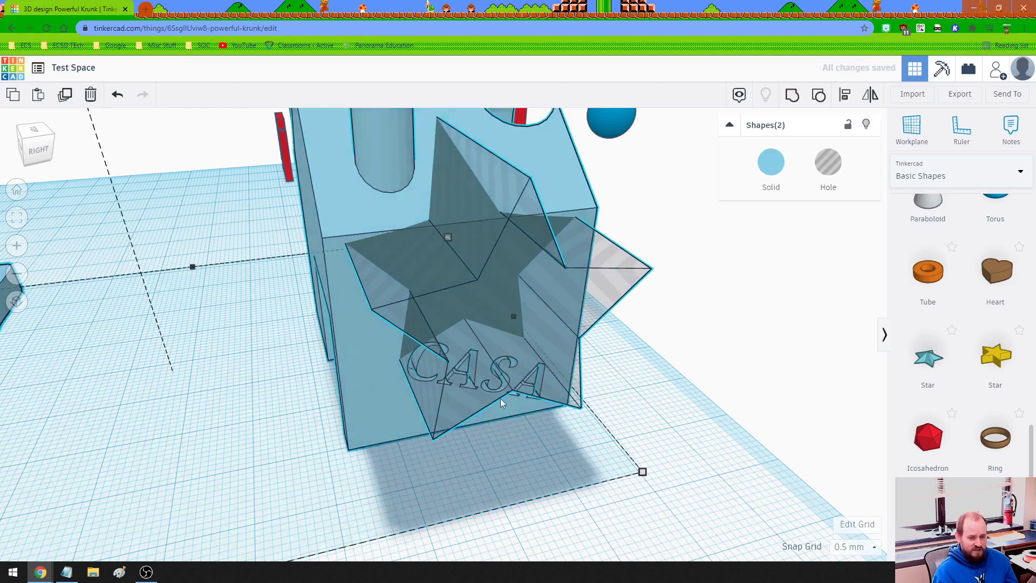
left_click(733, 432)
right_click_drag(559, 446, 678, 391)
right_click_drag(661, 449, 568, 251)
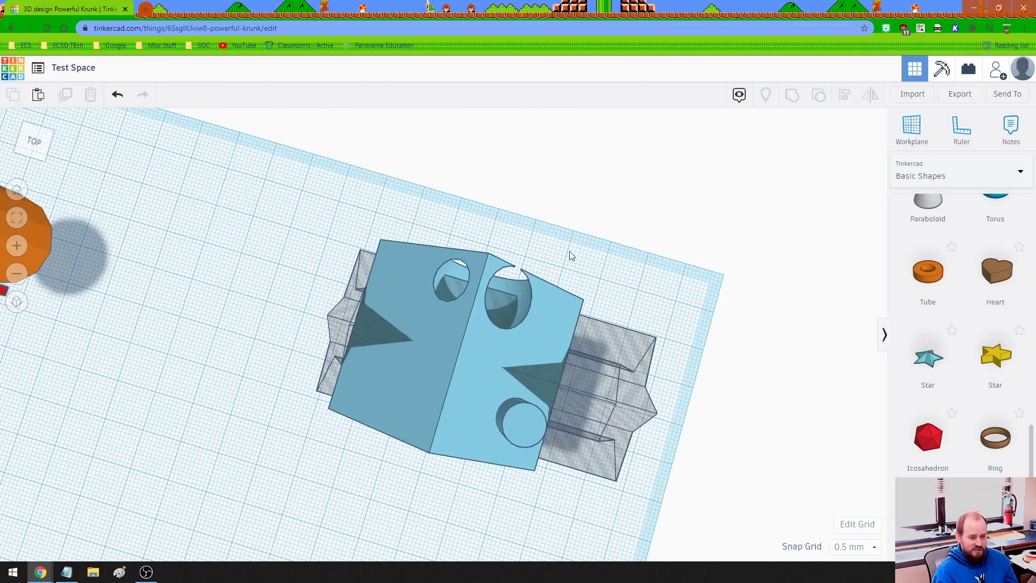
left_click_drag(509, 353, 509, 353)
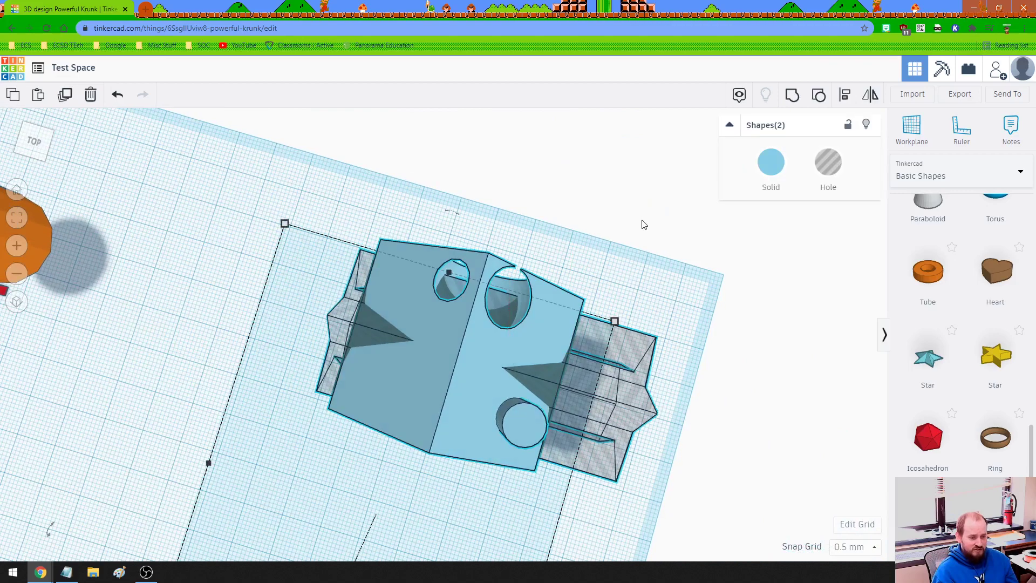
key("ctrl+g")
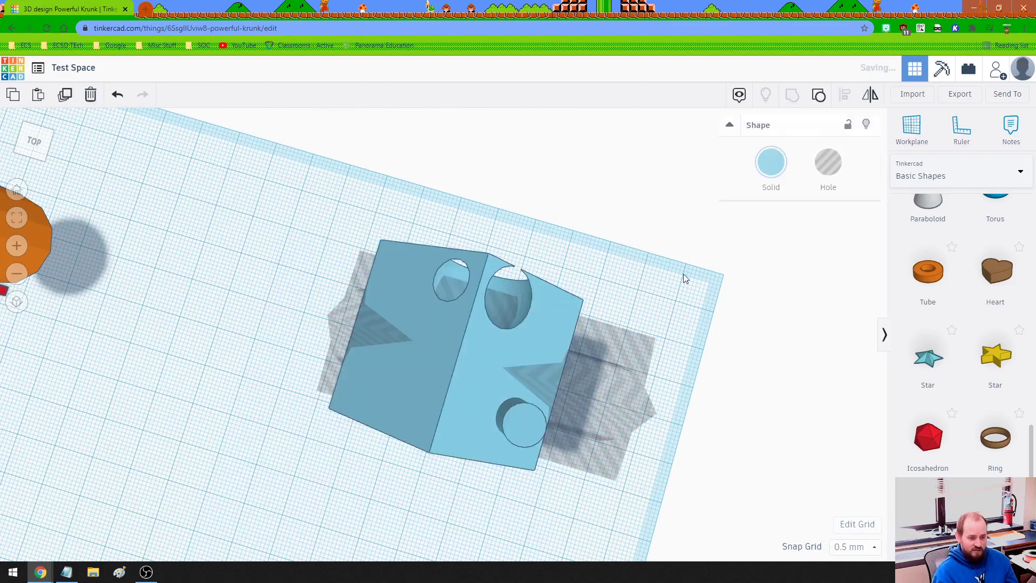
Step: Examine the star-shaped cut from below, through the doorway and from the CASA side of the house
right_click_drag(681, 316, 744, 358)
left_click(521, 417)
scroll(746, 356, "up", 5)
scroll(512, 309, "down", 5)
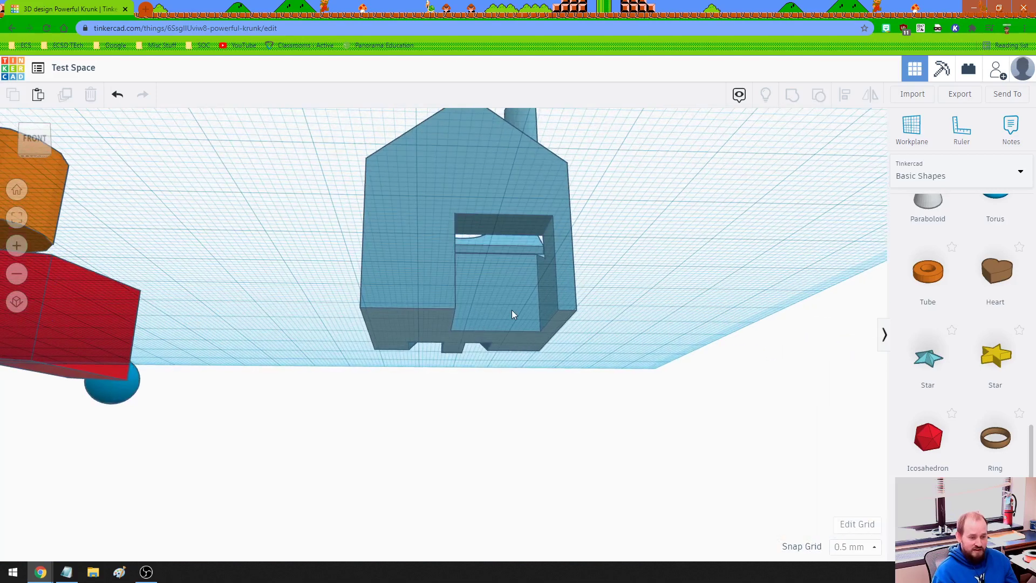
scroll(499, 282, "up", 4)
scroll(342, 364, "down", 1)
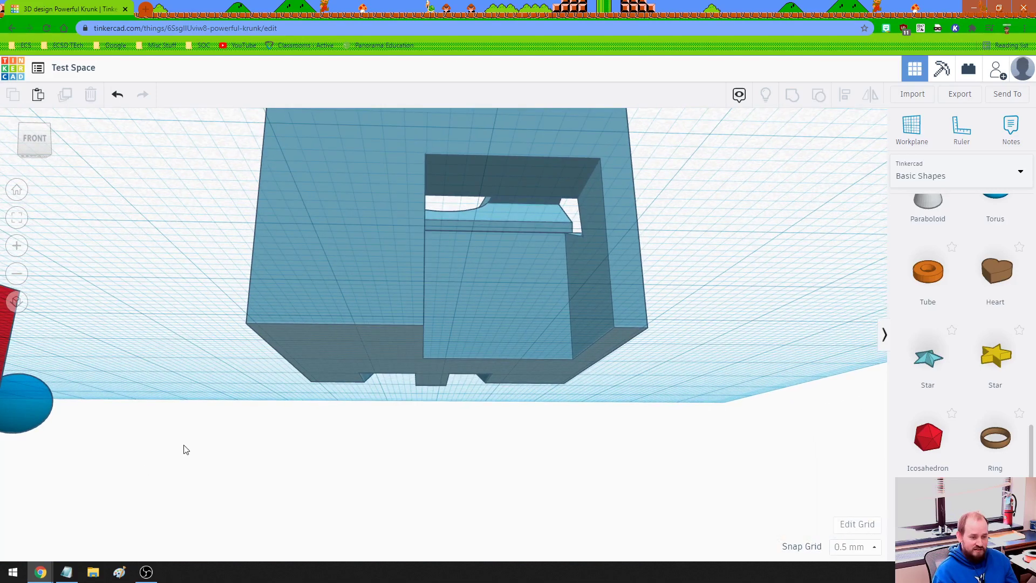
scroll(493, 323, "up", 1)
scroll(552, 287, "up", 8)
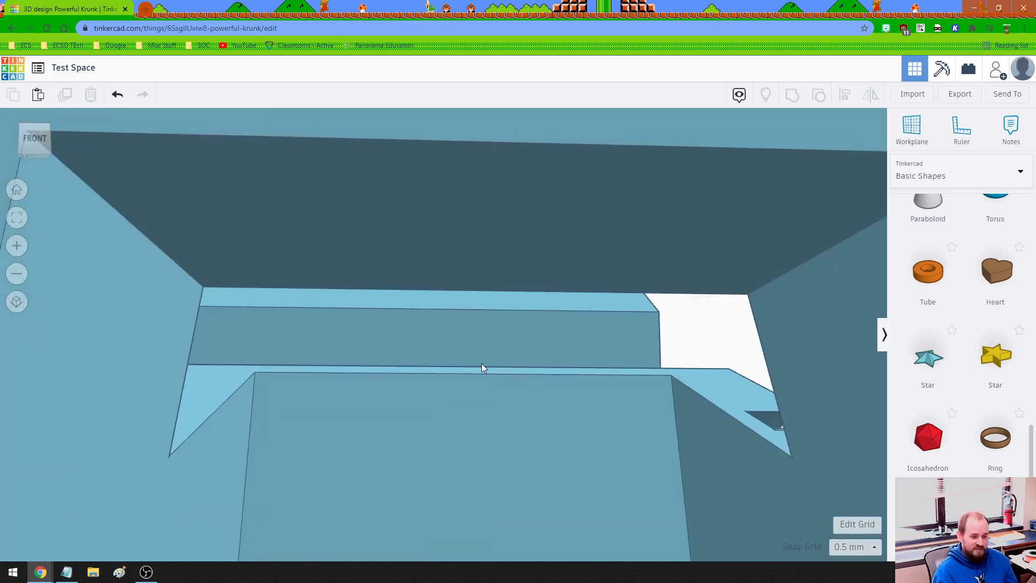
scroll(482, 369, "up", 4)
scroll(481, 364, "up", 2)
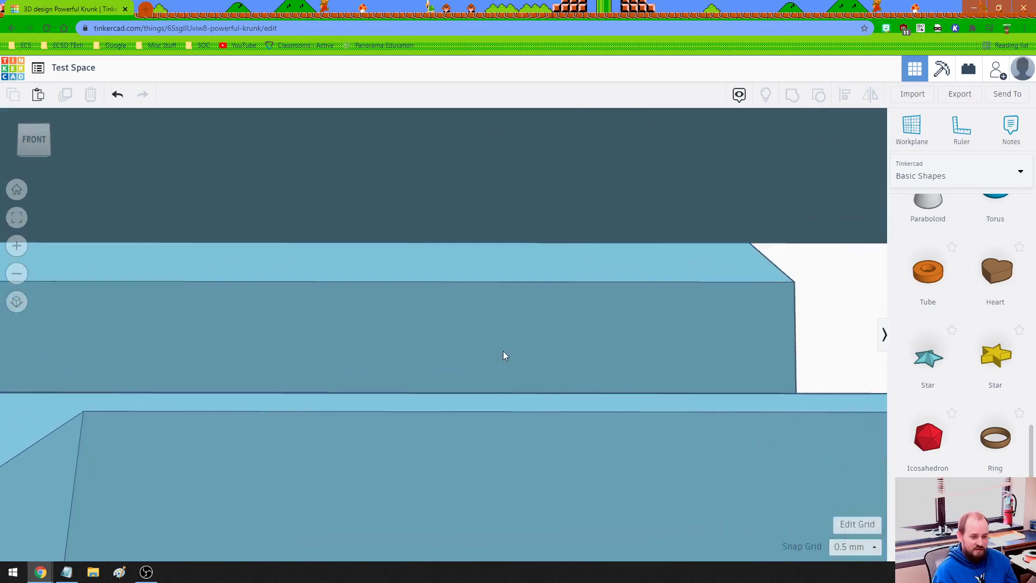
right_click_drag(503, 350, 338, 391)
scroll(338, 395, "down", 6)
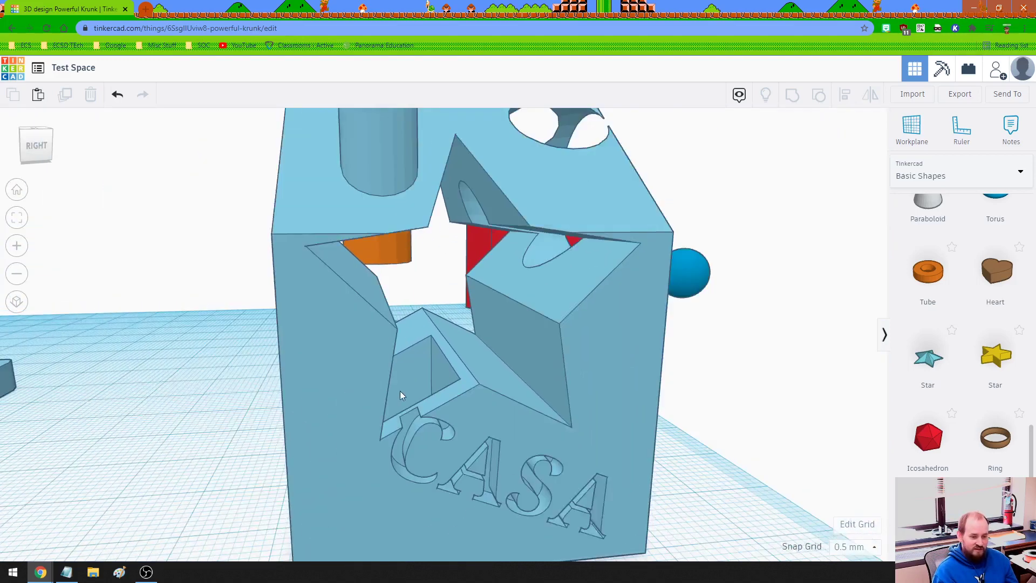
scroll(399, 390, "down", 3)
right_click_drag(400, 391, 433, 383)
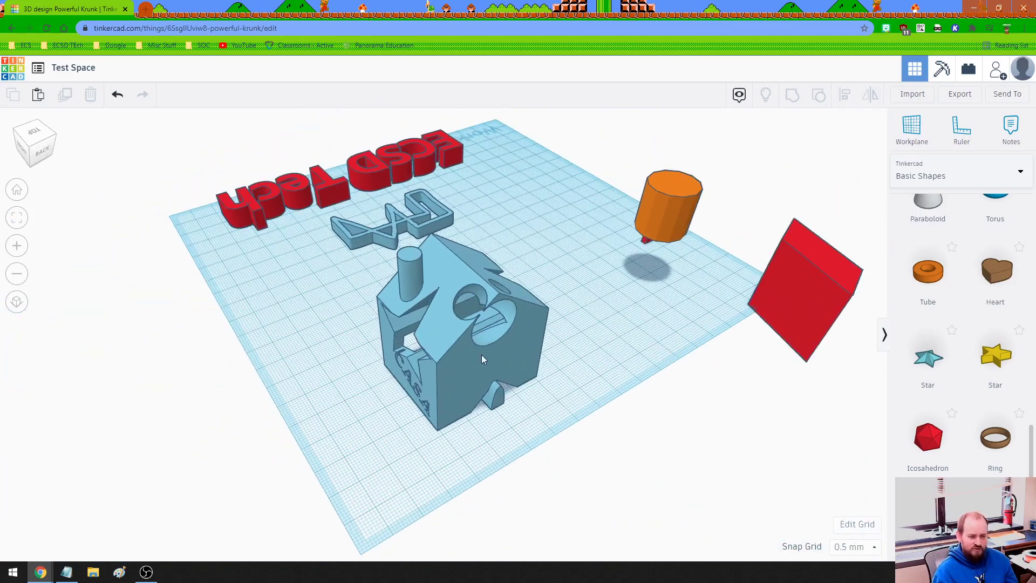
Step: Add a tube overlapping the house, resize it to 59 by 62.5 mm and make it about 48 mm tall
right_click_drag(481, 354, 584, 366)
scroll(420, 458, "up", 3)
scroll(387, 409, "up", 2)
scroll(584, 366, "up", 2)
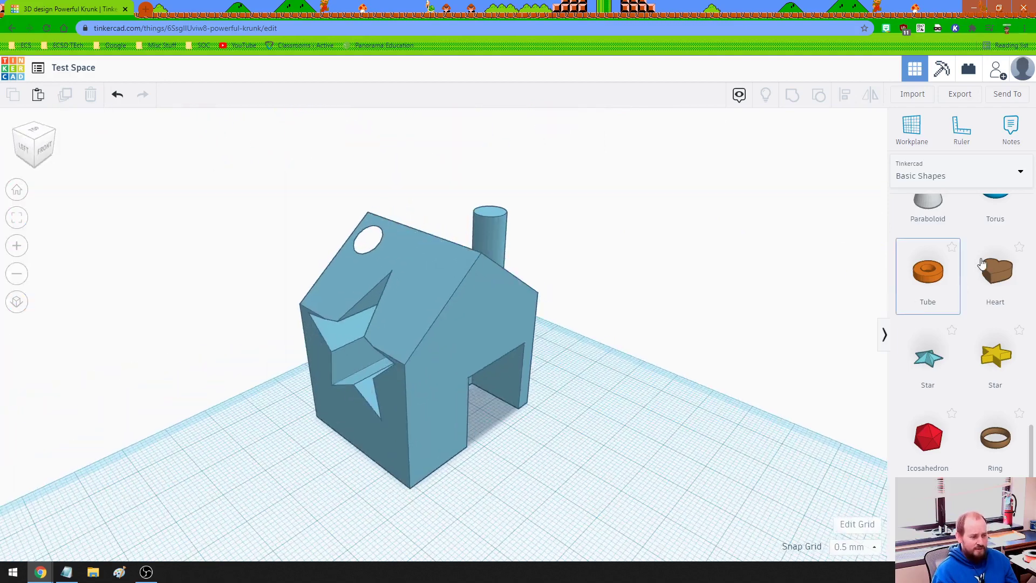
left_click_drag(628, 367, 641, 404)
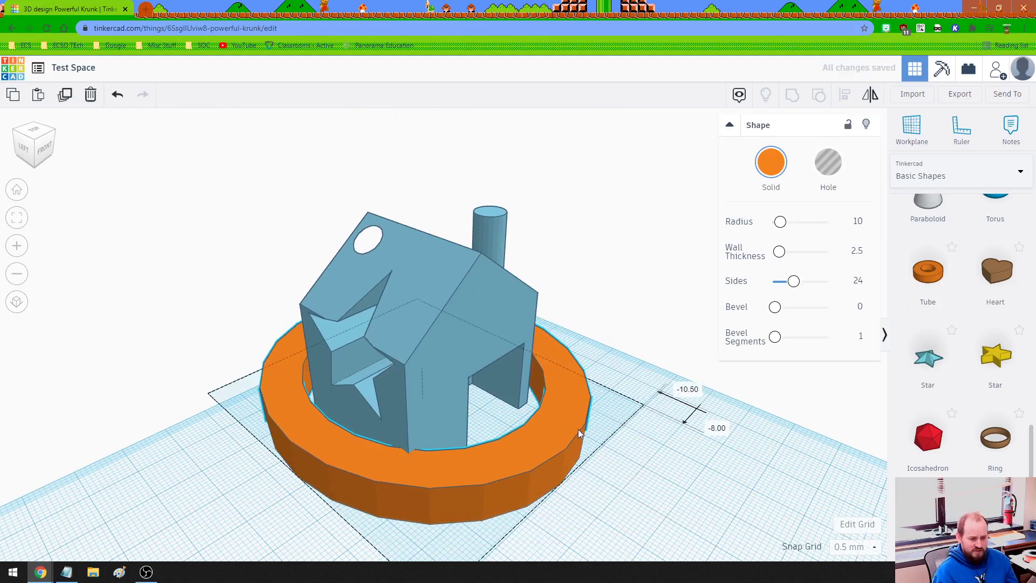
mouse_move(578, 429)
left_mouse_down()
mouse_move(559, 433)
mouse_move(578, 439)
left_mouse_up()
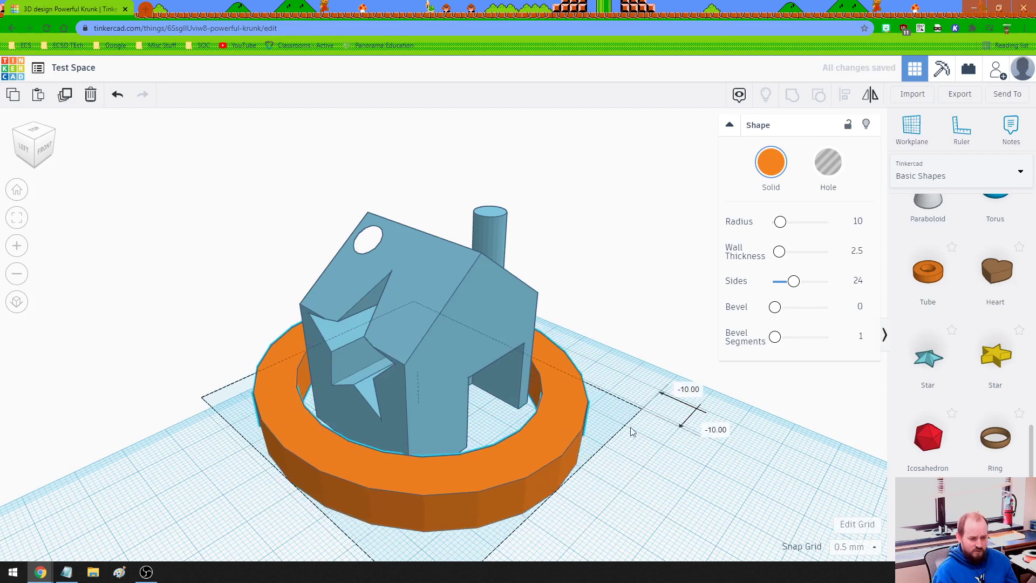
left_click_drag(640, 409, 526, 404)
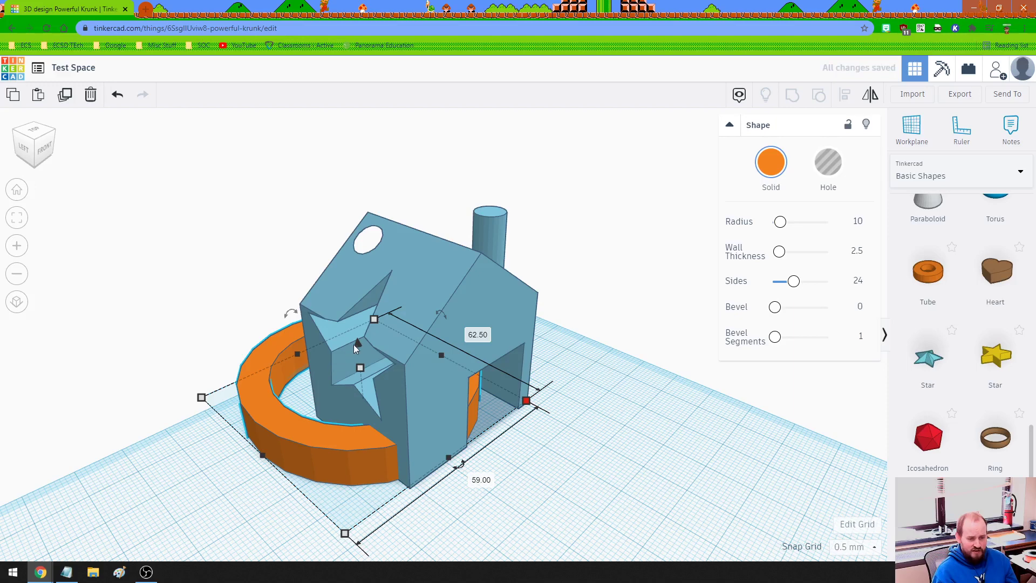
left_click_drag(357, 345, 355, 233)
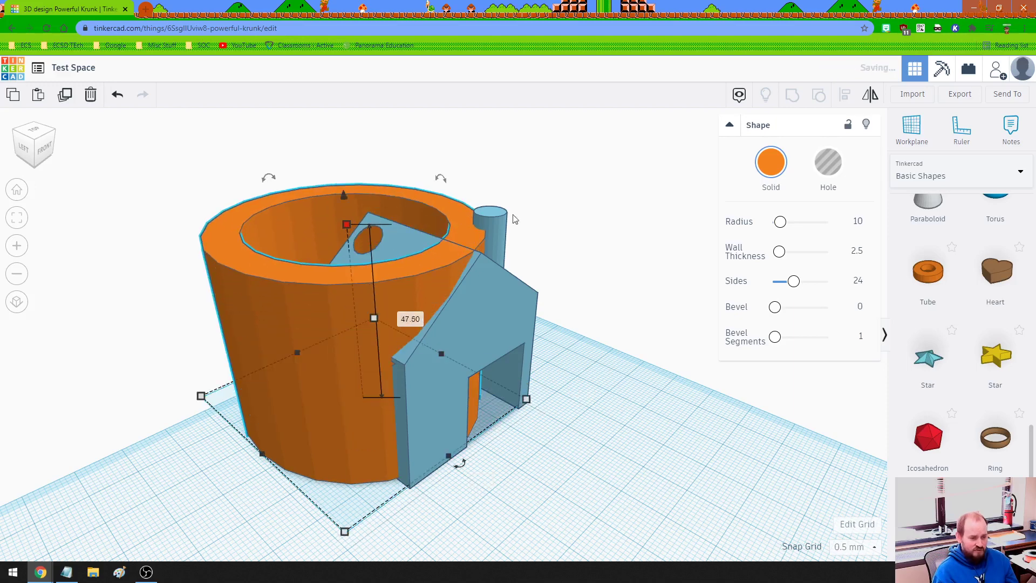
Step: Turn the tube into a hole and group it with the house to cut a curved channel through it
left_click(819, 164)
right_click_drag(605, 388, 451, 270)
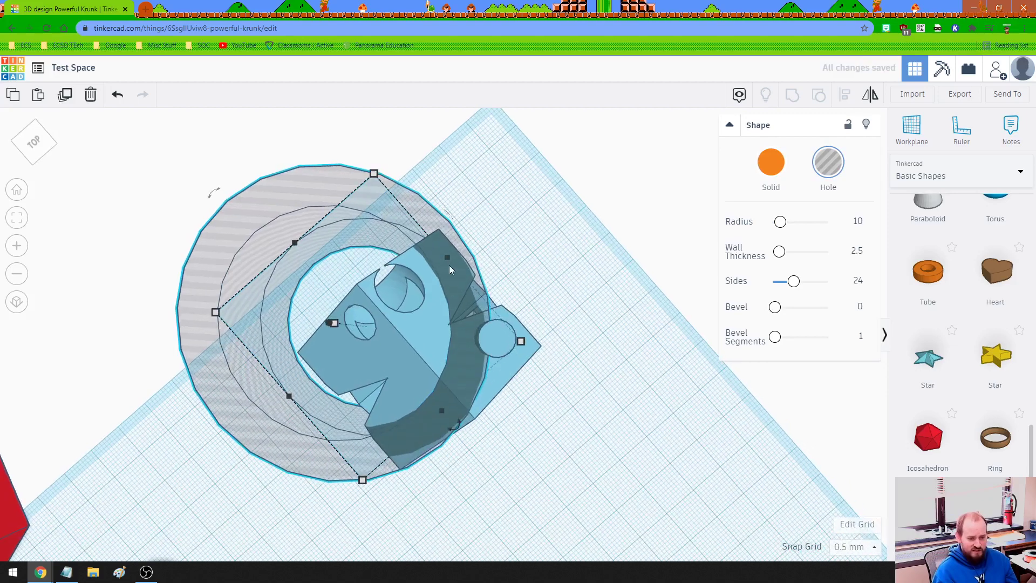
left_click(372, 322, "shift")
key("ctrl+g")
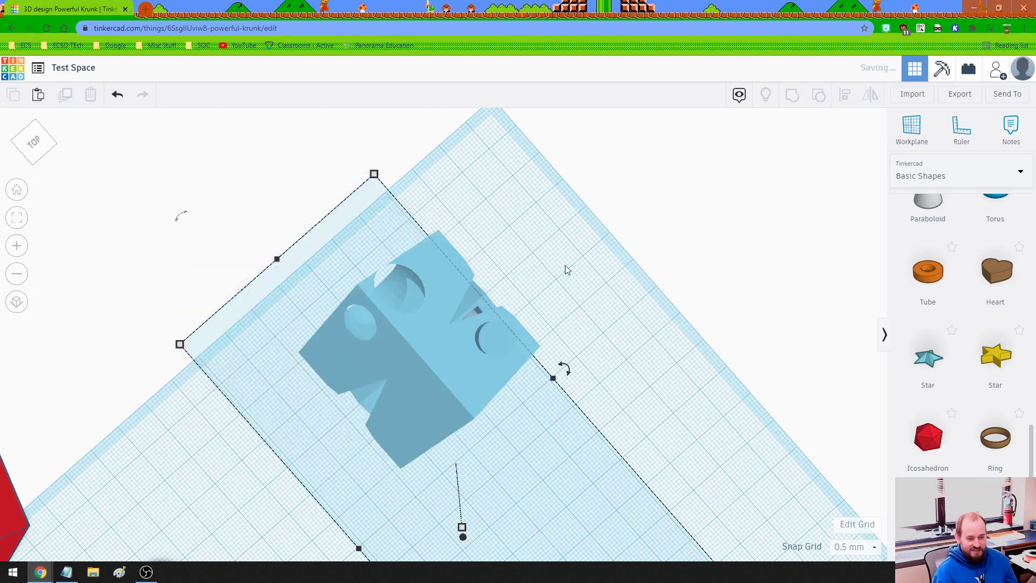
right_click_drag(577, 315, 366, 480)
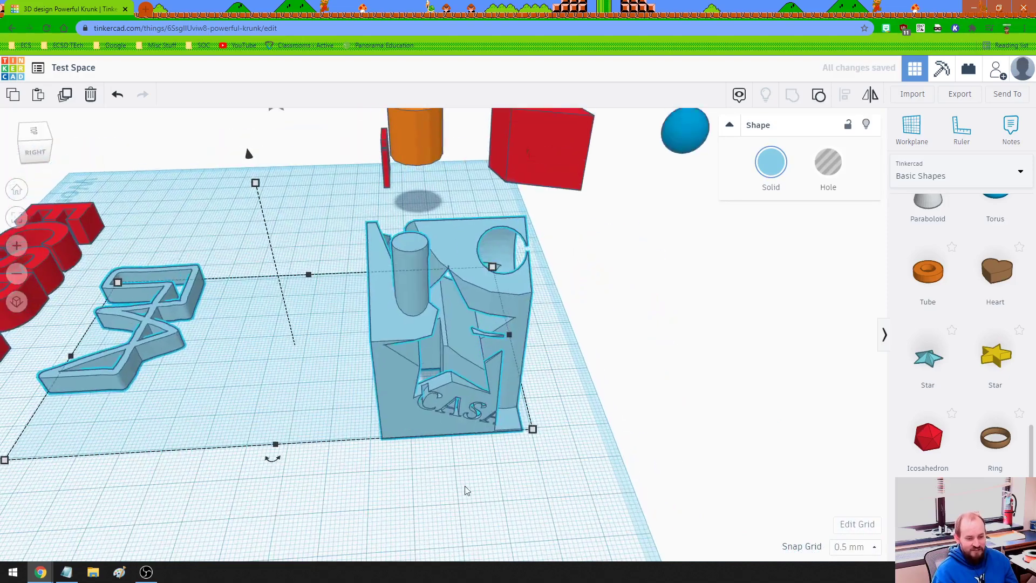
left_click(464, 488)
right_click_drag(464, 489, 455, 460)
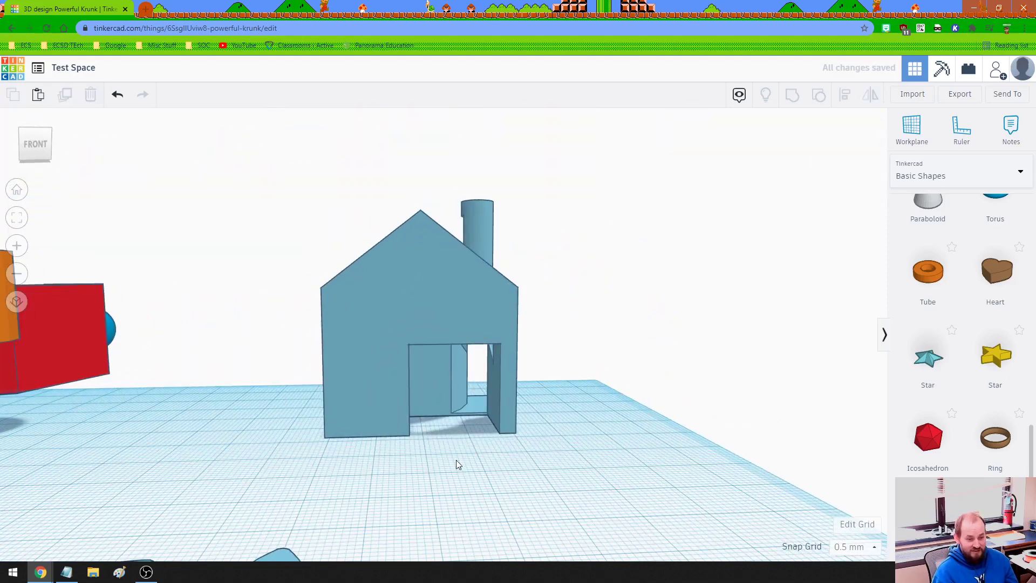
Step: Delete the house, the scribble beside it, the large red box, the orange cylinder and the small red wedge from the workplane
right_click_drag(522, 474, 343, 462)
scroll(334, 456, "down", 6)
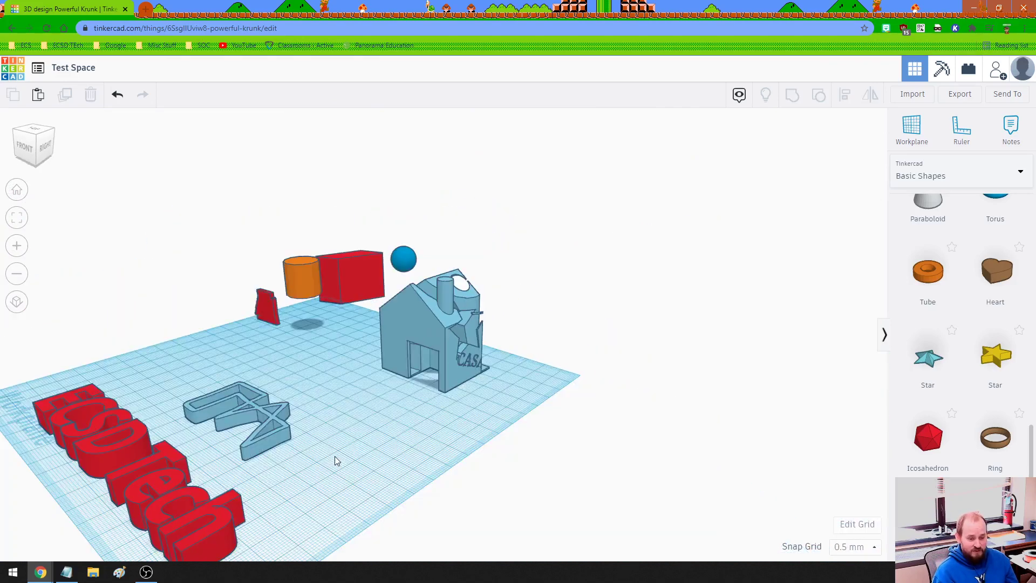
left_click(442, 328)
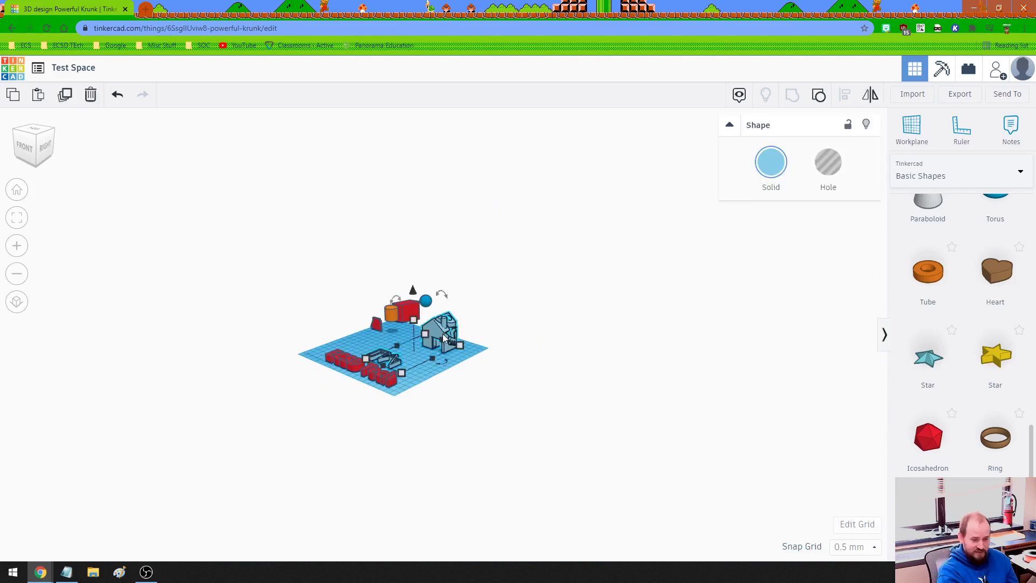
key("Delete")
left_click(405, 310)
key("Delete")
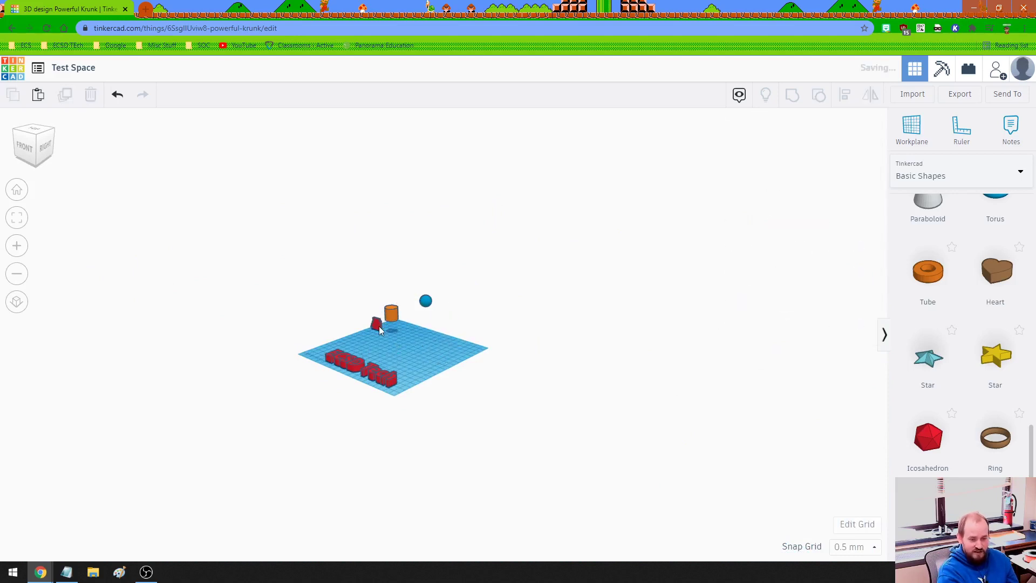
left_click(391, 315)
key("Delete")
left_click(384, 323)
key("Delete")
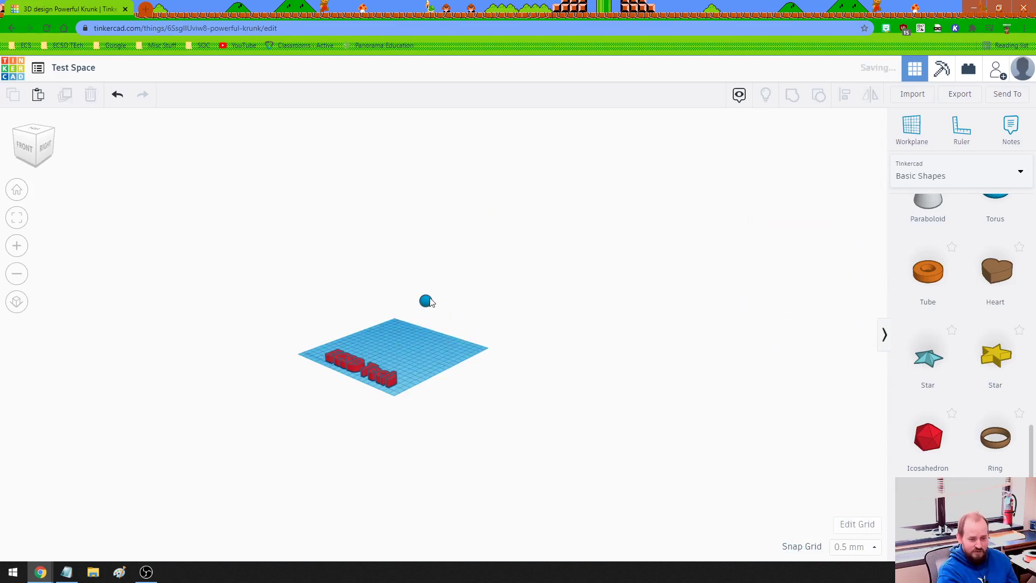
Step: Add a 158 by 70 mm box behind the ECSD Tech text and flatten it to a 4.5 mm thick plate
right_click_drag(401, 335, 448, 466)
scroll(399, 461, "up", 5)
middle_click_drag(448, 466, 593, 308)
scroll(956, 275, "up", 8)
scroll(956, 275, "up", 3)
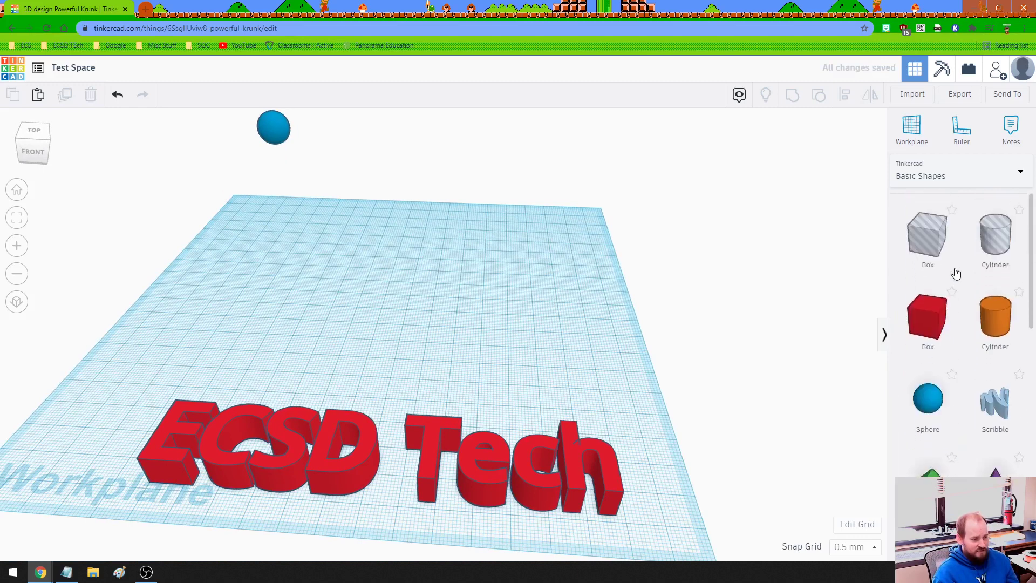
left_click_drag(927, 313, 613, 354)
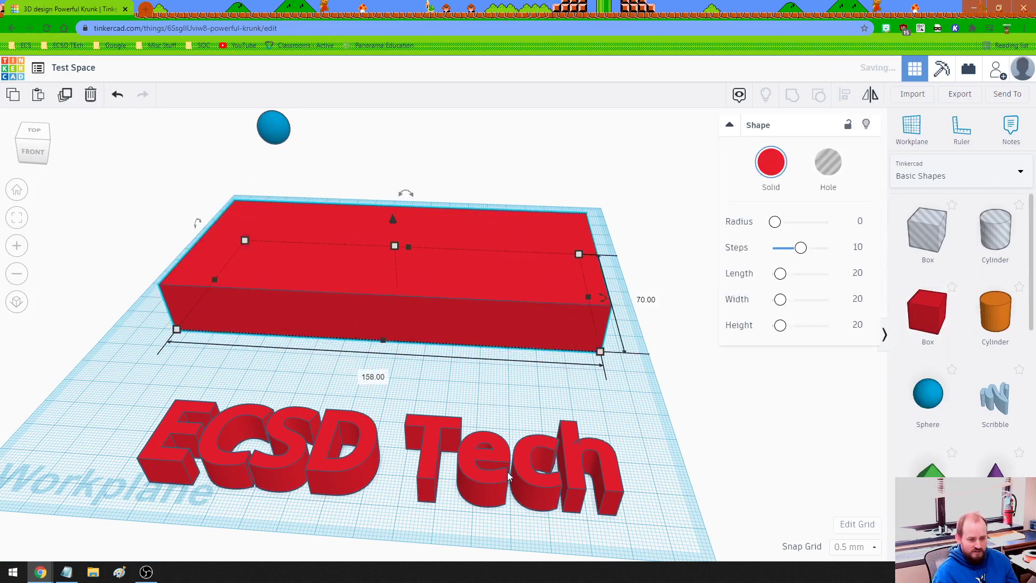
left_click_drag(394, 247, 394, 280)
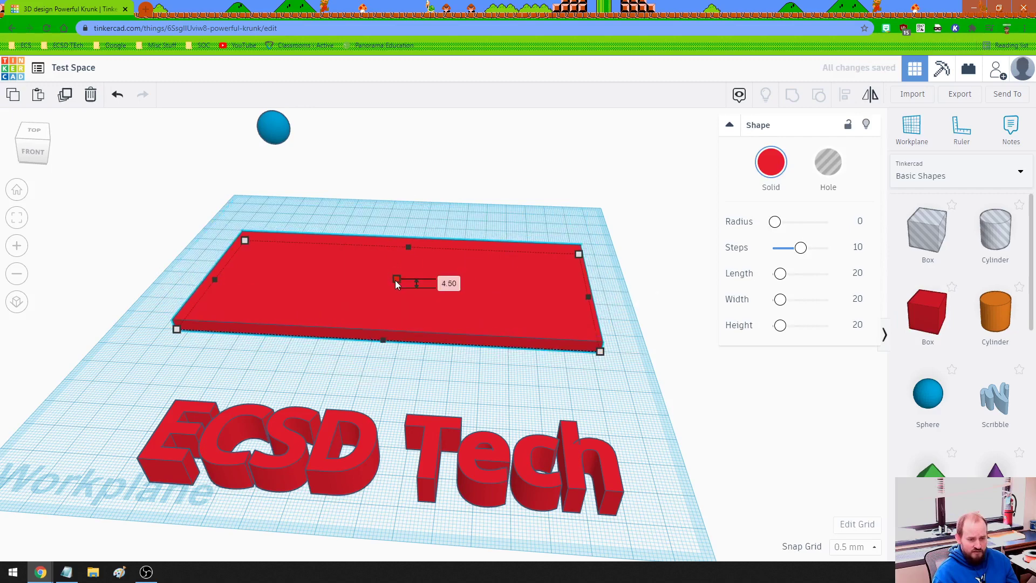
Step: Move the ECSD Tech text onto the plate, make it a hole, and group both to cut the letters through
left_click_drag(432, 437, 437, 259)
left_click(827, 172)
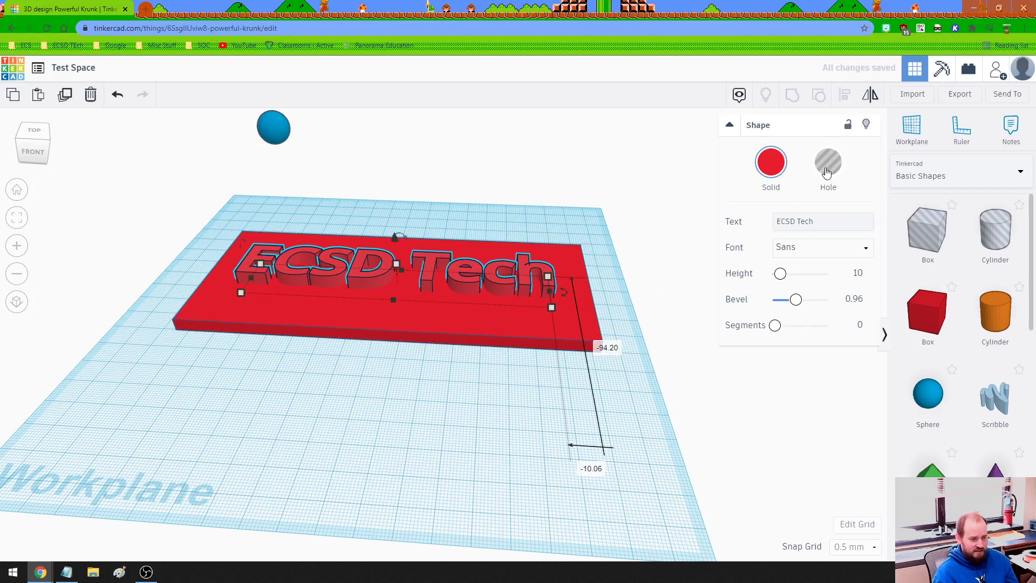
left_click_drag(442, 378, 477, 238)
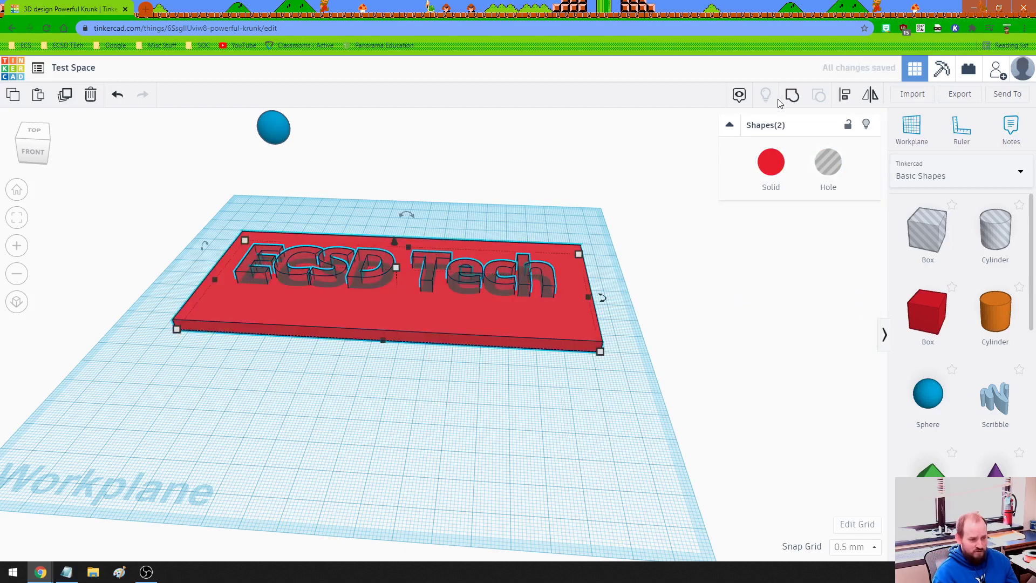
left_click(792, 95)
right_click_drag(362, 354, 505, 450)
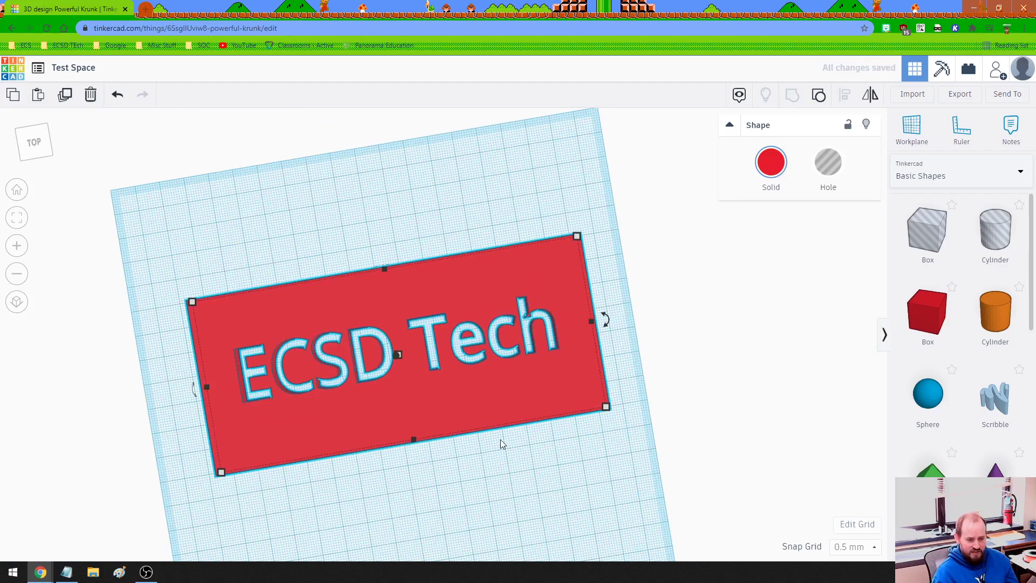
scroll(465, 409, "up", 8)
scroll(465, 408, "down", 5)
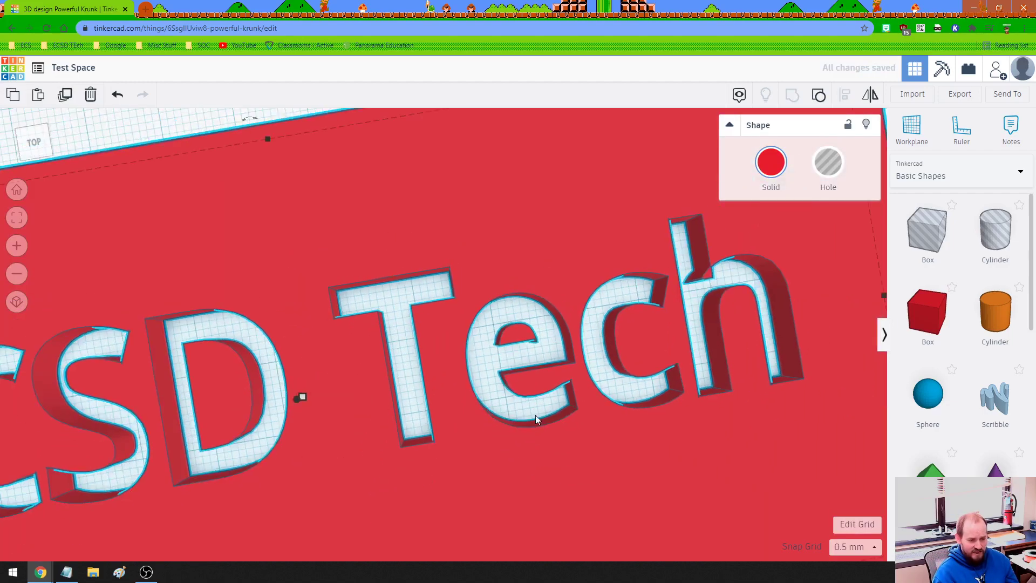
right_click_drag(535, 416, 516, 335)
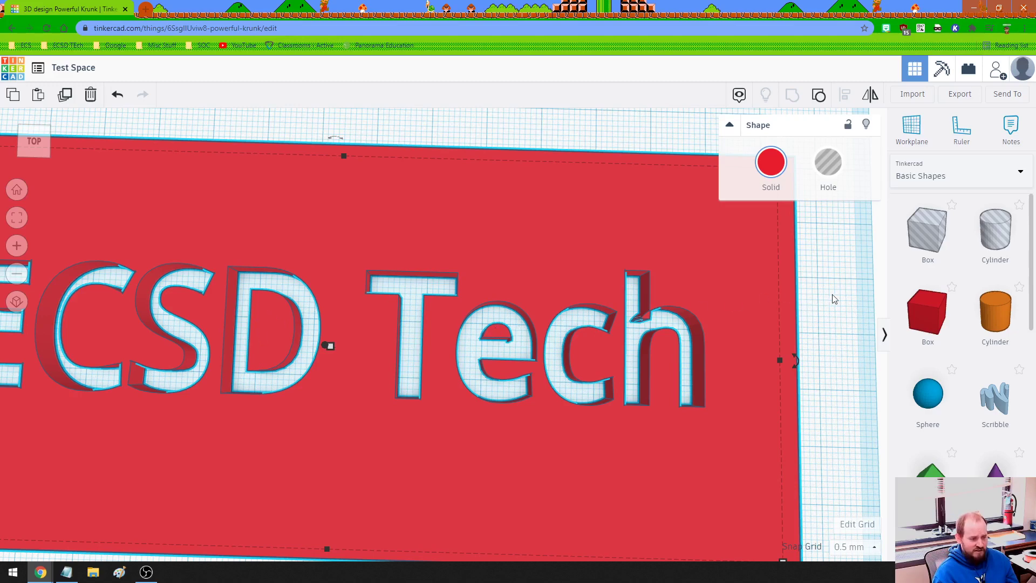
Step: Add a box over the T of the cutout, narrow it to about 0.5 mm and lower its height into the plate
left_click_drag(921, 311, 443, 310)
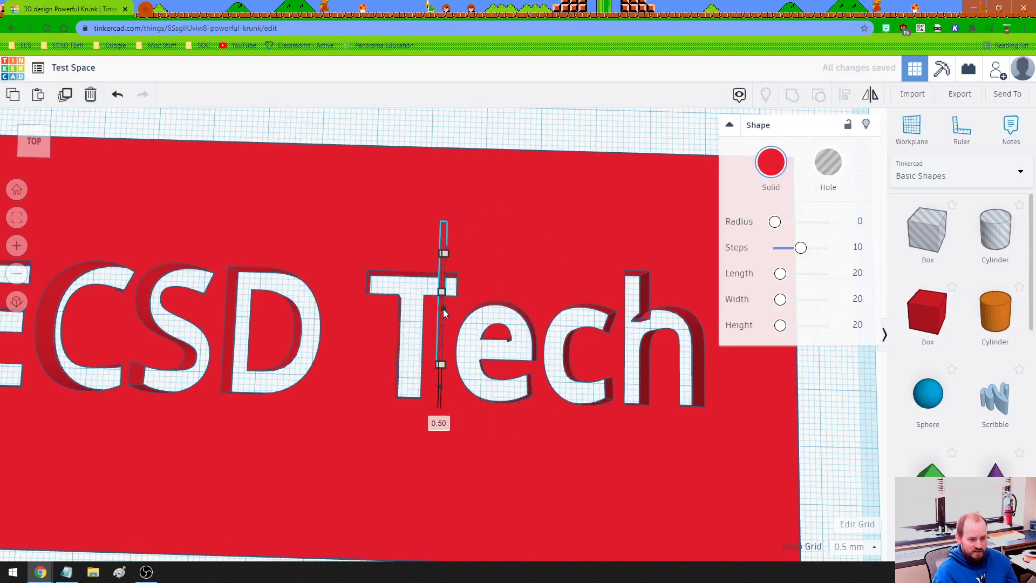
right_click_drag(442, 309, 440, 191)
left_click_drag(438, 183, 437, 247)
Step: Nudge the thin strip right and back left until it bridges the enclosed centre of the letter e to the plate
key("Right")
key("Right")
key("Right")
key("Right")
key("Right")
key("Right")
key("Right")
key("Right")
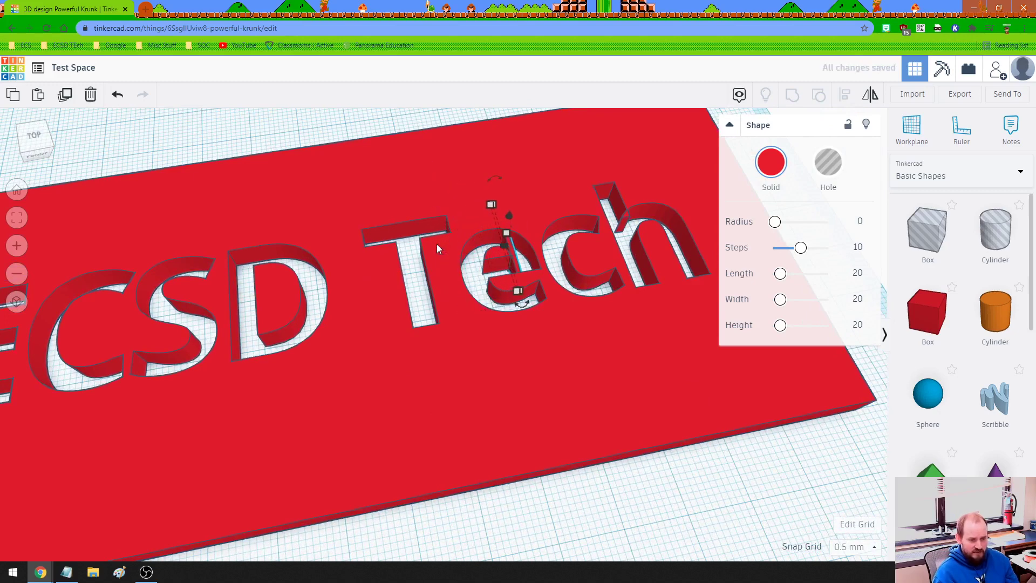
key("Left")
key("Left")
key("Left")
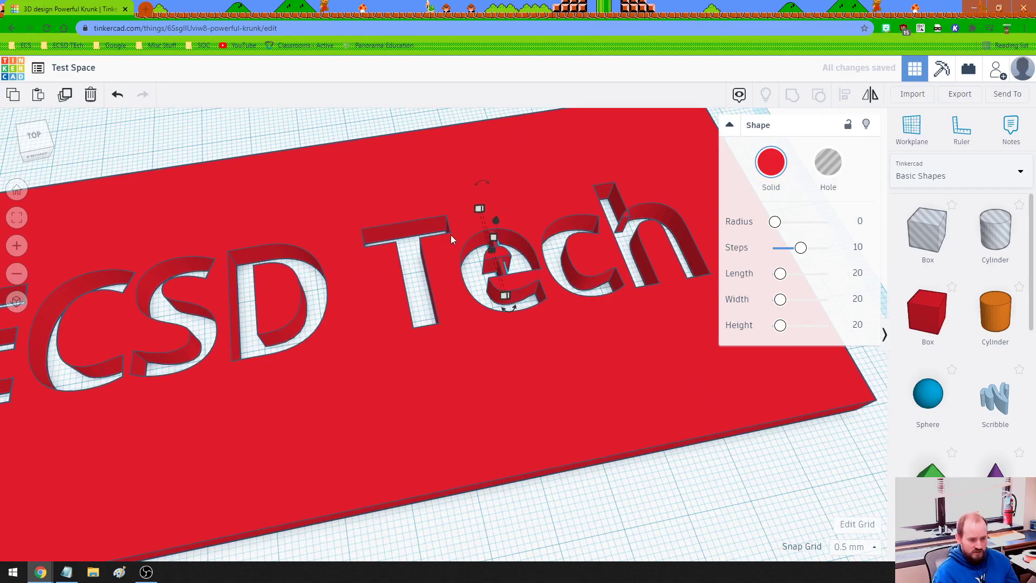
right_click_drag(559, 244, 541, 267)
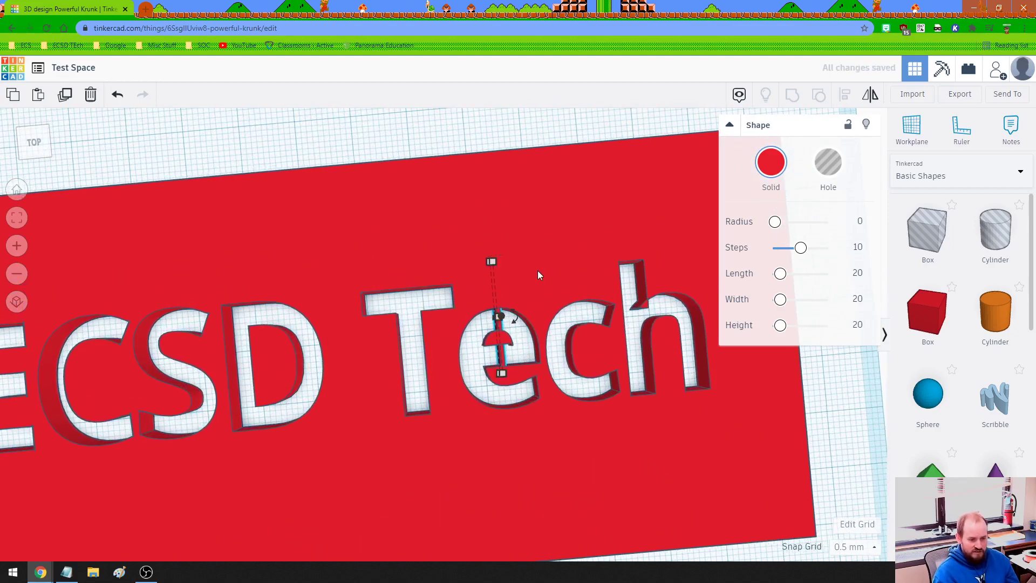
Step: Group the thin strip in the letter e with the ECSD Tech plate and deselect the result
left_click_drag(430, 142, 528, 368)
left_click(792, 95)
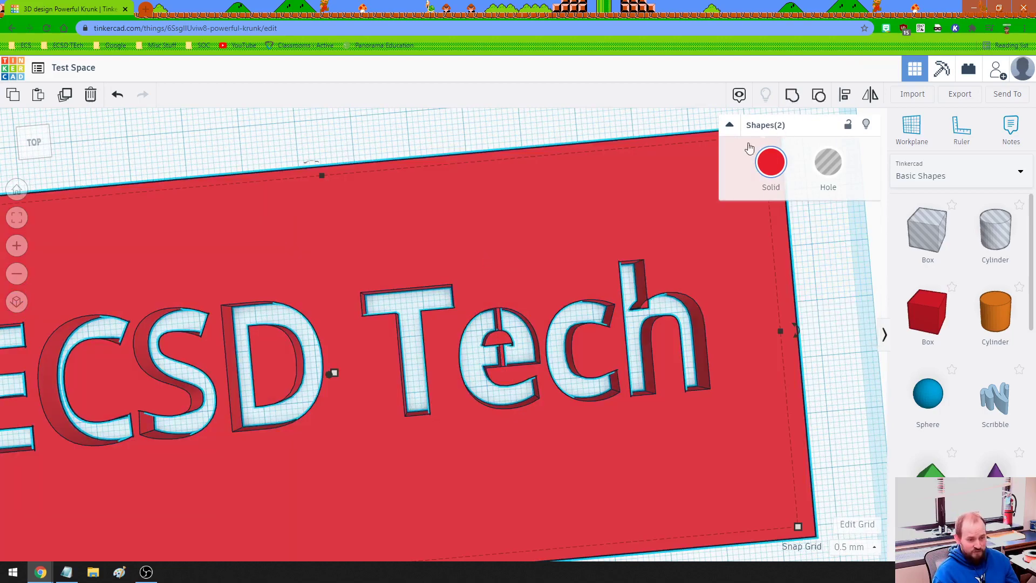
left_click(538, 329)
left_click(465, 376)
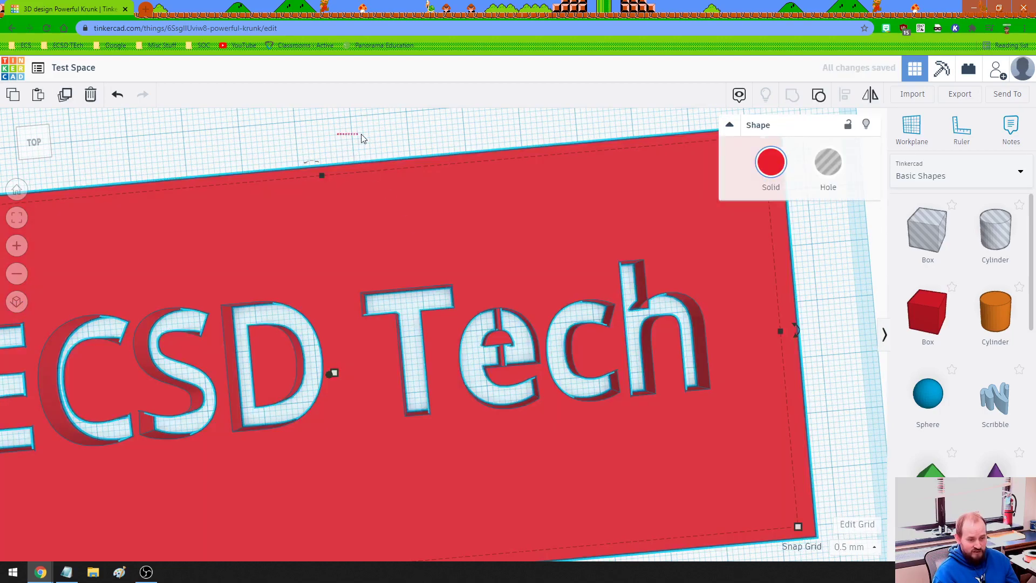
left_click(358, 139)
Step: Add a box, colour it green, narrow it to 2.5 mm and move it over the lower part of the letter D
middle_click_drag(352, 305, 543, 249)
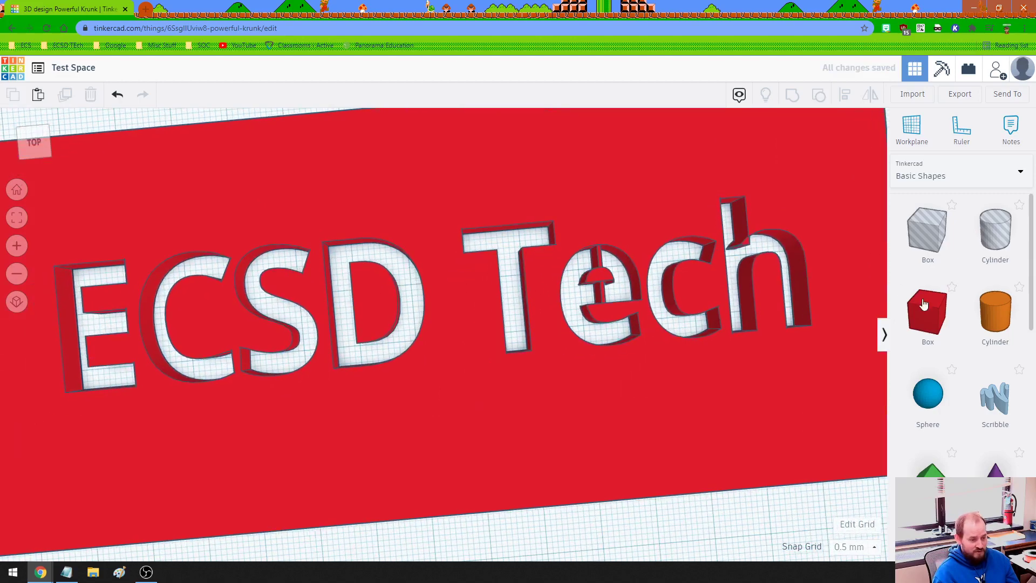
left_click(374, 329)
left_click(784, 171)
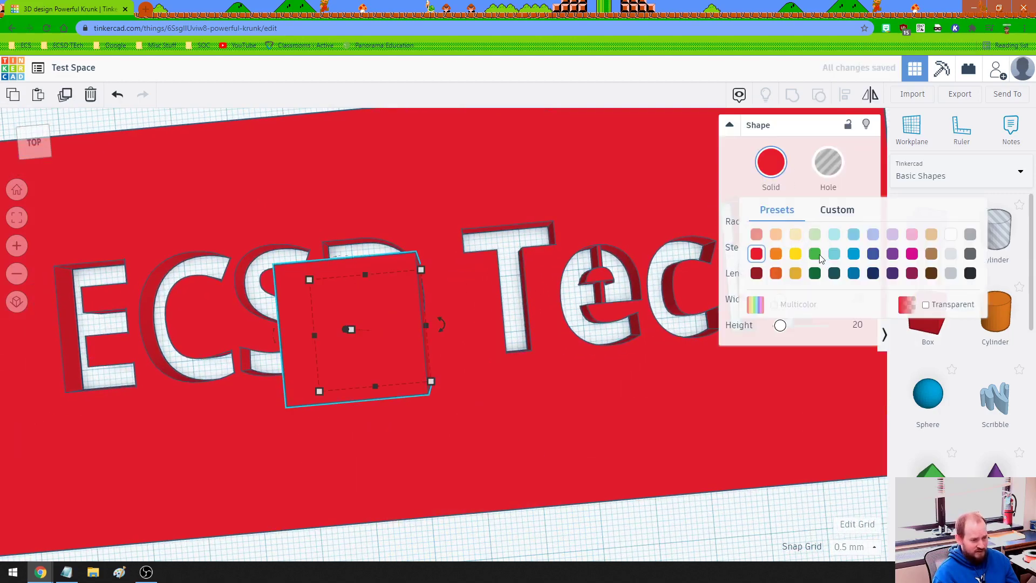
left_click(815, 255)
left_click_drag(426, 325, 329, 329)
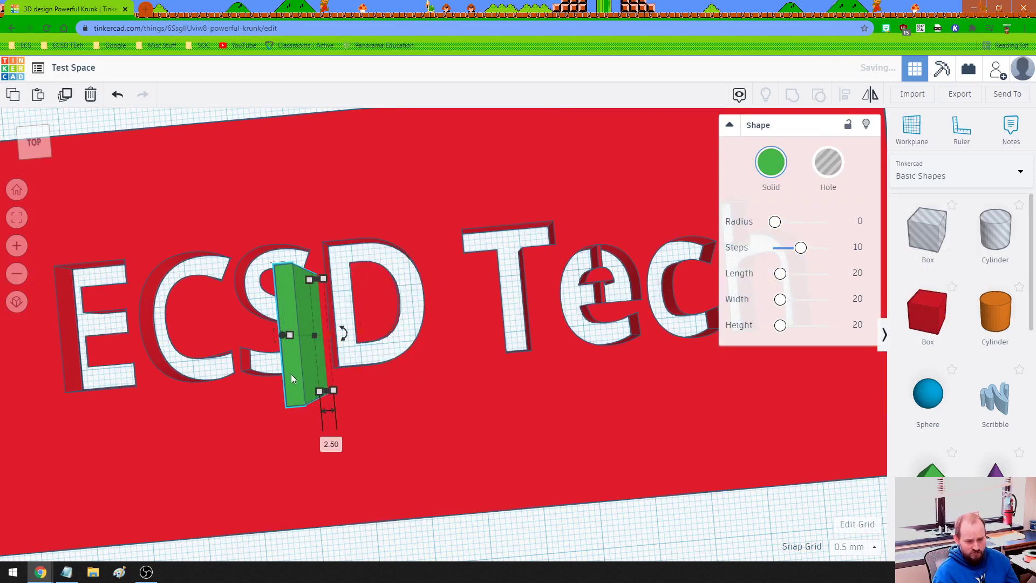
left_click_drag(291, 378, 371, 400)
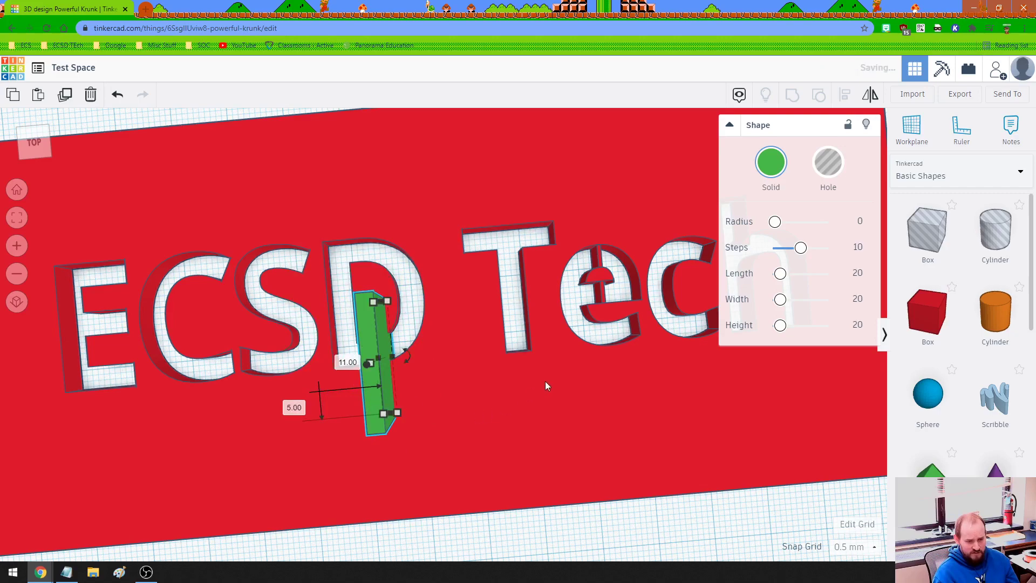
Step: Flatten the green strip to 2.5 mm high and nudge it left within the lower gap of the D
right_click_drag(545, 380, 422, 209)
left_click_drag(400, 183, 393, 266)
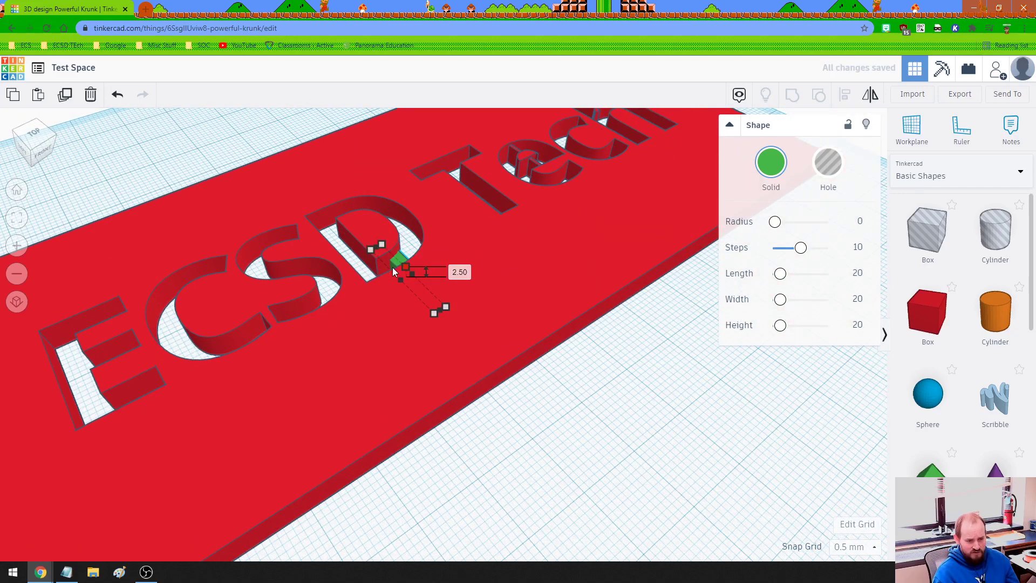
right_click_drag(487, 267, 459, 320)
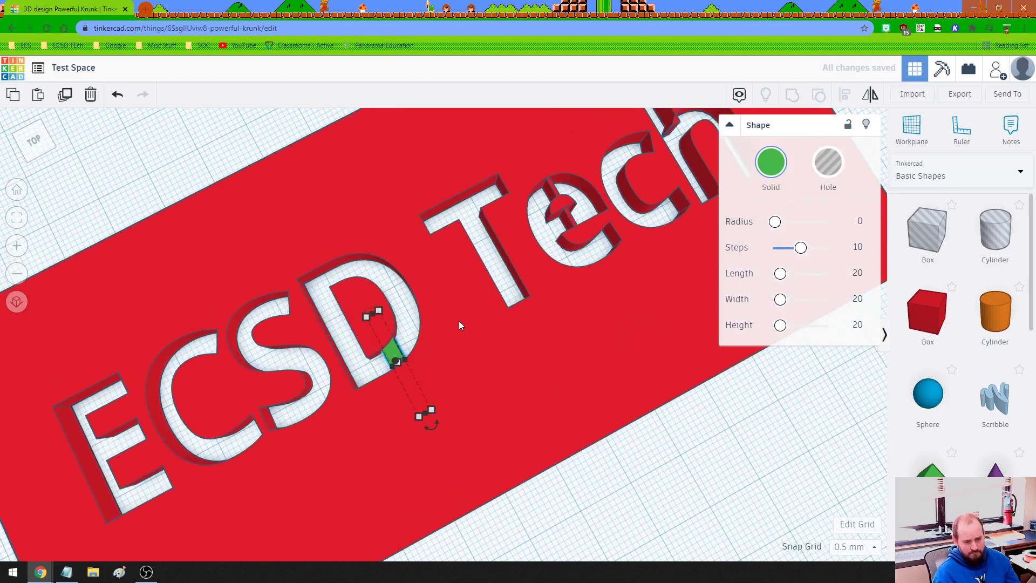
key("Left")
Step: Group the green strip with the ECSD Tech plate and view the finished sign from above
left_click_drag(573, 495, 319, 307)
left_click(562, 351)
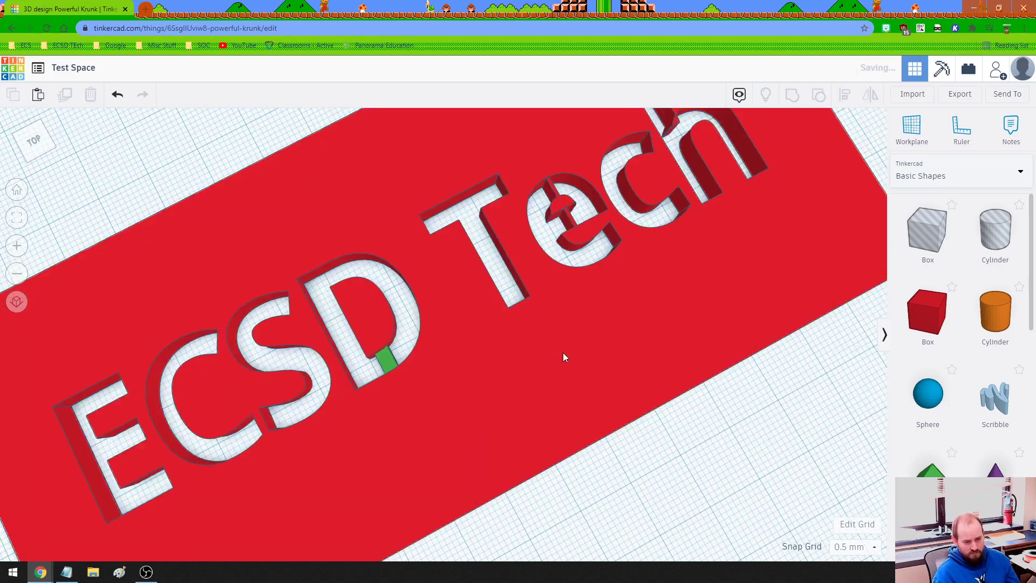
left_click(562, 352)
right_click_drag(562, 352, 523, 367)
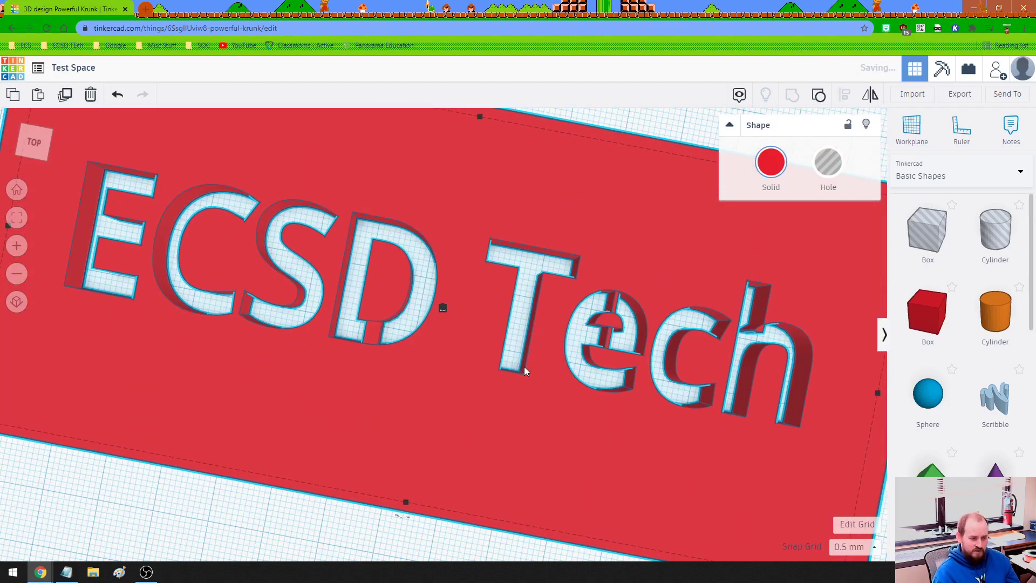
key("f")
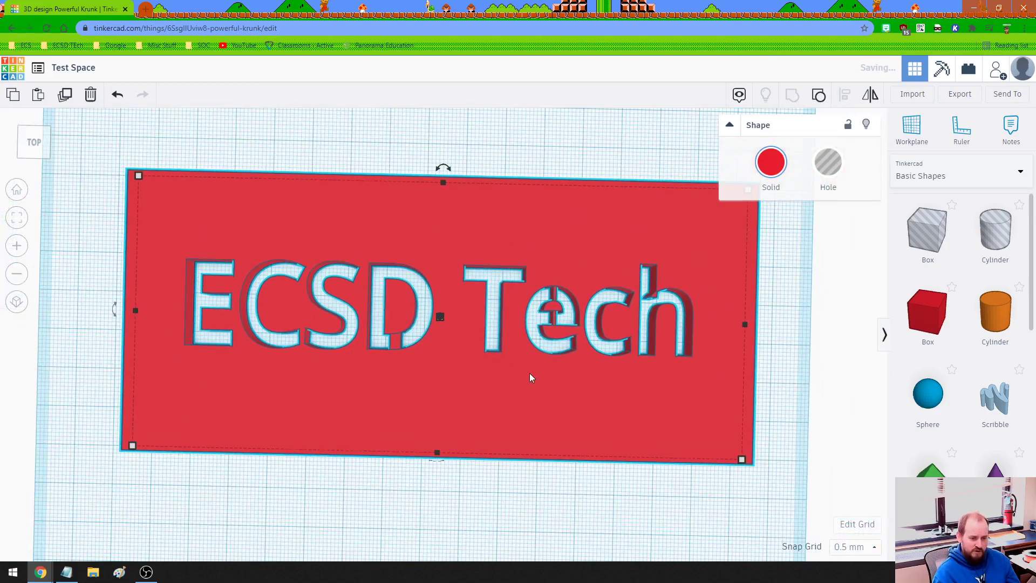
Step: Shift the ECSD Tech plate by about 1.5 mm and 0.5 mm on the workplane and deselect it
scroll(529, 373, "down", 2)
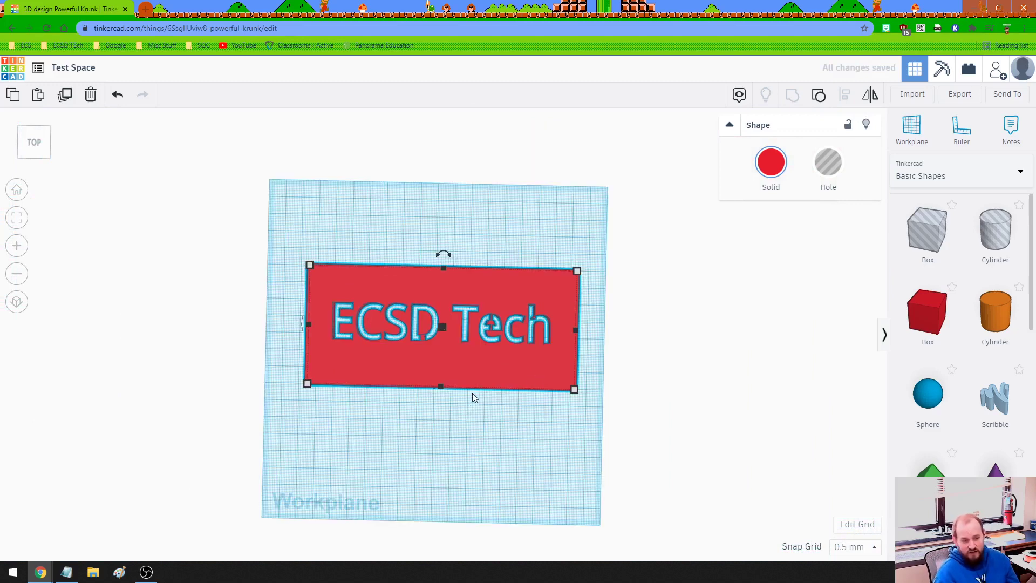
scroll(460, 368, "up", 2)
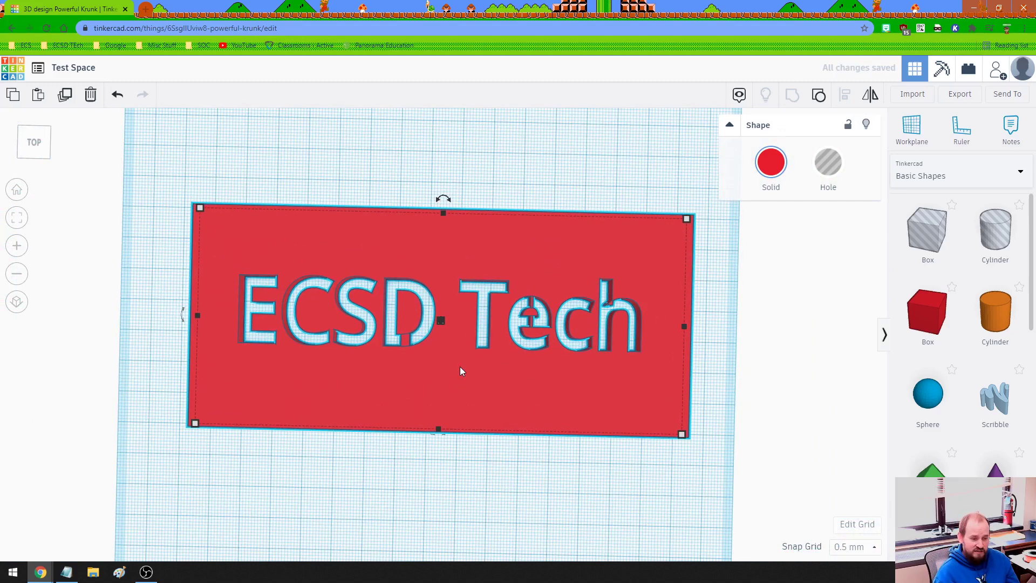
left_click_drag(468, 372, 497, 377)
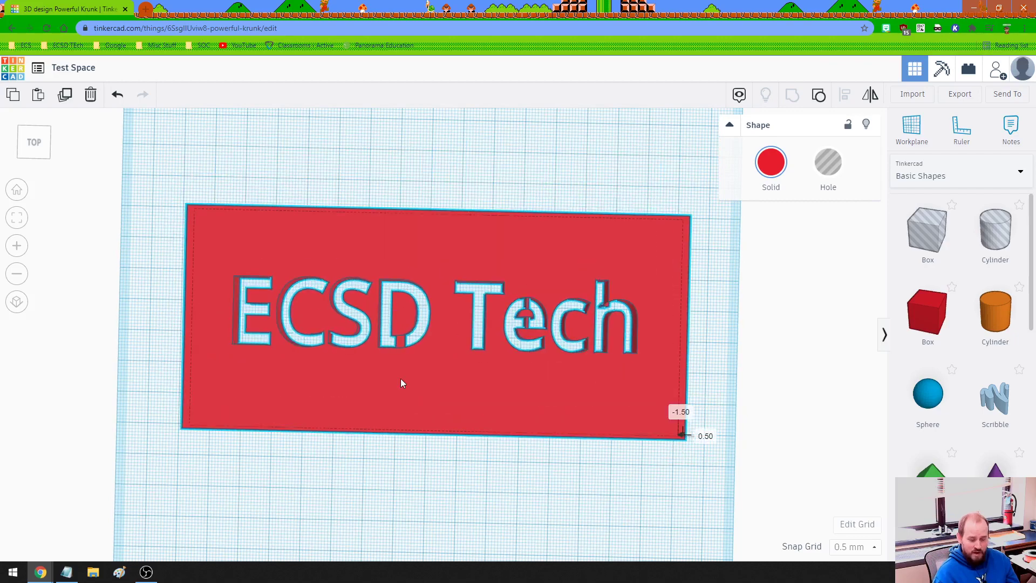
scroll(401, 378, "down", 2)
left_click(501, 462)
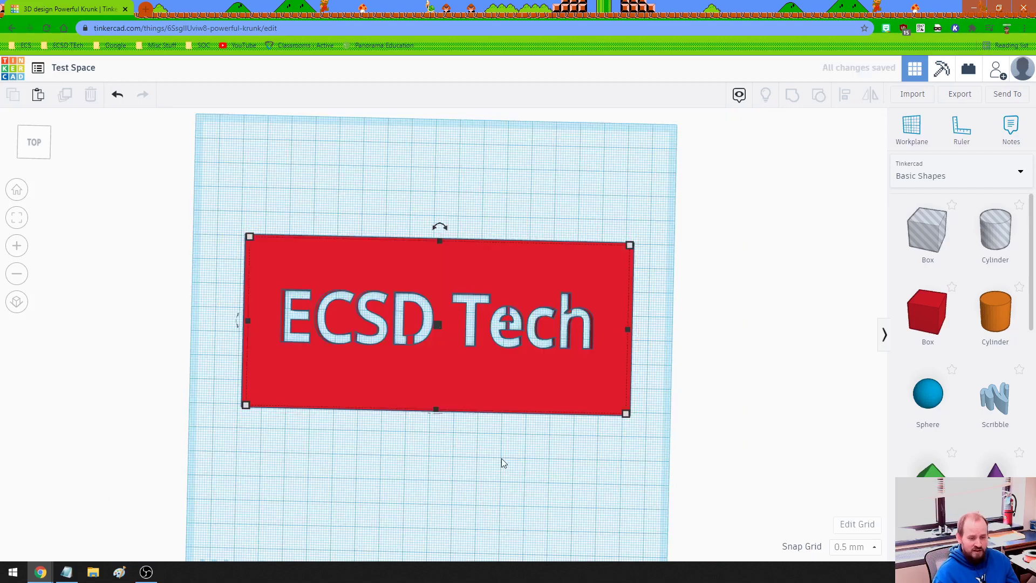
left_click(502, 453)
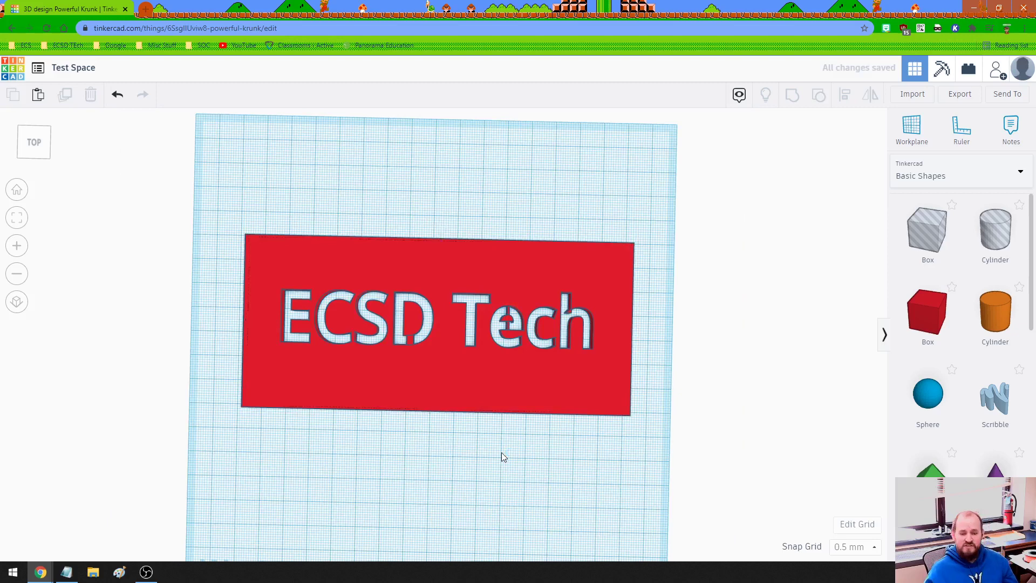